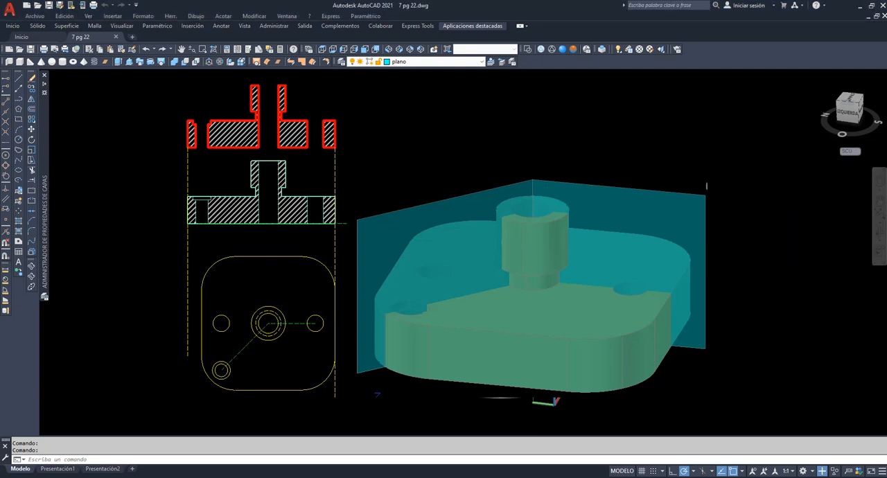
Examine the solid plate from several angles, including its through holes, counterbored hole and central boss
left_click(880, 235)
left_click_drag(732, 256, 540, 340)
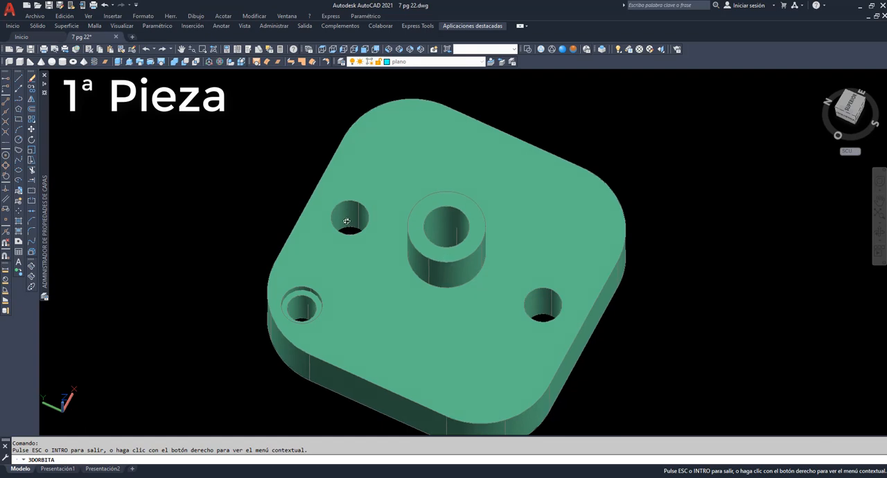
left_click_drag(539, 316, 498, 307)
left_click_drag(327, 334, 312, 308)
left_click_drag(416, 342, 414, 291)
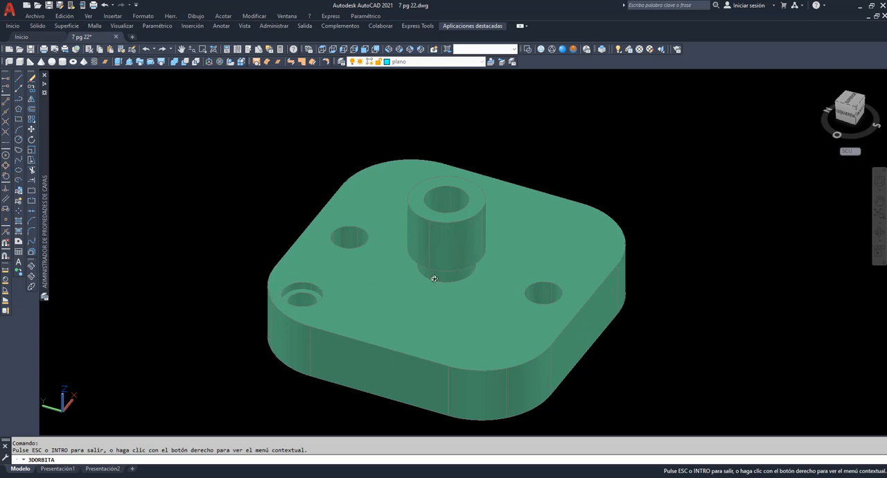
left_click_drag(272, 240, 271, 238)
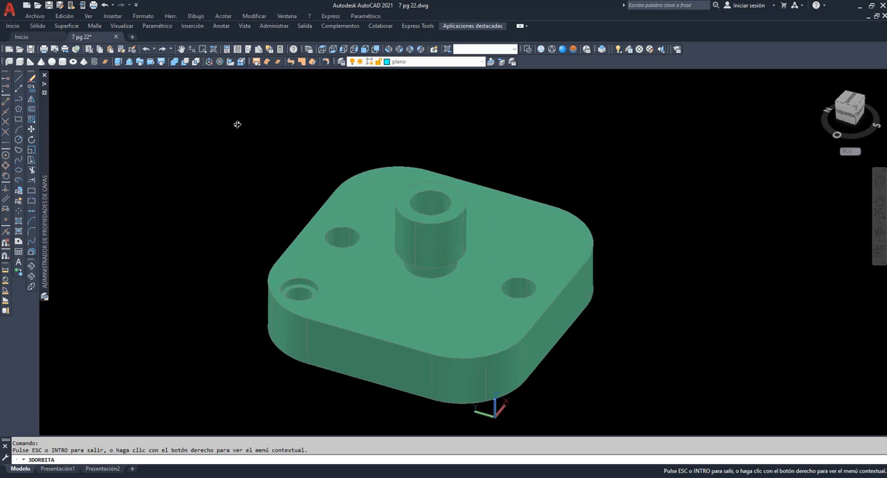
Set the southwest isometric view and reset the user coordinate system to Universal
left_click(388, 49)
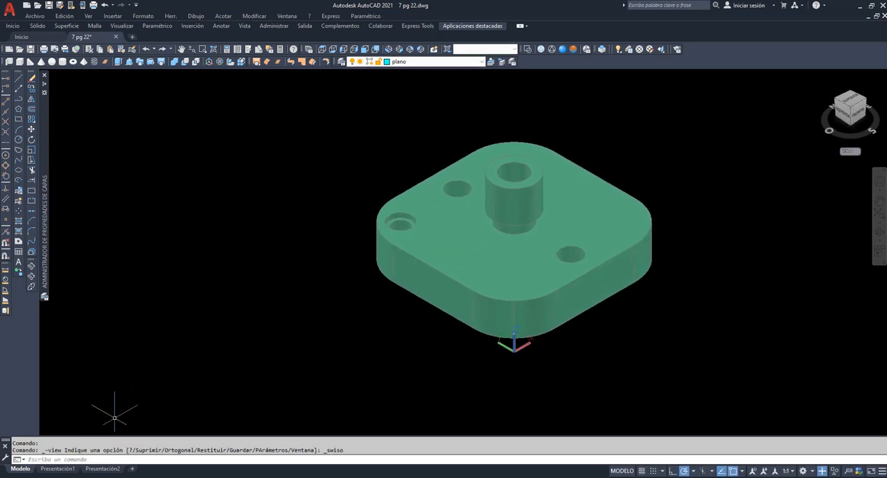
type("scp")
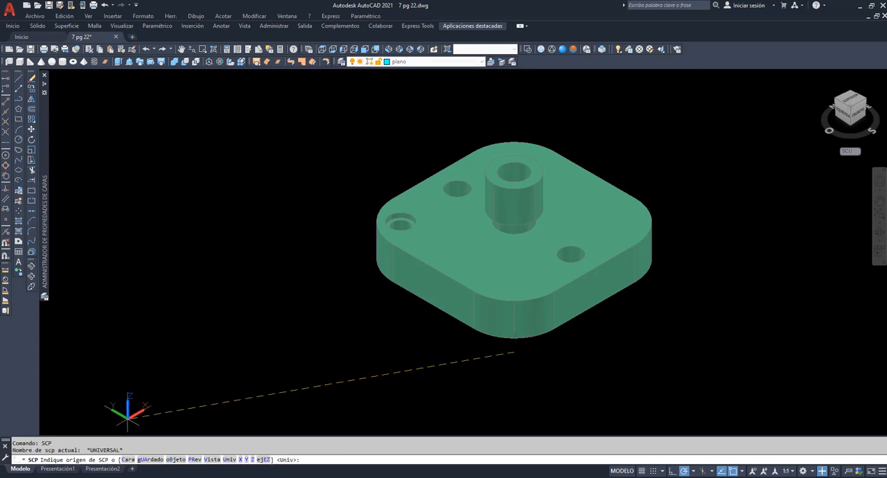
key("Return")
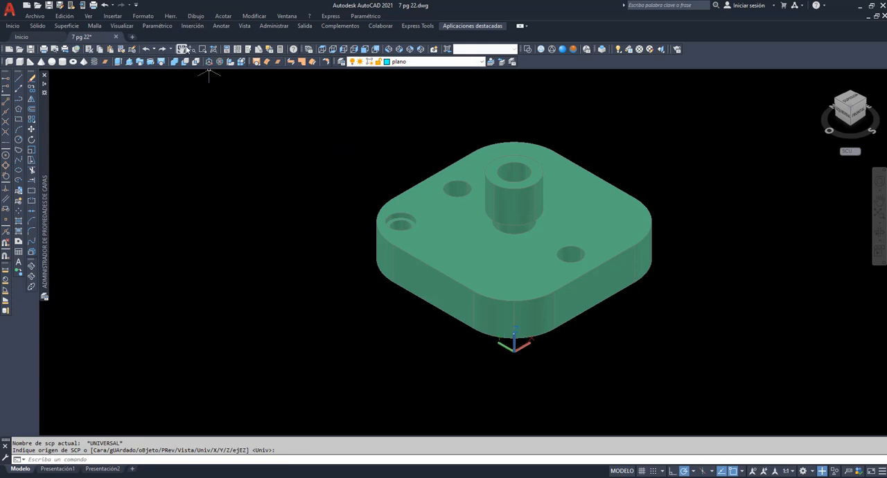
Display the part in wireframe and make the eje de seccion layer current
left_click_drag(320, 123, 234, 153)
scroll(239, 156, "up", 1)
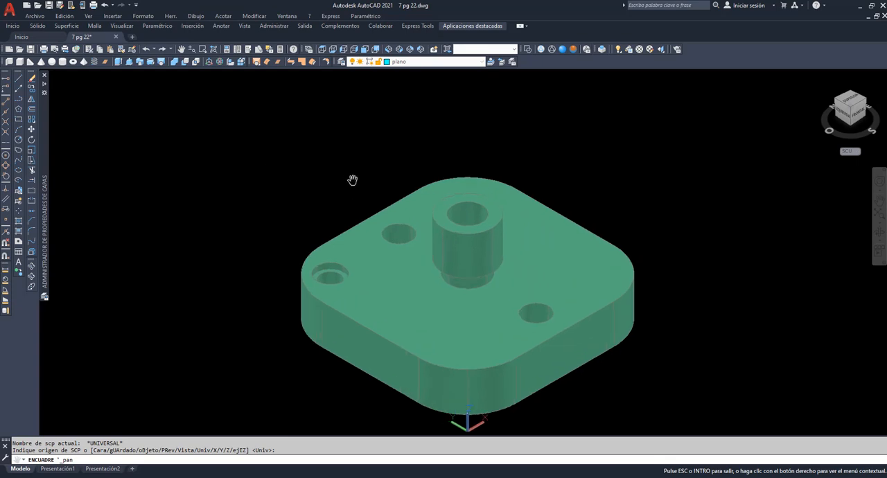
left_click_drag(444, 218, 382, 210)
right_click(388, 132)
left_click(406, 139)
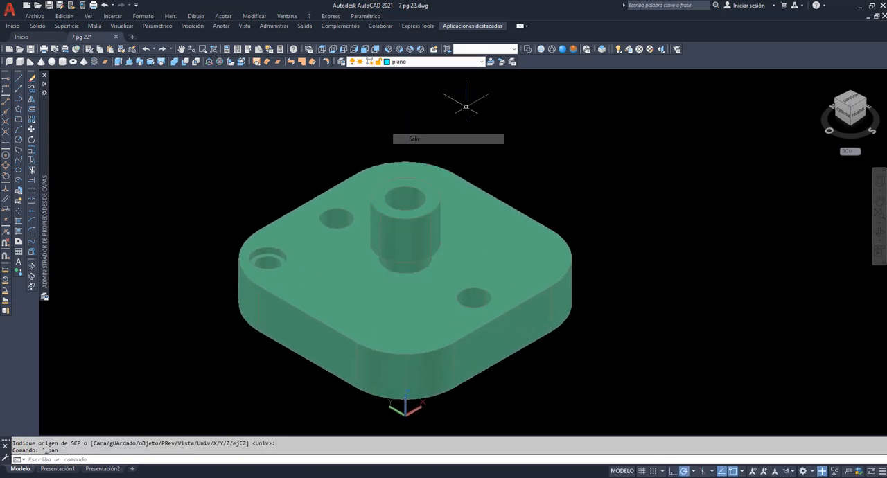
left_click(541, 50)
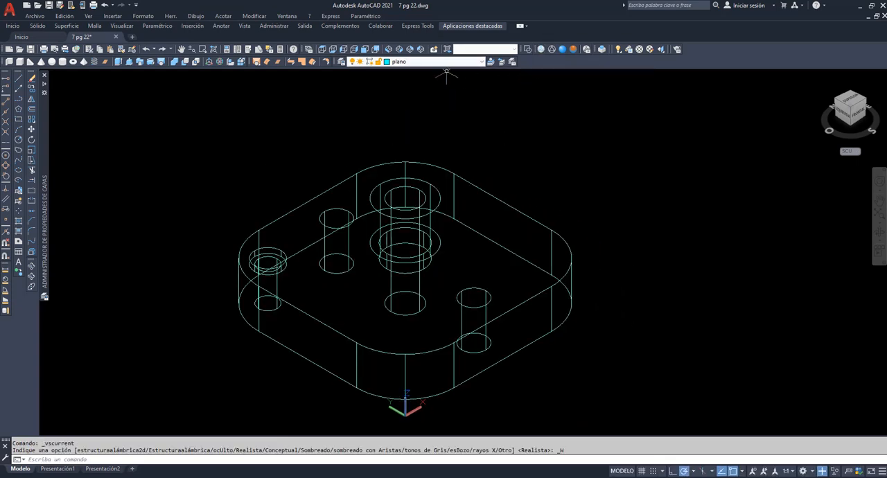
left_click(472, 63)
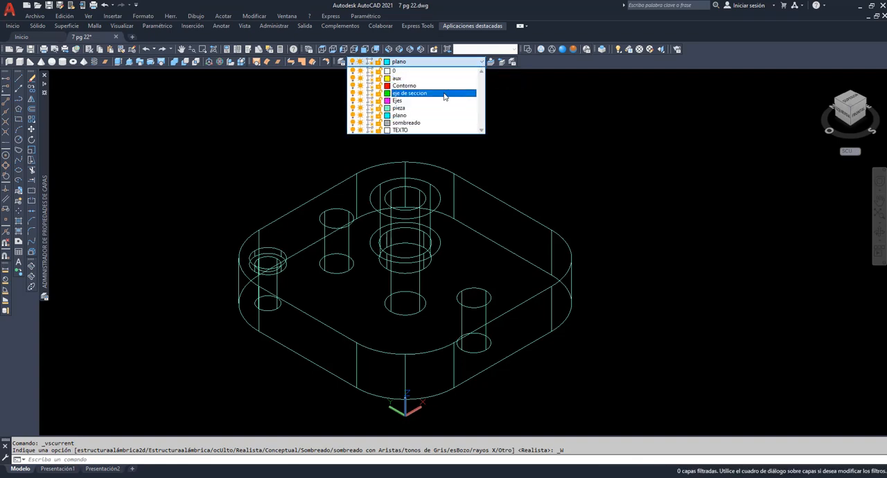
left_click(416, 90)
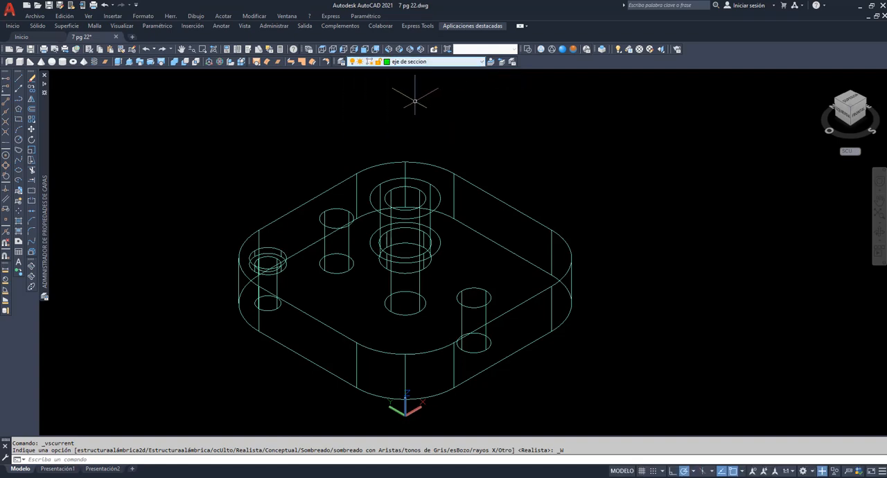
Draw a polyline on the plate's base from the front through hole's centre via the central bore's centre to the counterbored hole's centre
left_click(18, 99)
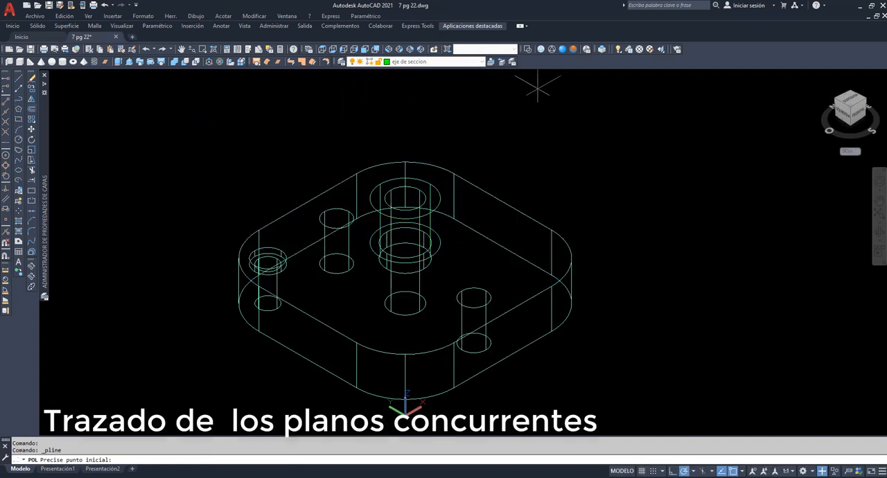
left_click(474, 342)
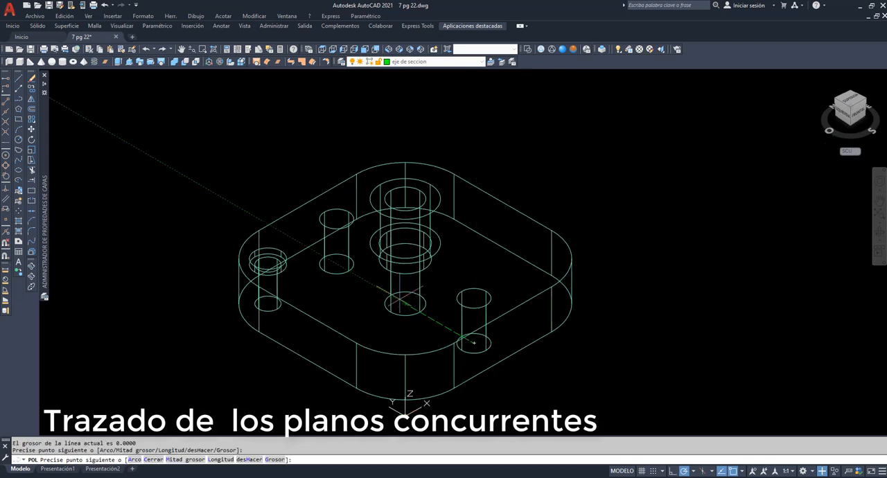
left_click(271, 303)
key("Return")
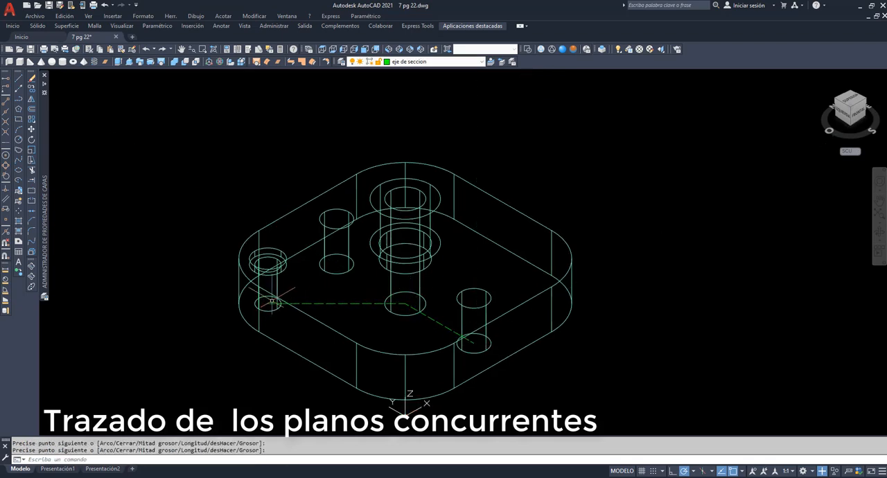
In the top view, stretch the section polyline's end at the counterbored hole about 28.4 units outward at 135°, past the plate's corner
left_click(322, 49)
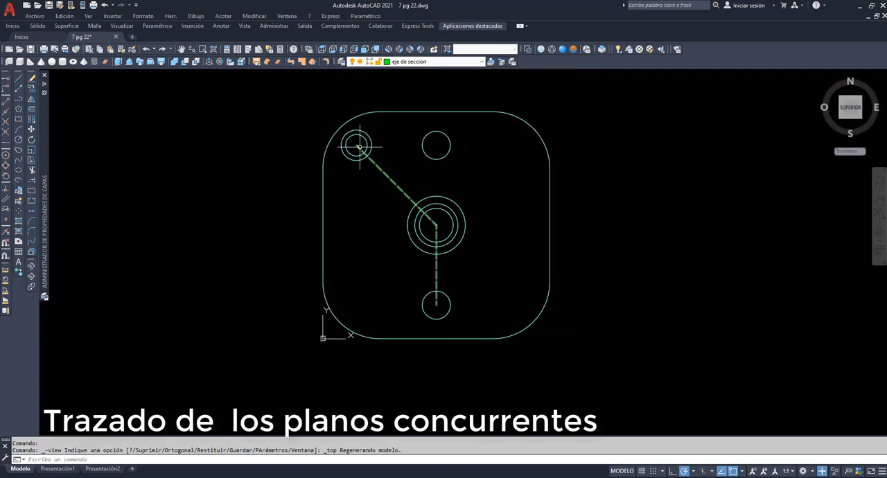
left_click(357, 146)
left_click(356, 145)
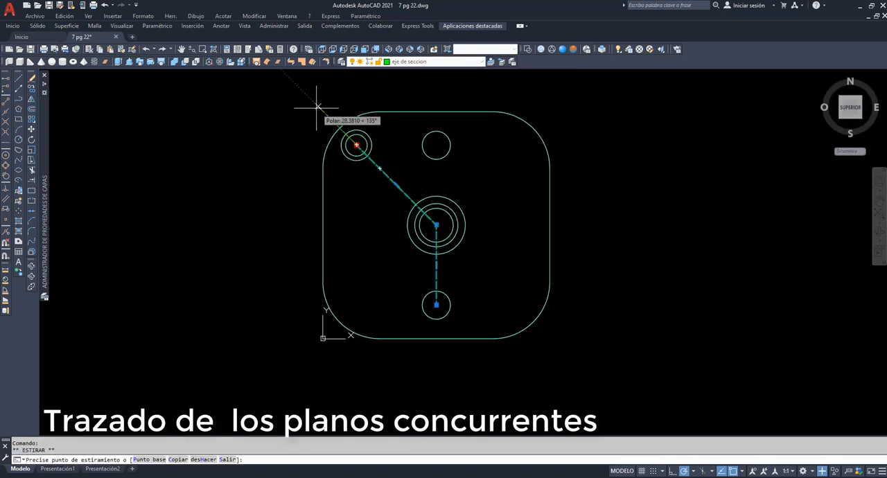
left_click(317, 105)
key("Return")
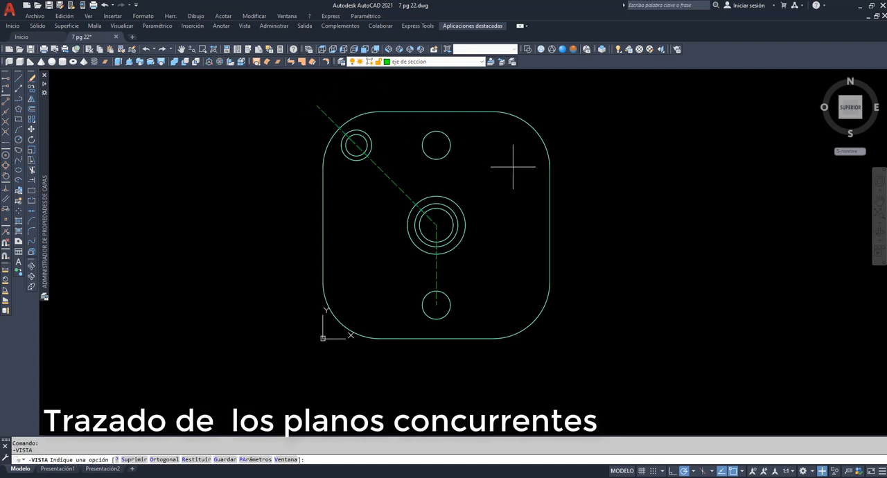
Stretch the section polyline's other end outward at 270°, from the through hole's centre to beyond the plate's edge
left_click(436, 274)
left_click(436, 305)
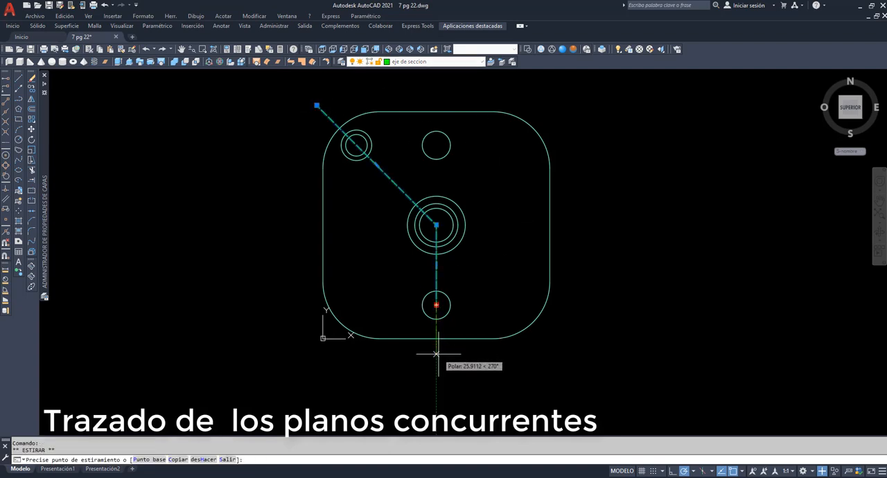
left_click(436, 358)
key("Escape")
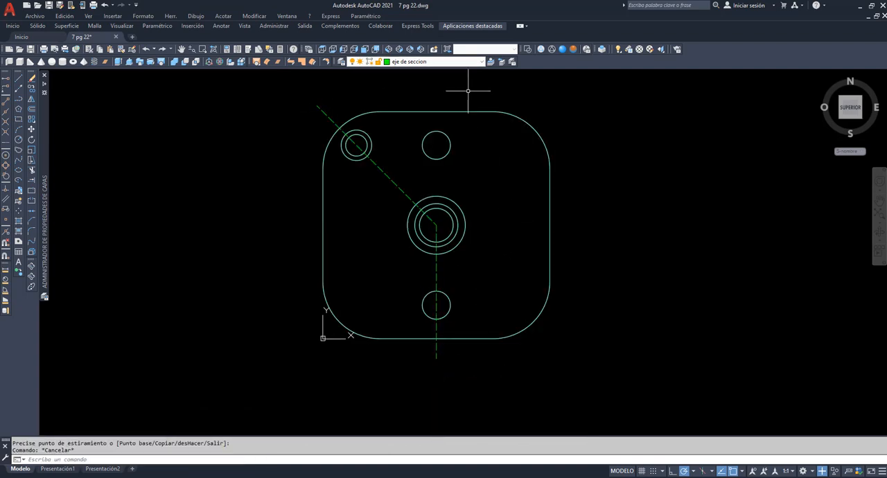
Apply the Realistic visual style in the southwest isometric view, with plano as the current layer
left_click(561, 49)
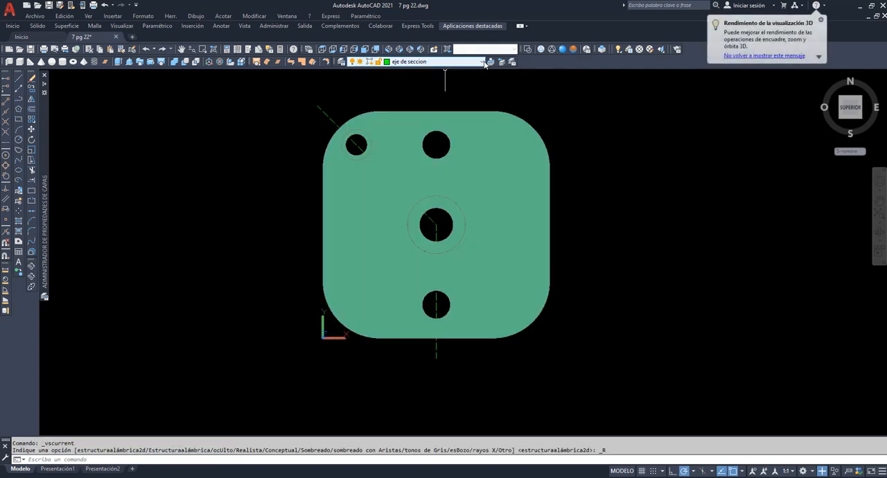
left_click(437, 62)
left_click(416, 115)
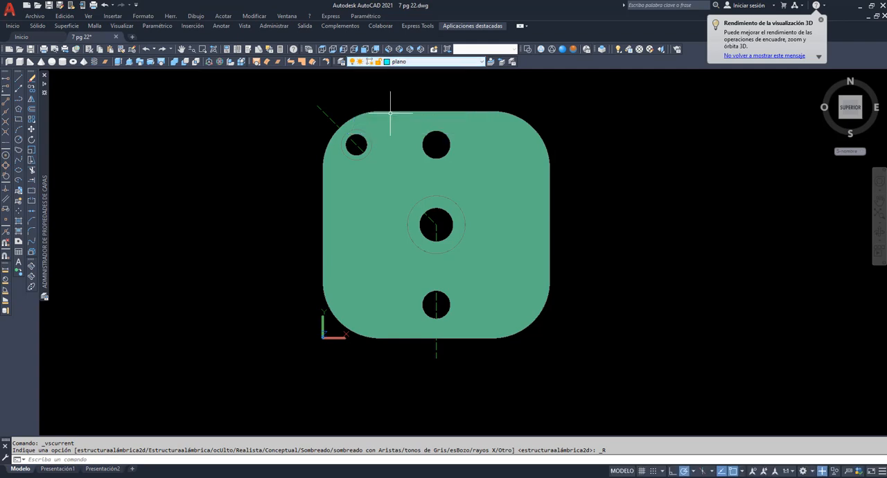
left_click(389, 49)
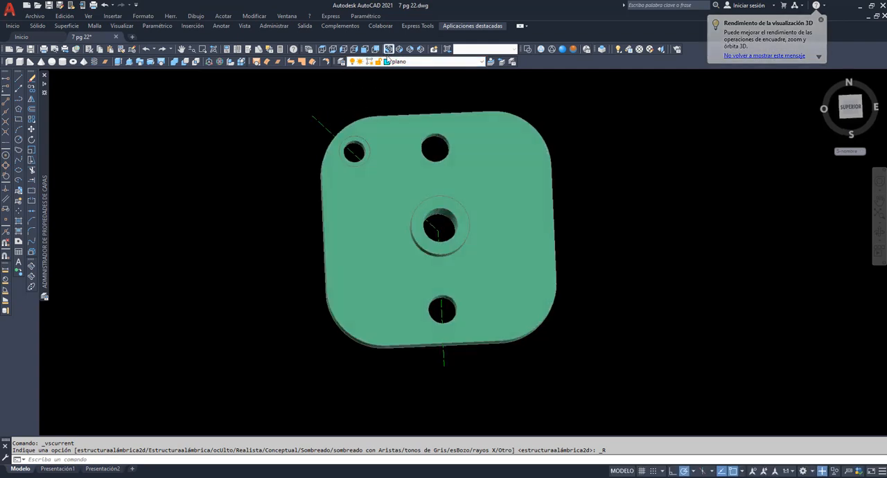
Draw a vertical line from the section polyline's end near the counterbored hole to the relative point @0,0,130
left_click(19, 79)
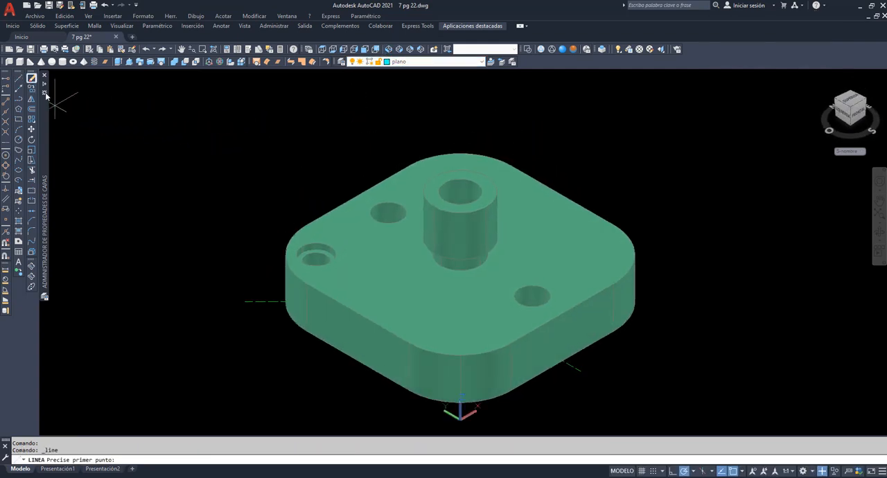
left_click(244, 301)
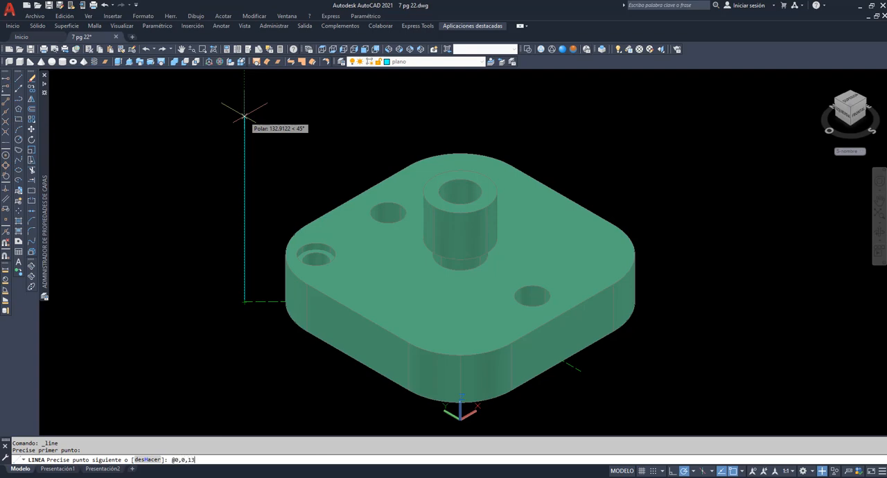
key("Return")
scroll(263, 117, "down", 2)
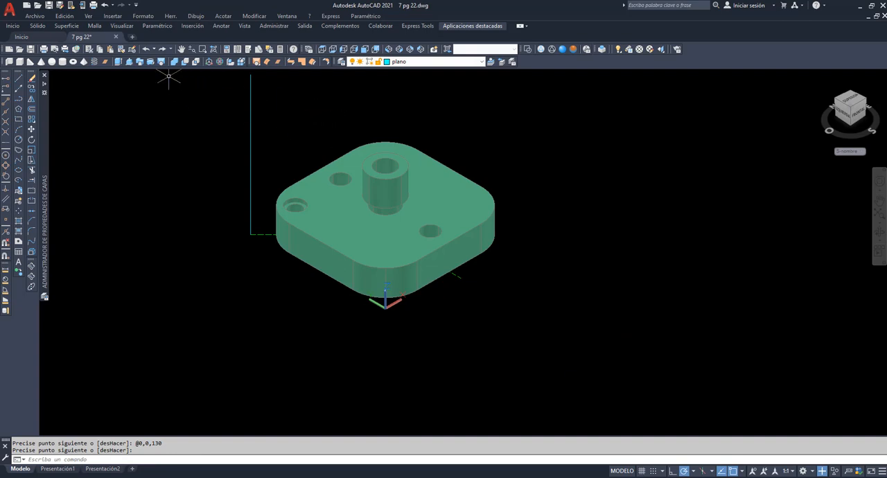
Sweep the vertical line along the green section polyline to create the two concurrent cutting planes
left_click(142, 63)
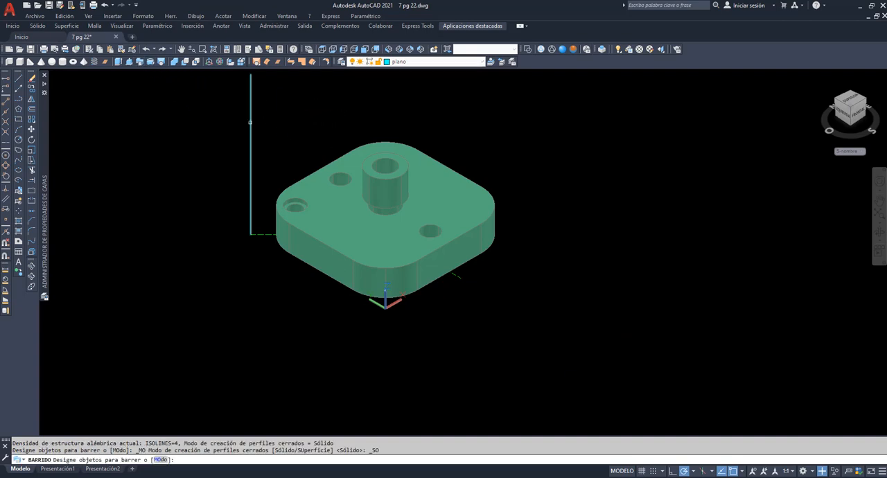
left_click(250, 121)
key("Return")
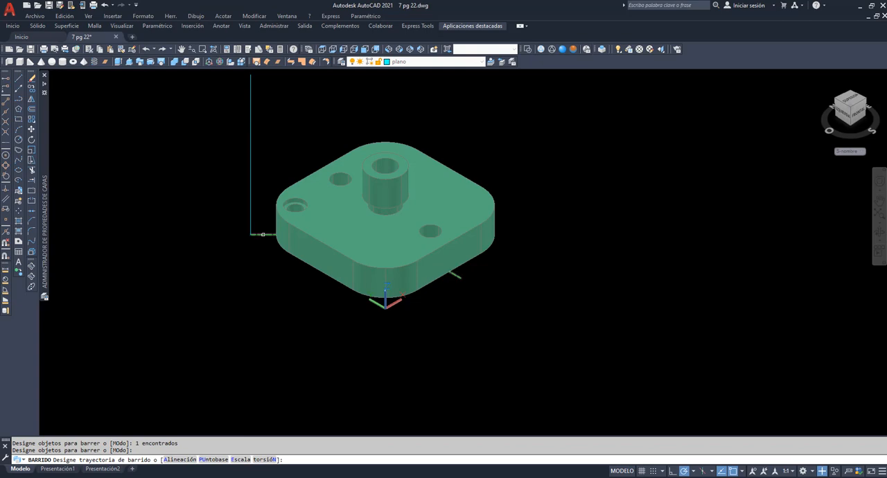
left_click(263, 234)
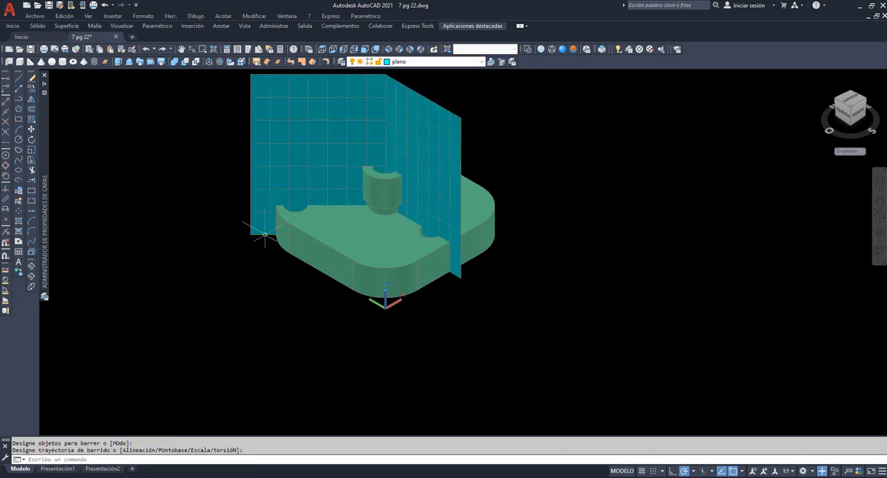
Examine from several angles how the concurrent cutting planes pass through the plate's holes and central boss
left_click(181, 49)
left_click_drag(250, 139, 296, 224)
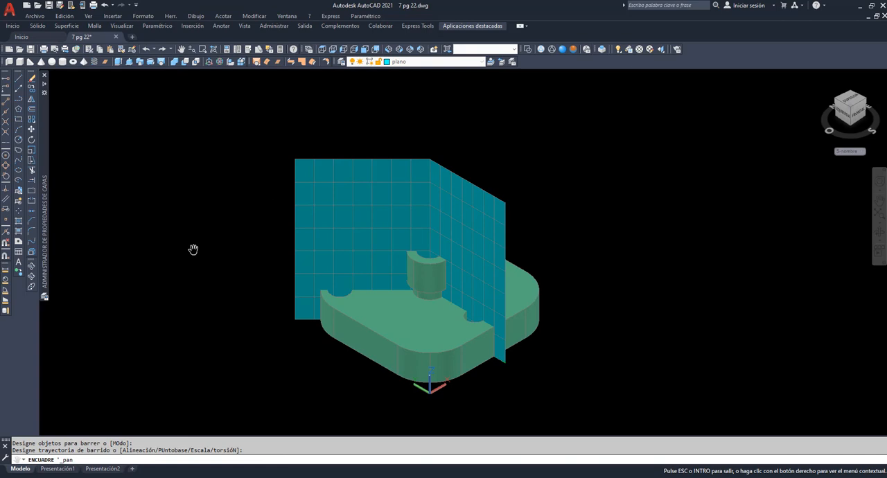
left_click(31, 267)
left_click_drag(156, 247, 463, 352)
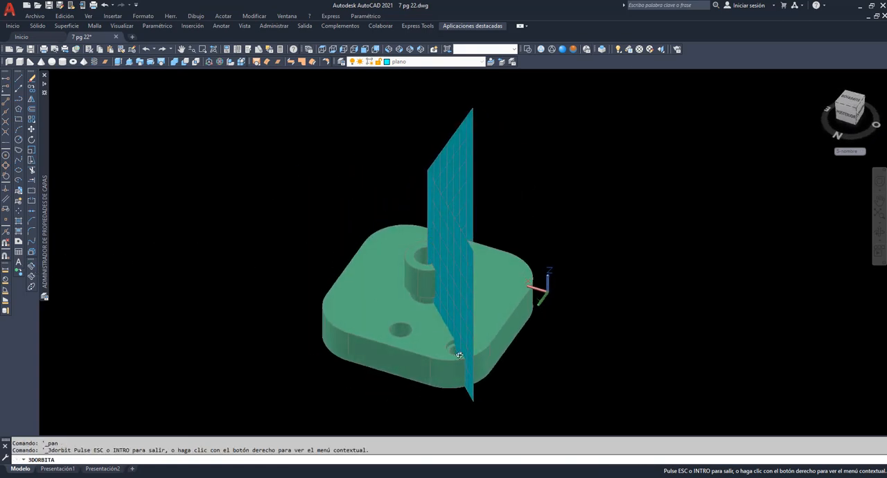
left_click_drag(506, 307, 507, 277)
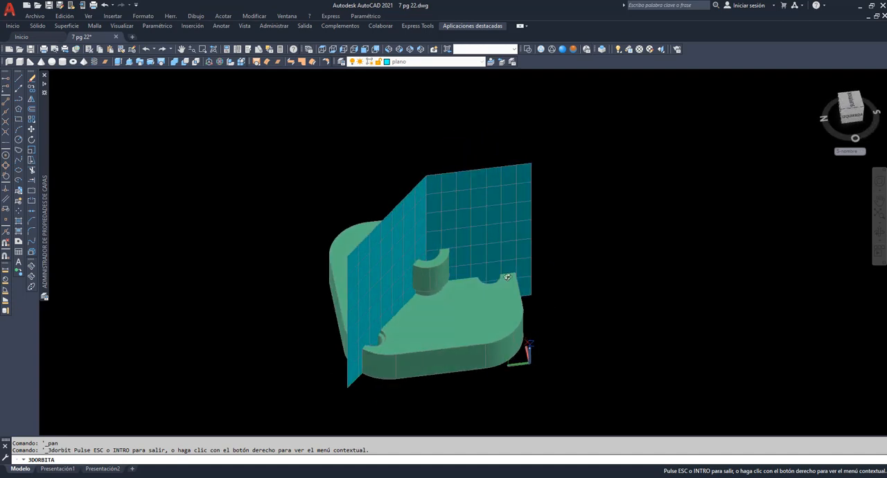
left_click_drag(482, 315, 403, 279)
scroll(403, 280, "up", 3)
scroll(482, 311, "down", 1)
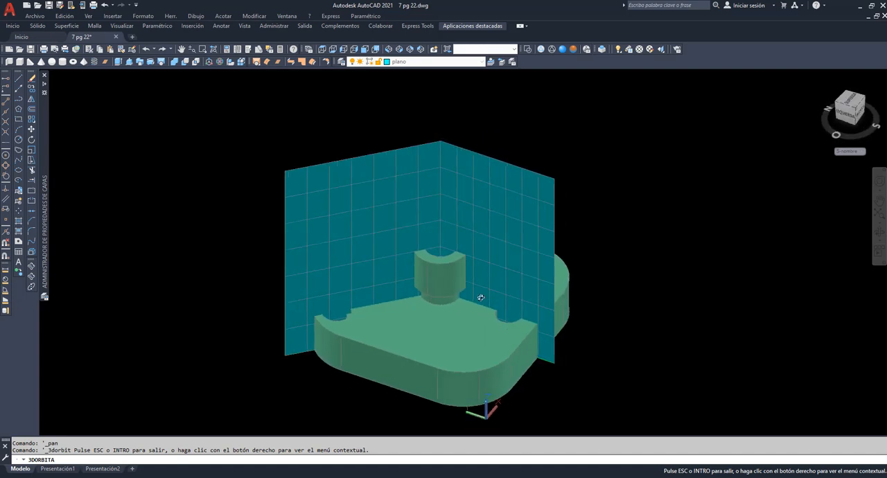
right_click(283, 137)
left_click(305, 143)
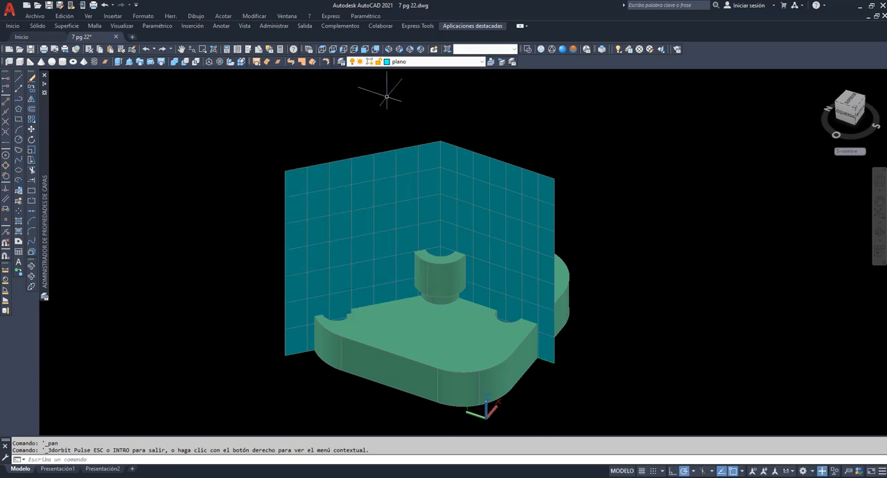
With Contorno as the current layer, run an interference check between the plate and the cutting planes, keeping the resulting interference object
left_click(451, 62)
left_click(416, 81)
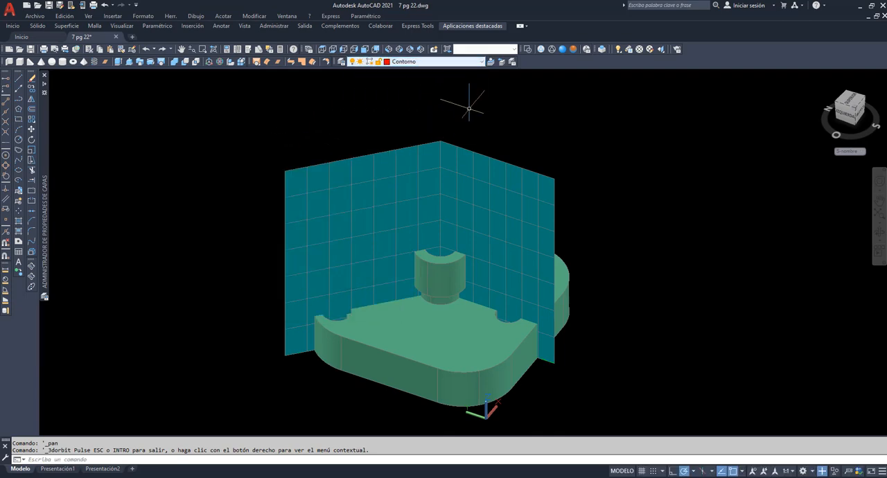
left_click(254, 15)
mouse_move(284, 292)
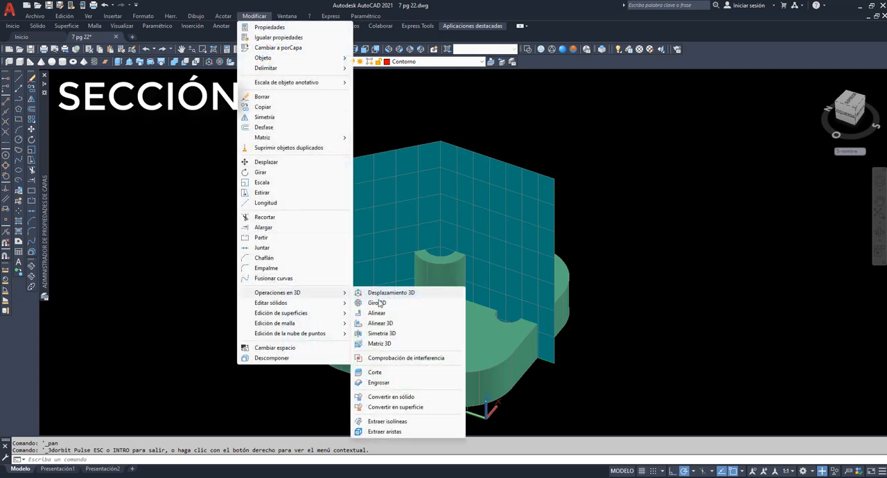
left_click(406, 359)
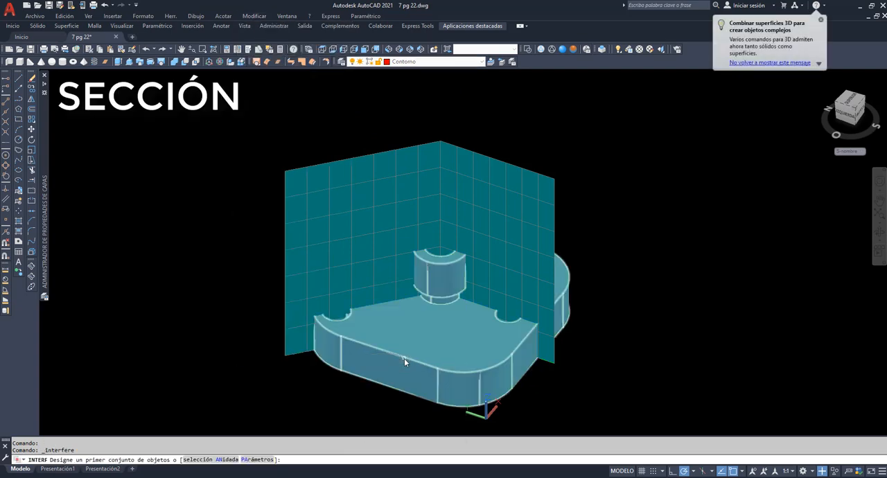
left_click(404, 358)
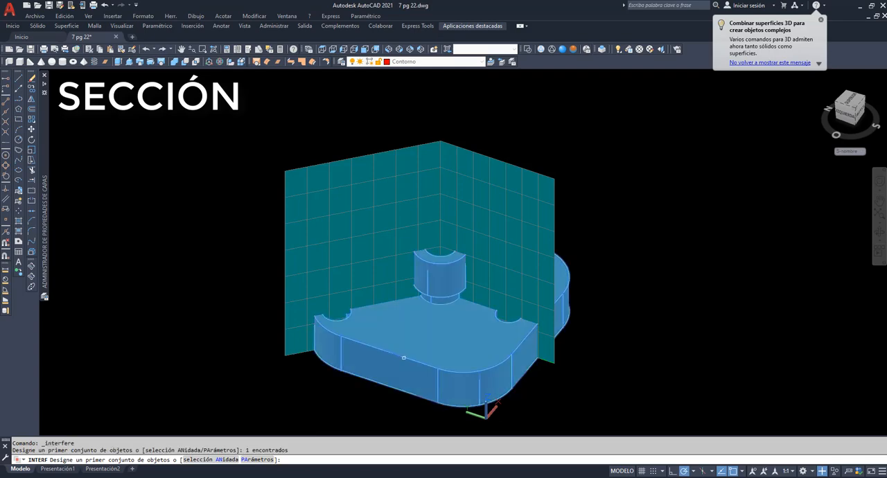
key("Return")
left_click(317, 273)
key("Return")
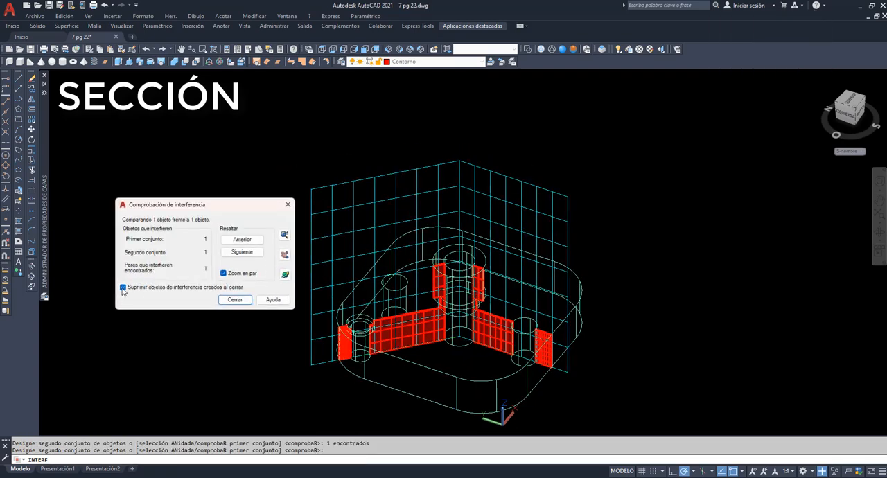
left_click(234, 299)
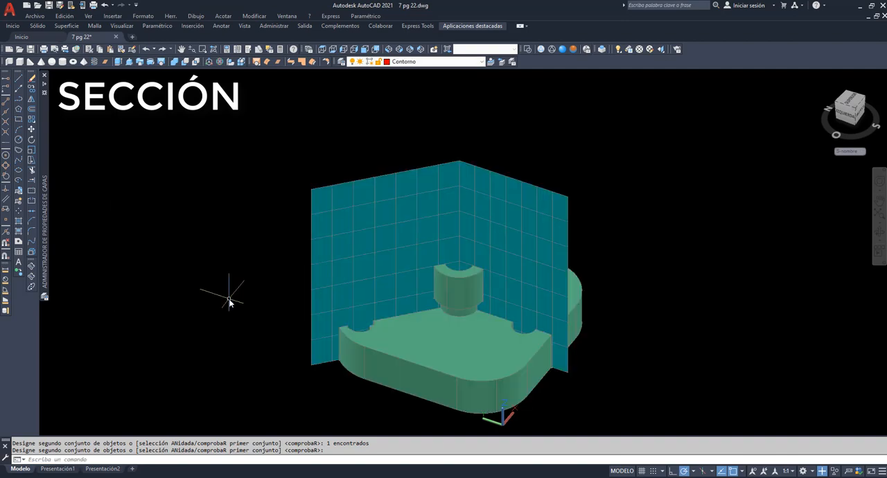
Switch to the wireframe visual style and move the red section about 201 units up along Z, clear of the plate
left_click(541, 50)
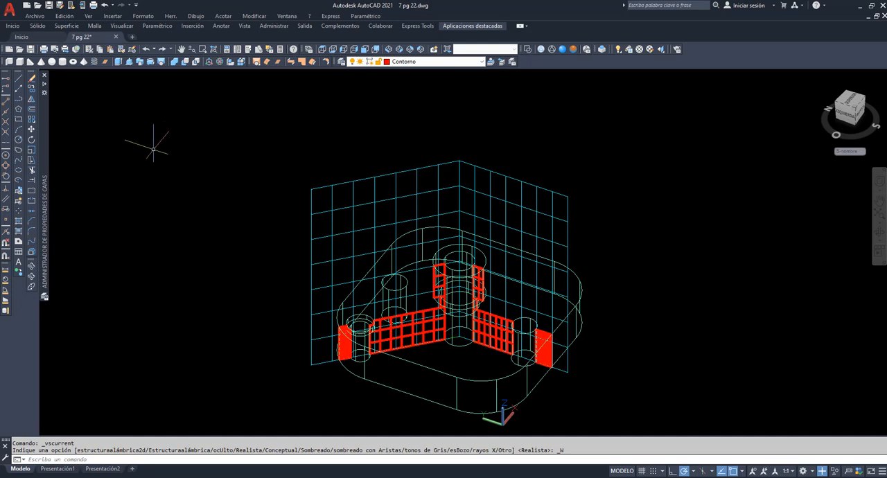
left_click(32, 130)
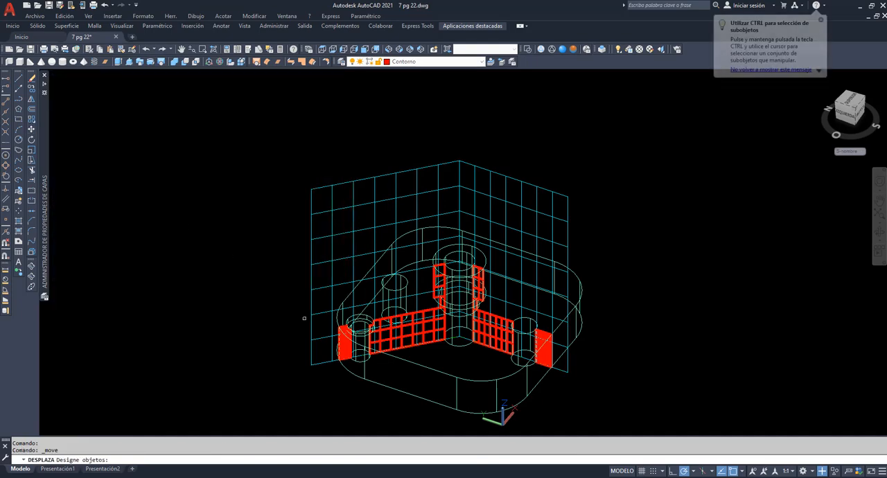
left_click(402, 339)
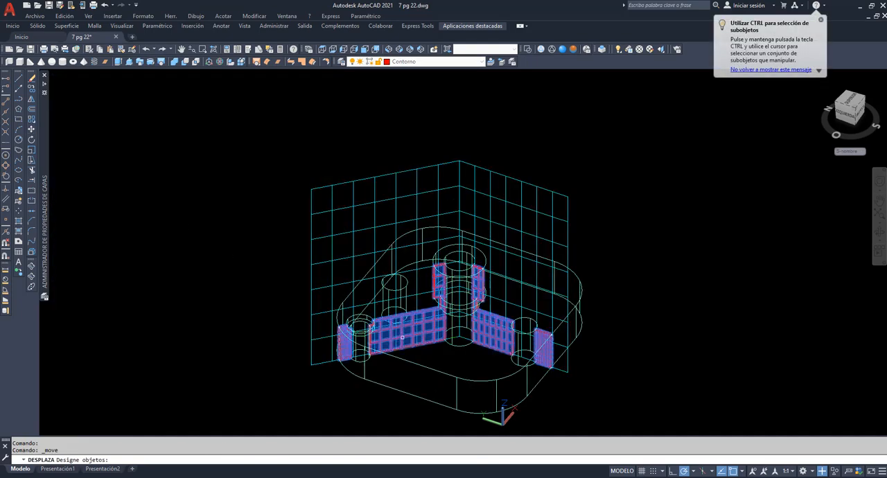
key("Return")
left_click(276, 392)
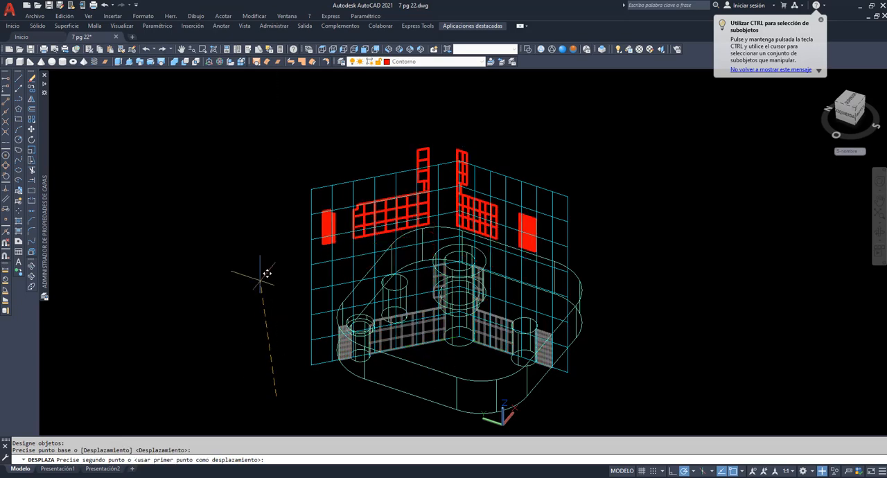
left_click(278, 116)
Explode the raised red section into separate flat regions
left_click(182, 49)
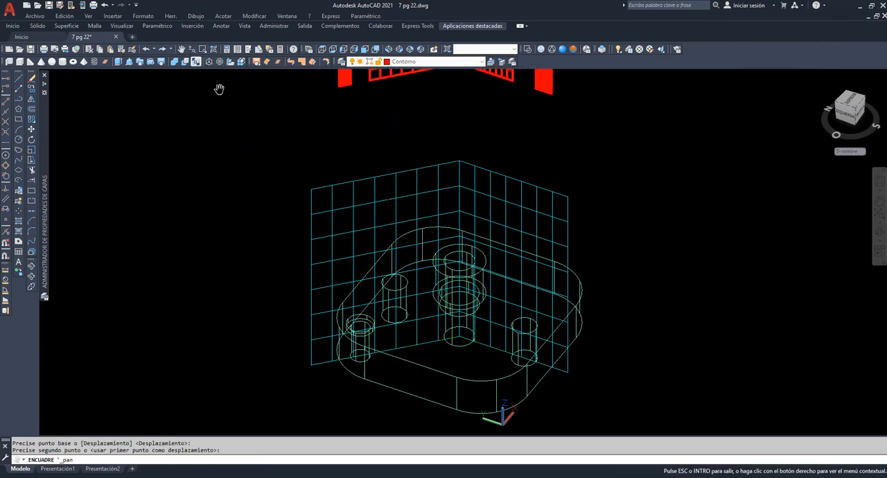
left_click_drag(382, 139, 351, 222)
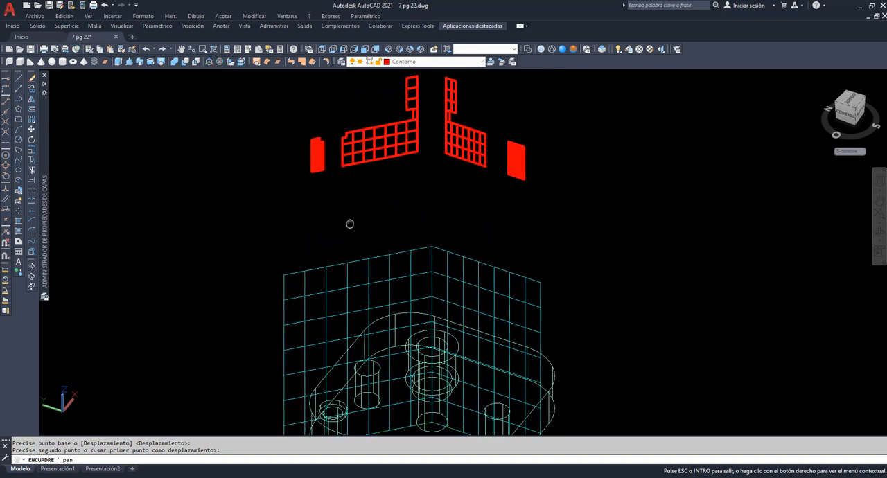
left_click(879, 234)
left_click_drag(694, 238, 382, 170)
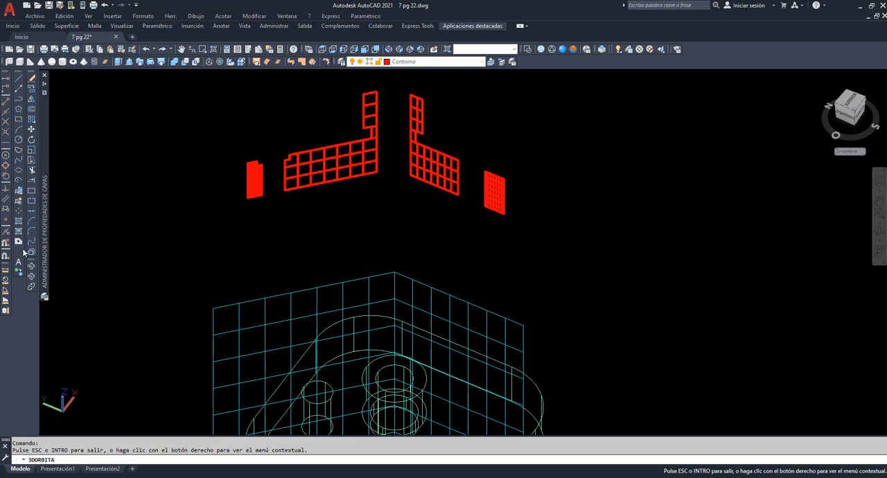
key("Escape")
left_click(309, 174)
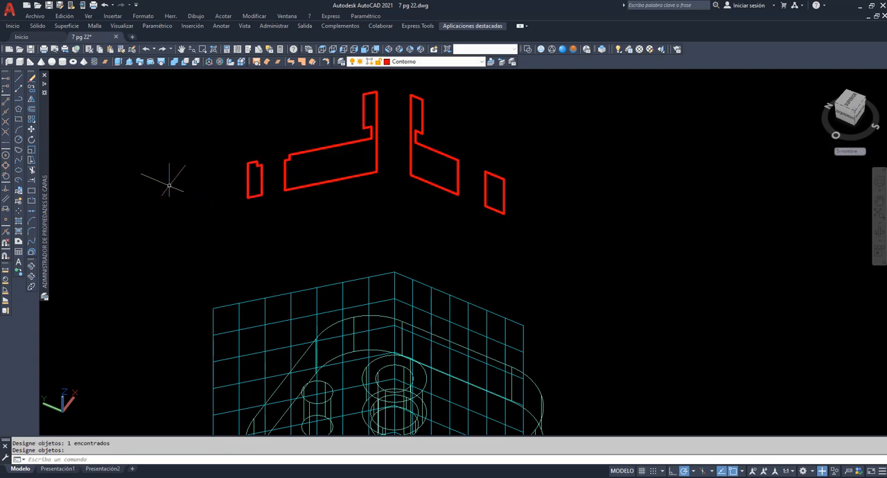
On the eje de seccion layer, draw two axis lines along the section's bases from its outer lower corners, meeting at the bend
left_click(474, 63)
left_click(457, 93)
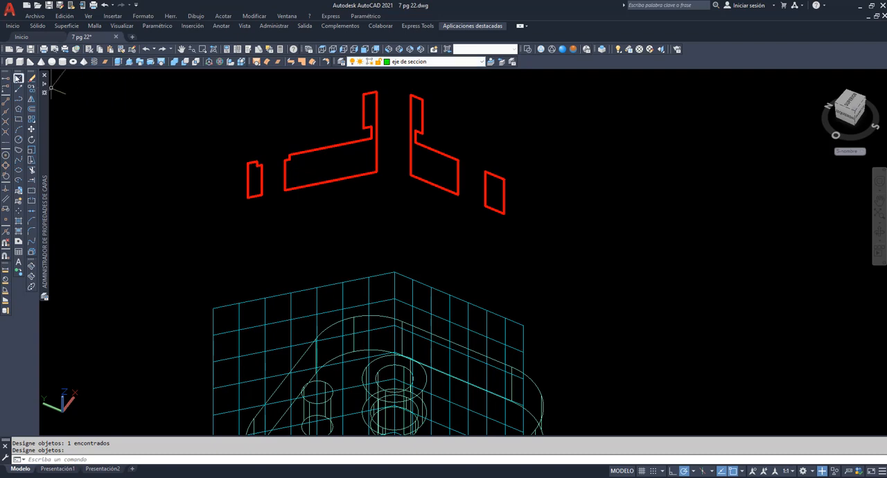
left_click(19, 78)
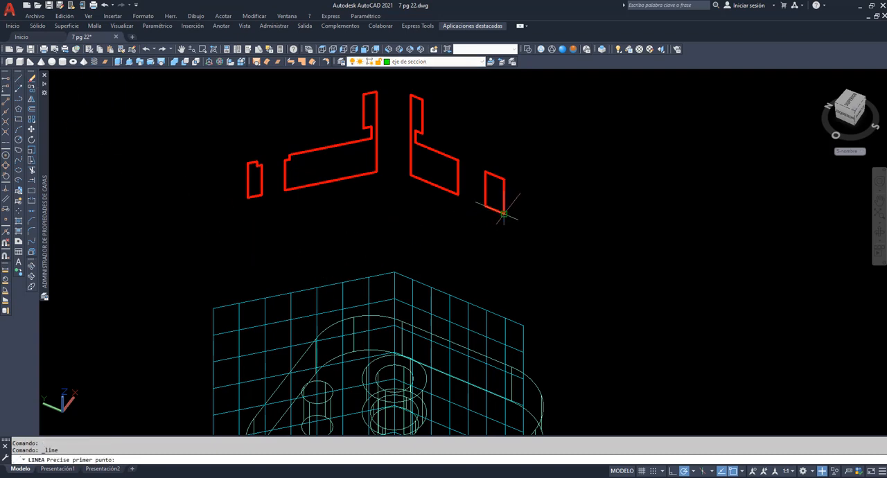
left_click(458, 195)
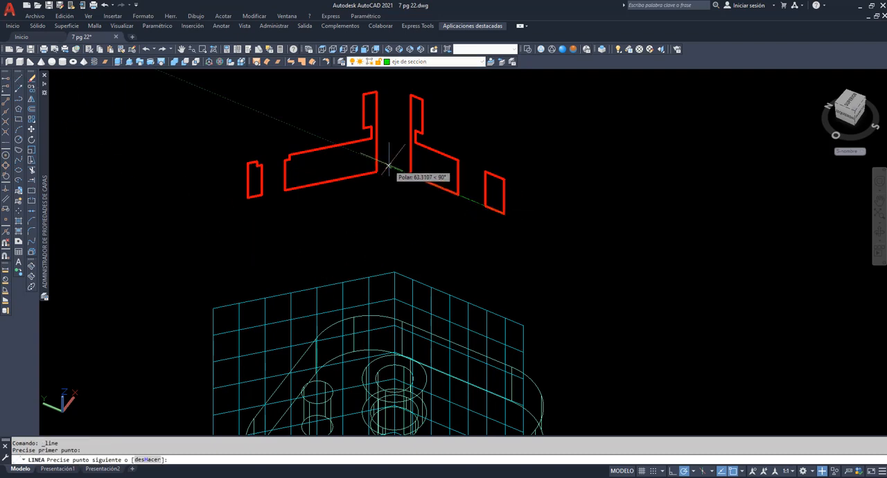
key("Escape")
key("Return")
left_click(249, 197)
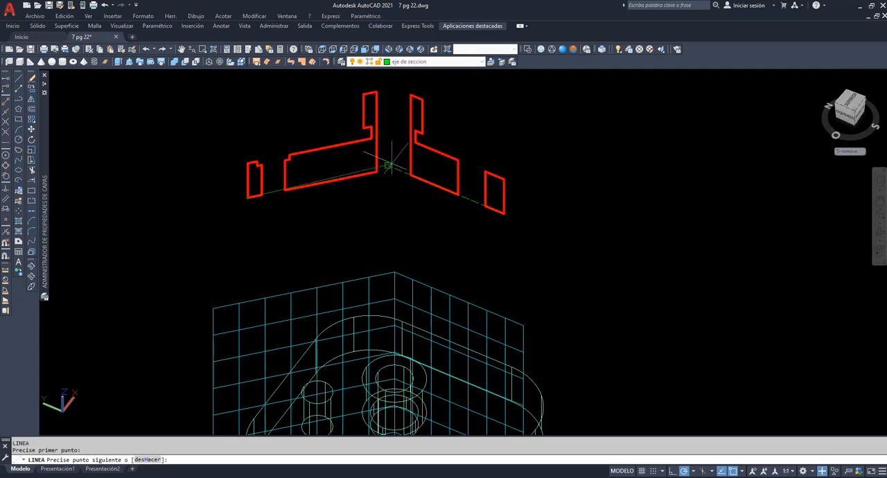
key("Return")
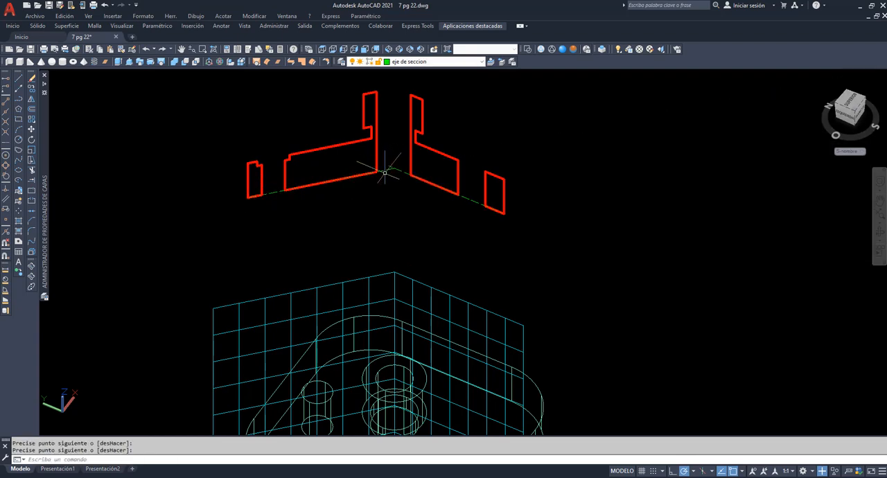
Measure the angle between the two section-axis lines at the bend
scroll(382, 203, "up", 2)
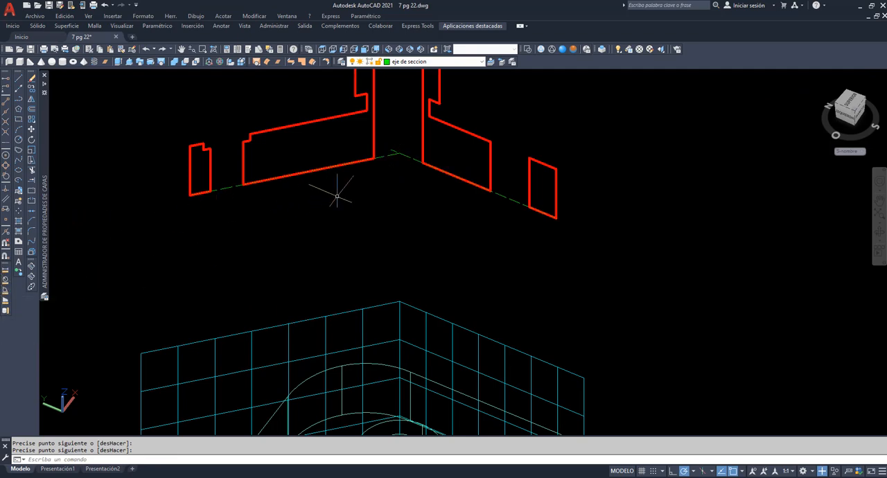
left_click(5, 291)
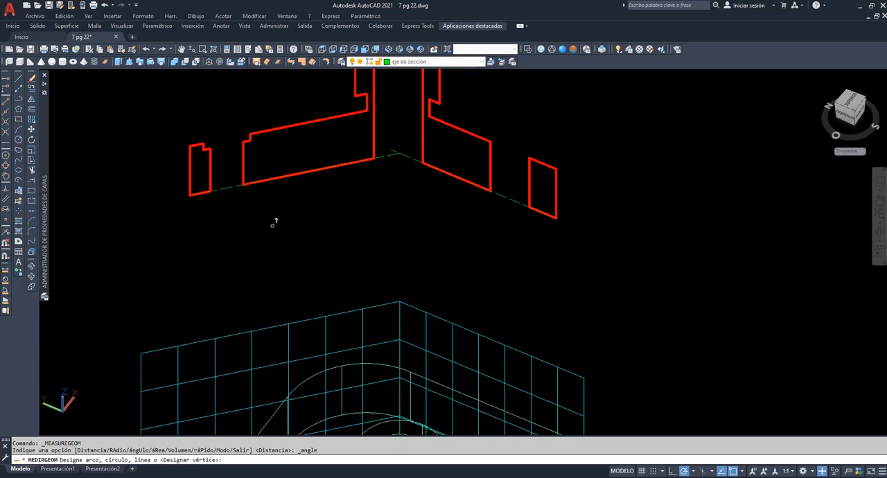
left_click(381, 157)
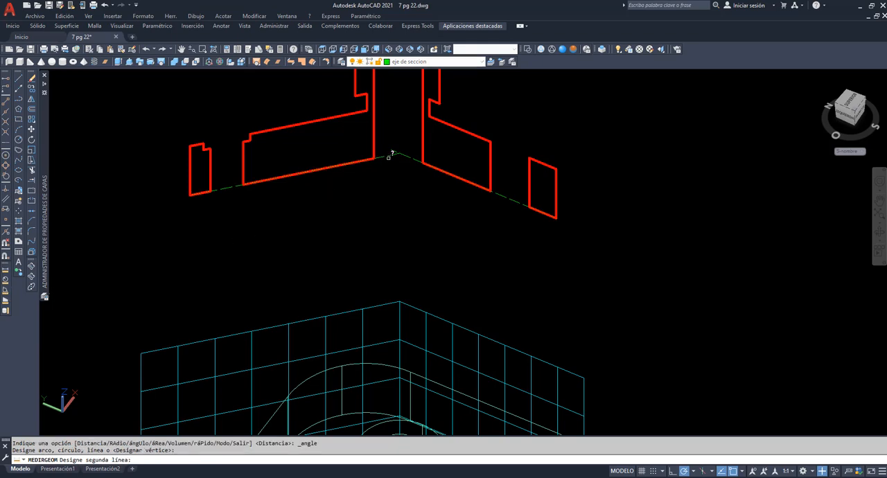
left_click(413, 157)
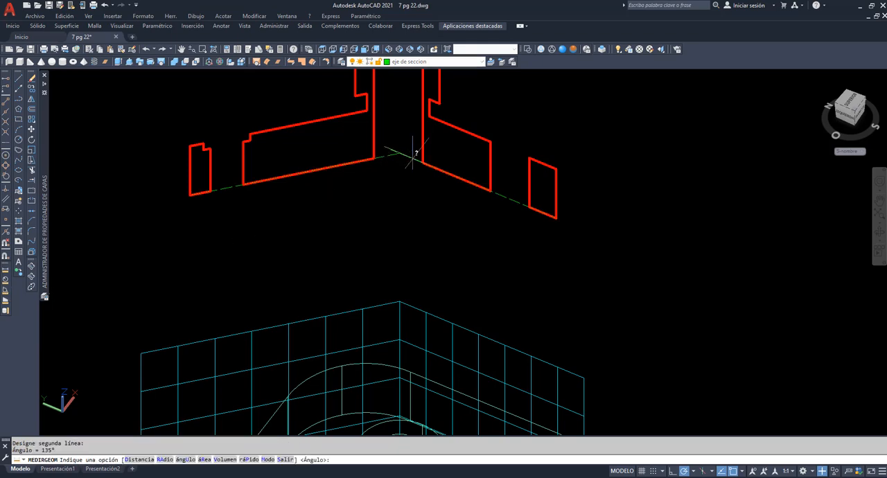
key("Escape")
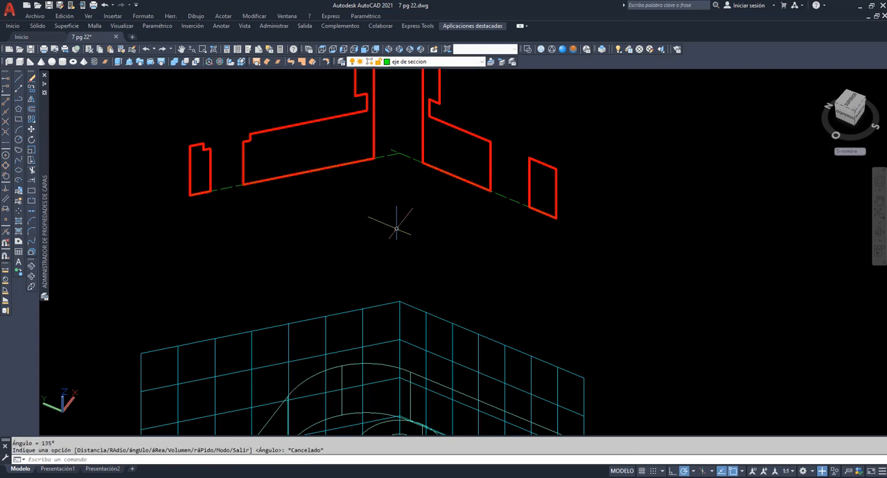
Calculate 180-135 with the CAL command to find the rotation angle that aligns the two section halves
type("cal")
key("Return")
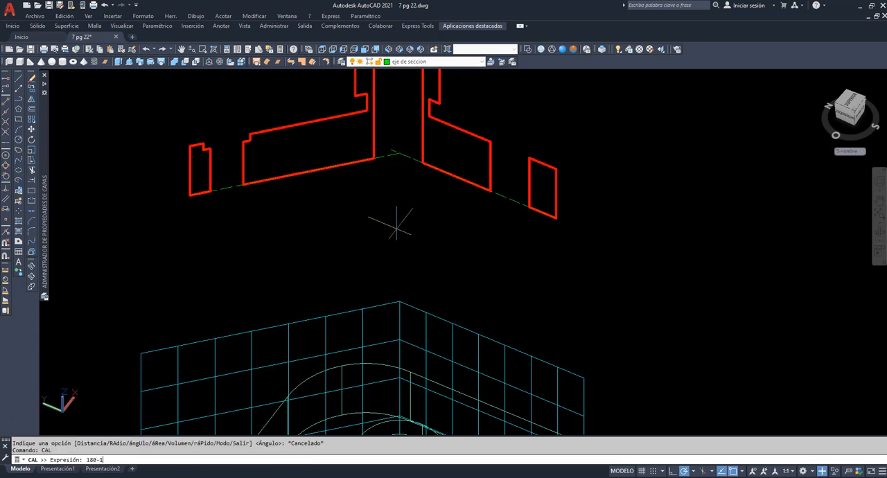
type("180-135")
key("Return")
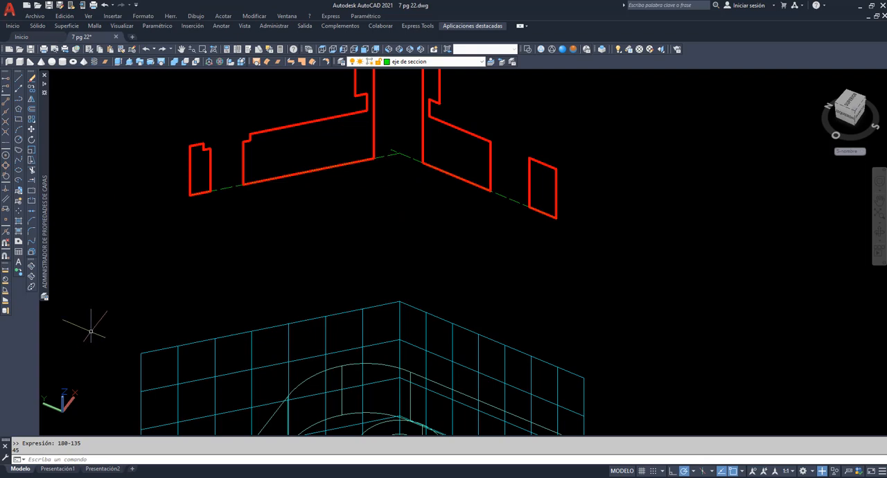
Rotate the oblique section half, the two regions on the counterbored-hole side and their axis line, by -45° about the axis intersection
left_click(31, 139)
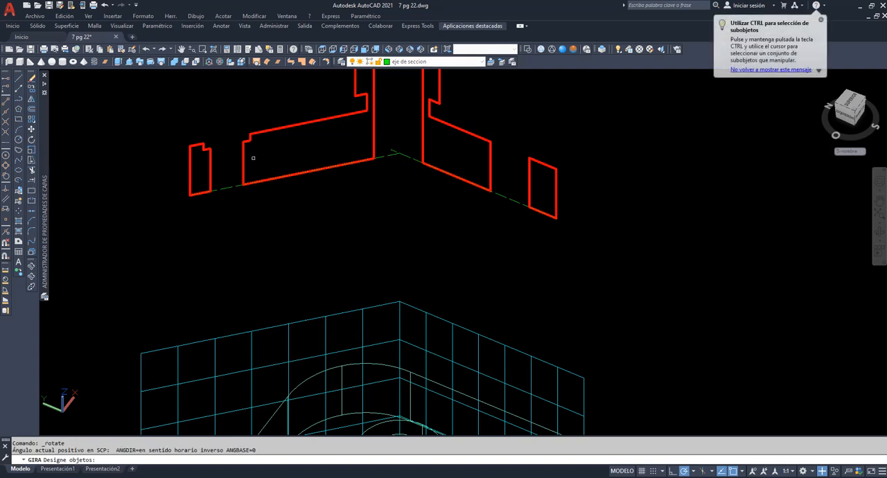
left_click(244, 161)
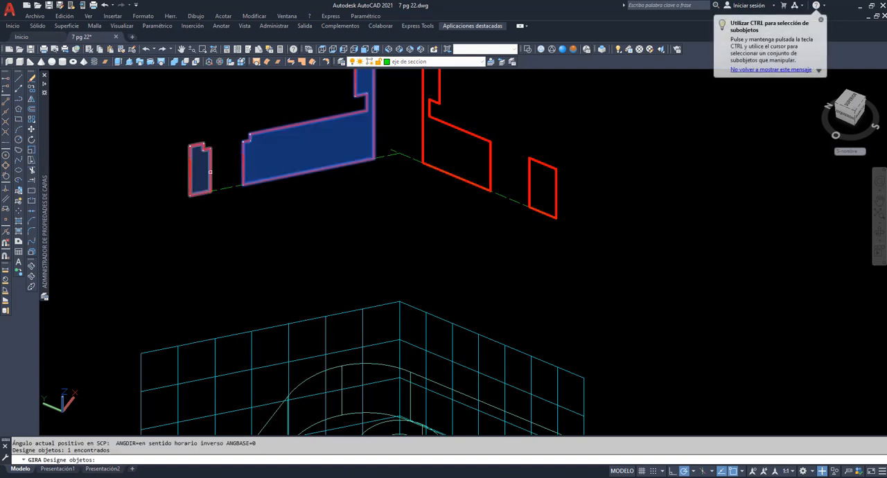
left_click(212, 172)
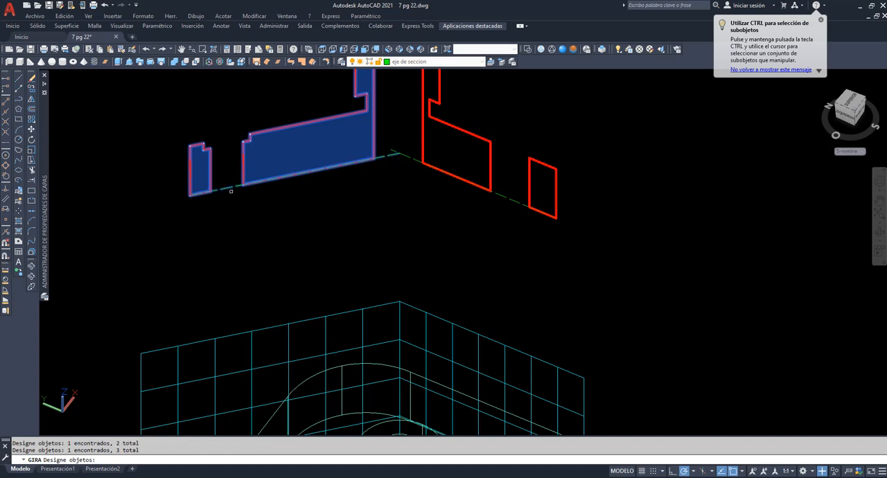
key("Return")
left_click(399, 153)
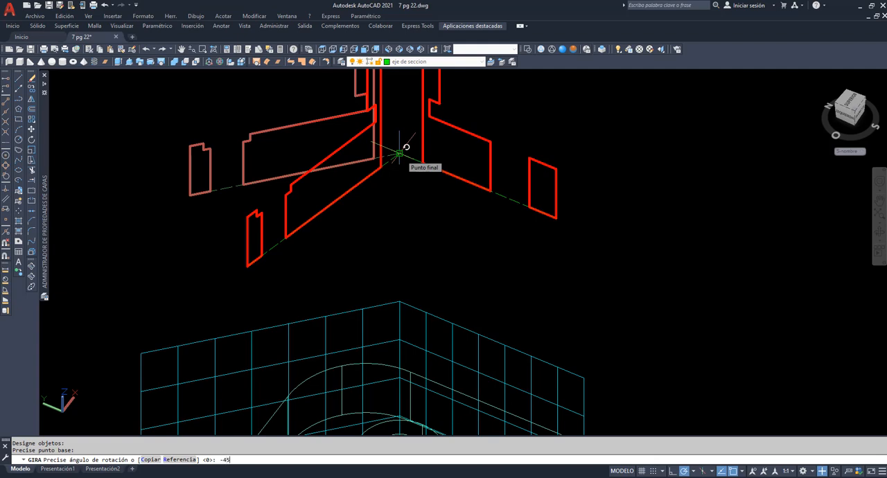
key("Return")
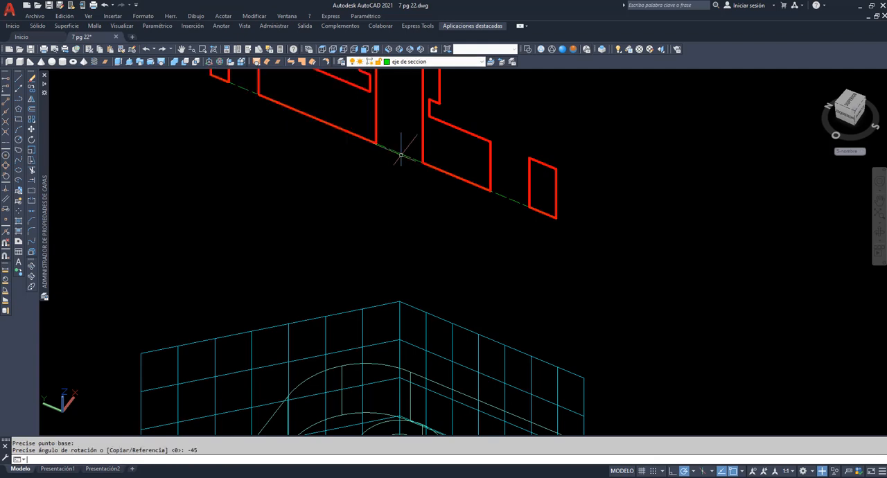
Set the left orthographic view to see the aligned section regions face-on
left_click(181, 50)
left_click_drag(413, 184, 434, 272)
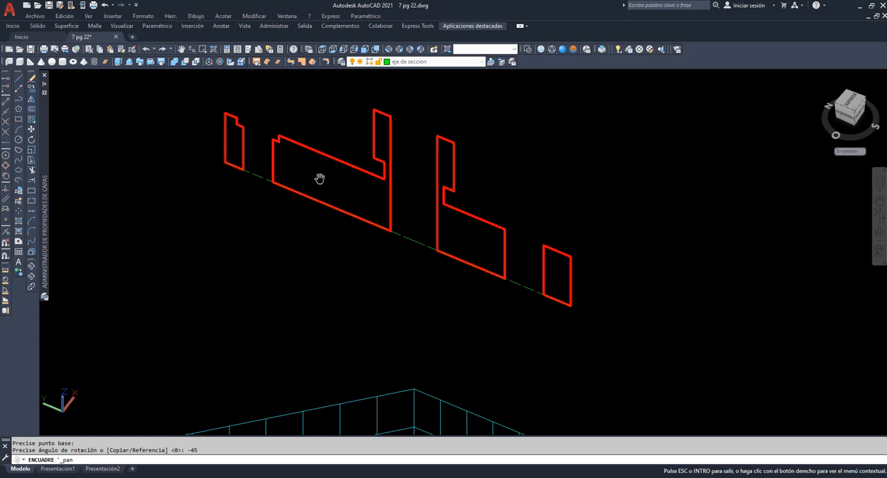
left_click(877, 223)
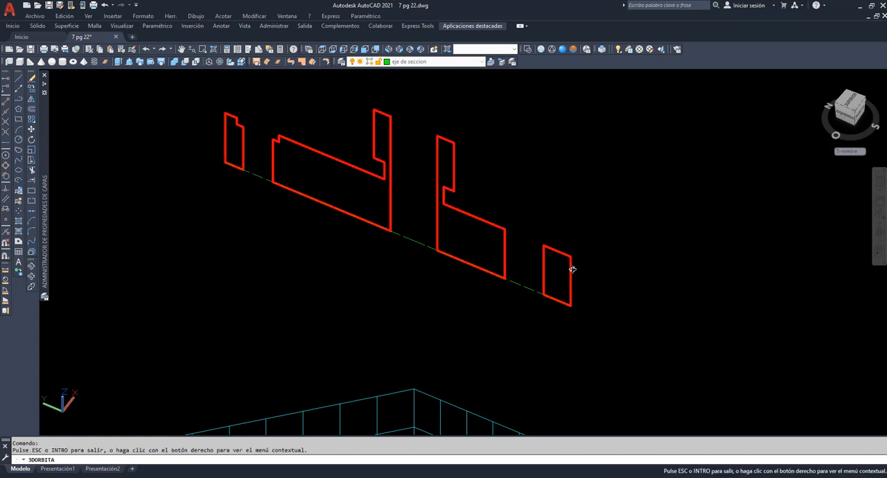
left_click_drag(571, 264, 589, 178)
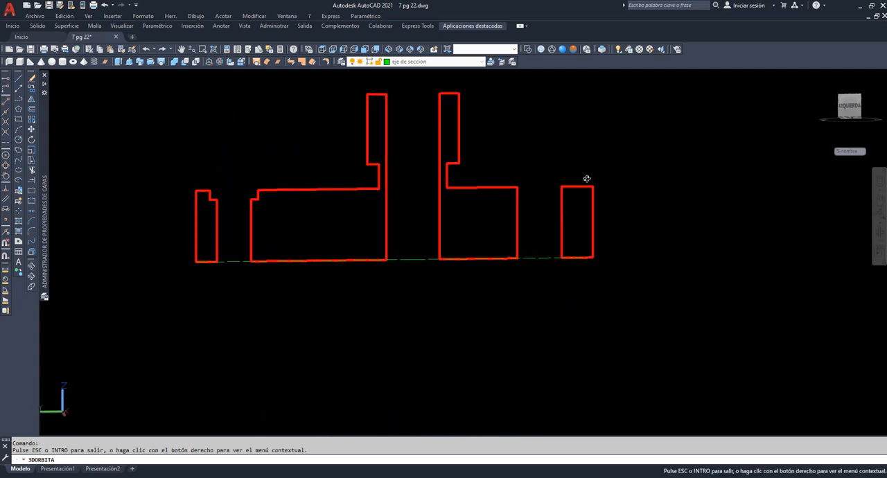
left_click(343, 49)
left_click(343, 49)
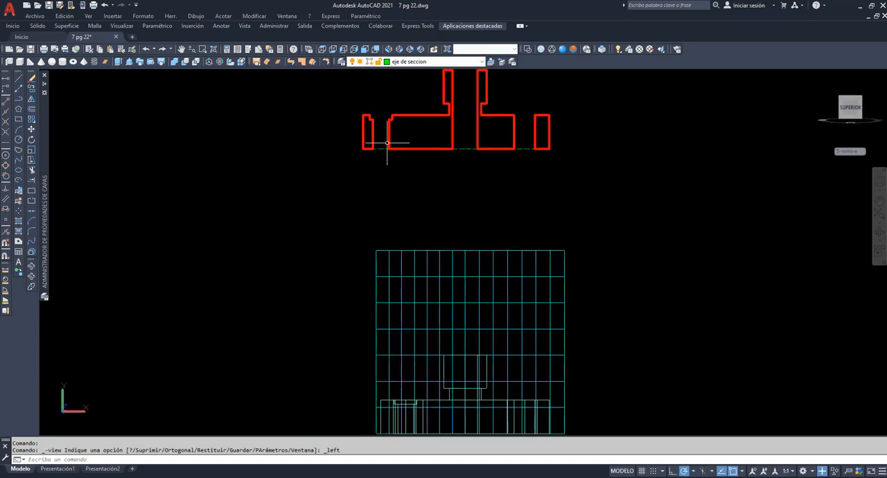
Move the UCS origin to the outer bottom corner of the aligned section at its counterbored-hole end
left_click(179, 52)
left_click_drag(468, 150, 444, 291)
scroll(422, 221, "up", 3)
scroll(420, 222, "up", 1)
right_click(273, 139)
left_click(290, 144)
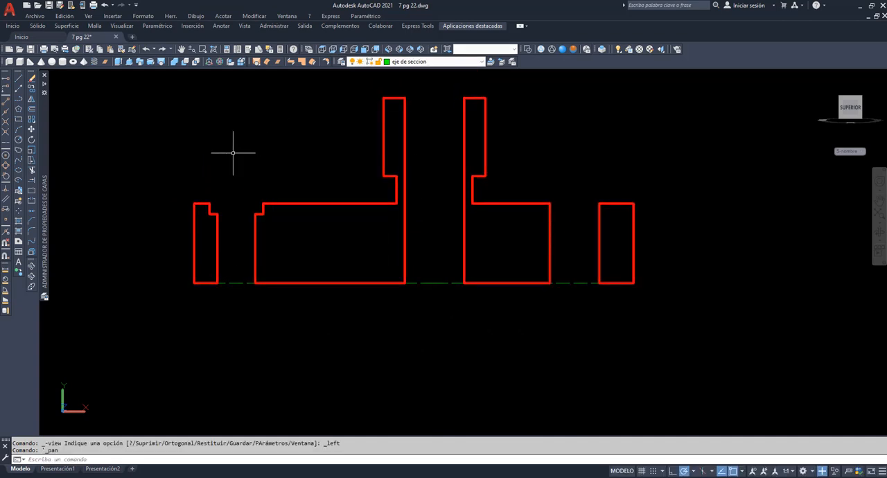
type("scp")
key("Return")
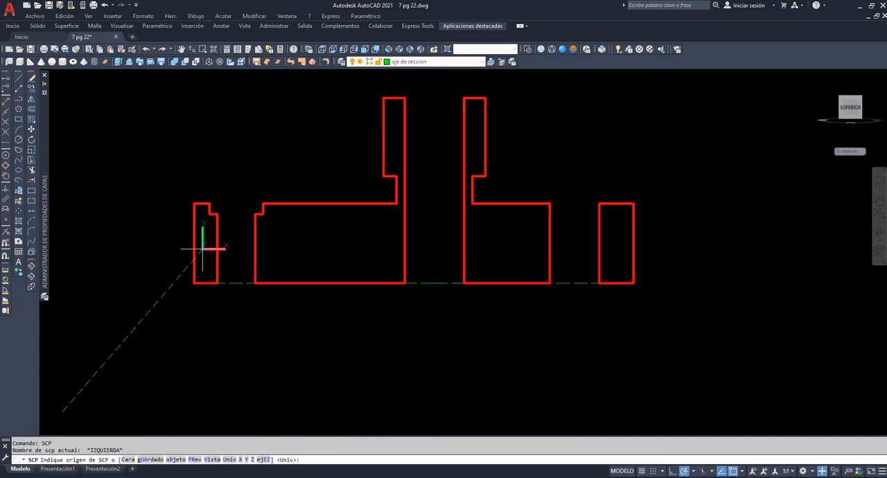
left_click(194, 282)
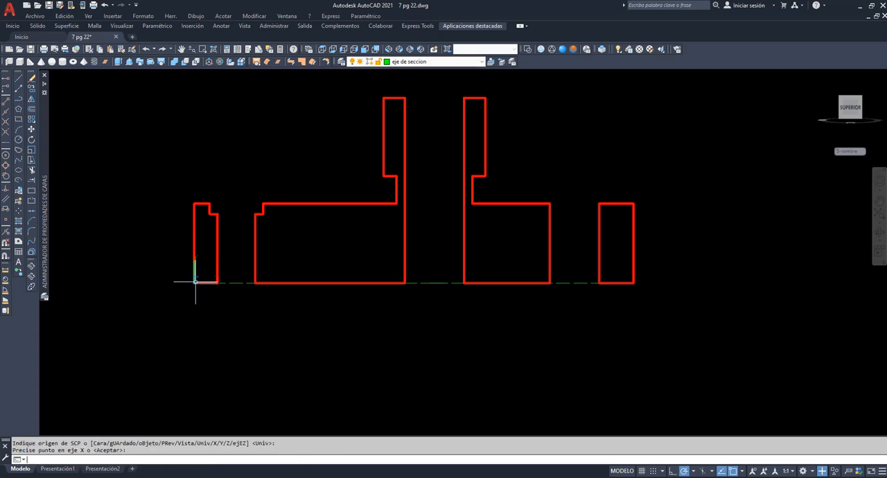
Make the sombreado layer current and set up a new hatch with the ANSI31 pattern
left_click(483, 62)
left_click(448, 123)
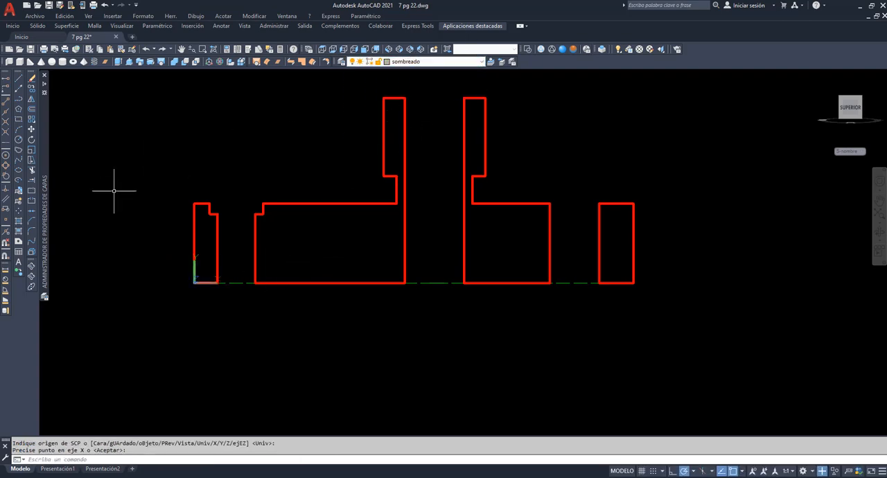
left_click(19, 221)
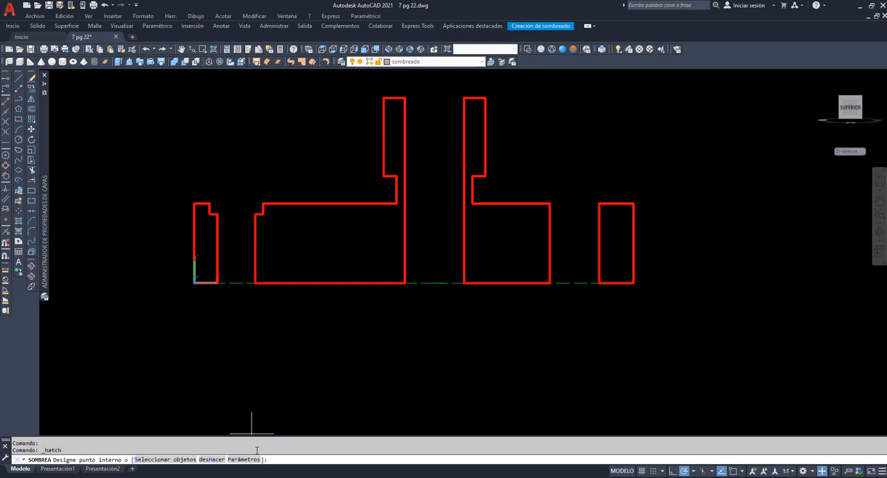
type("P")
key("Return")
left_click(412, 178)
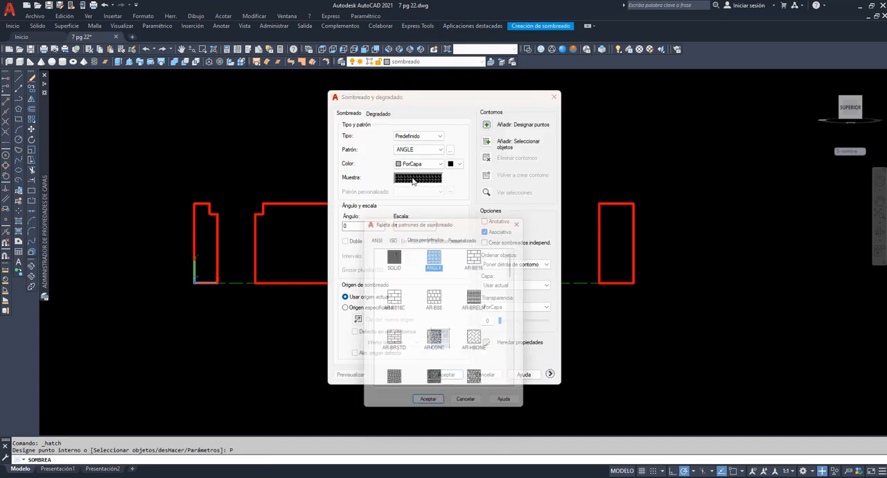
left_click(373, 236)
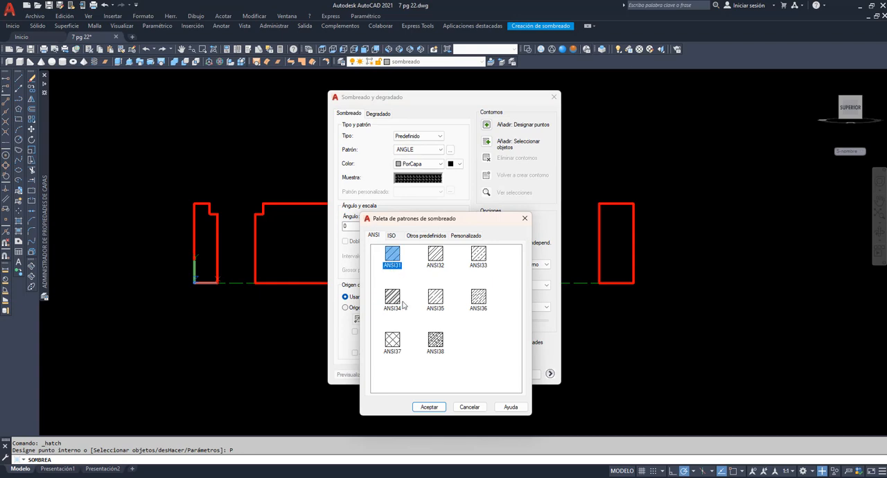
left_click(429, 407)
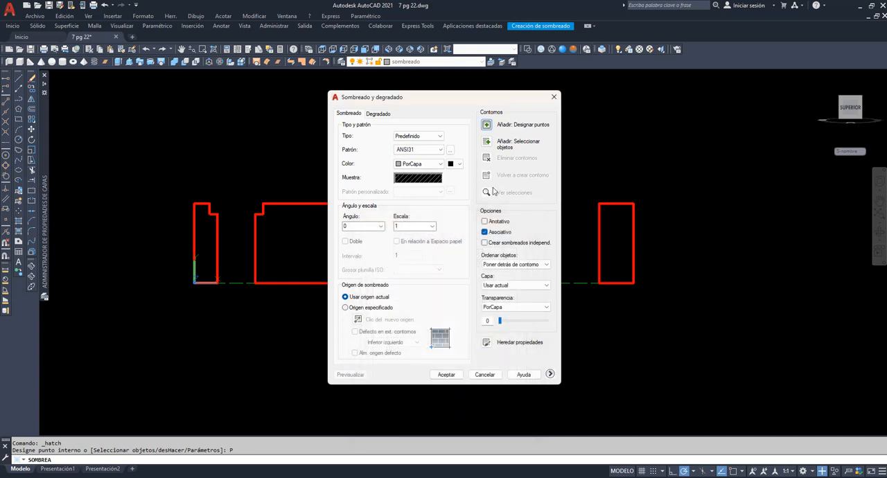
Hatch all four regions of the aligned section by picking points inside them
left_click(486, 125)
left_click(628, 252)
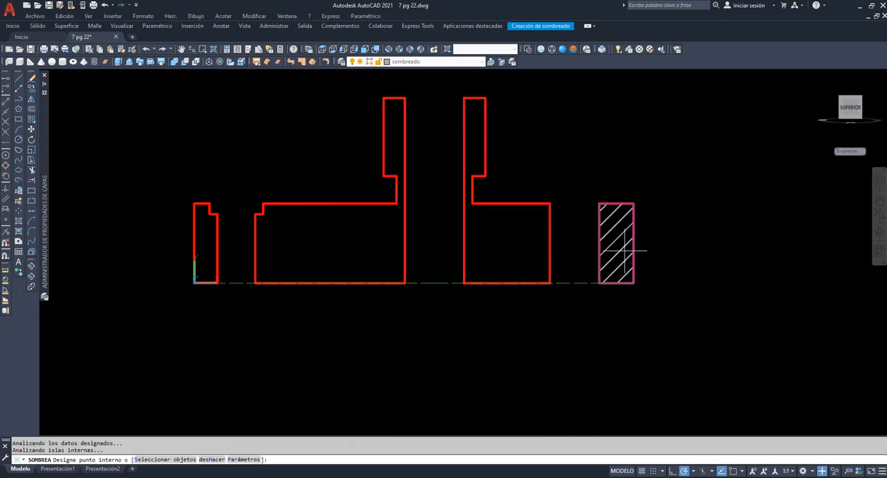
left_click(531, 257)
left_click(205, 251)
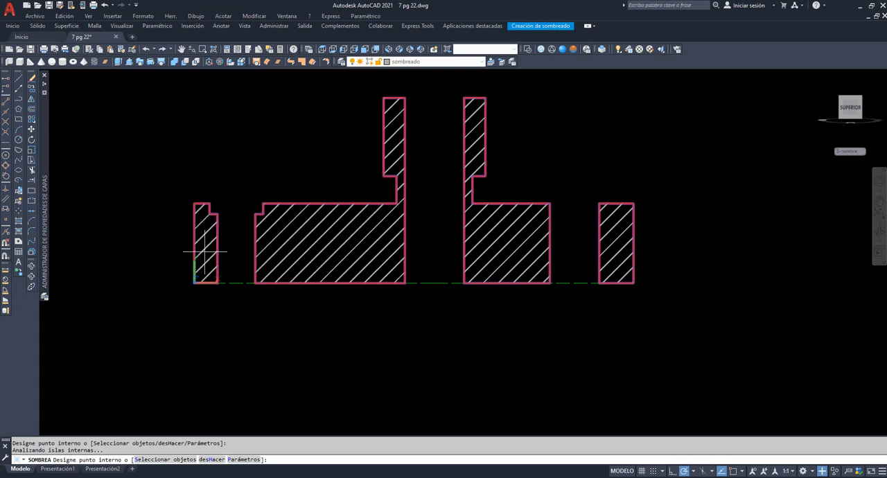
key("Return")
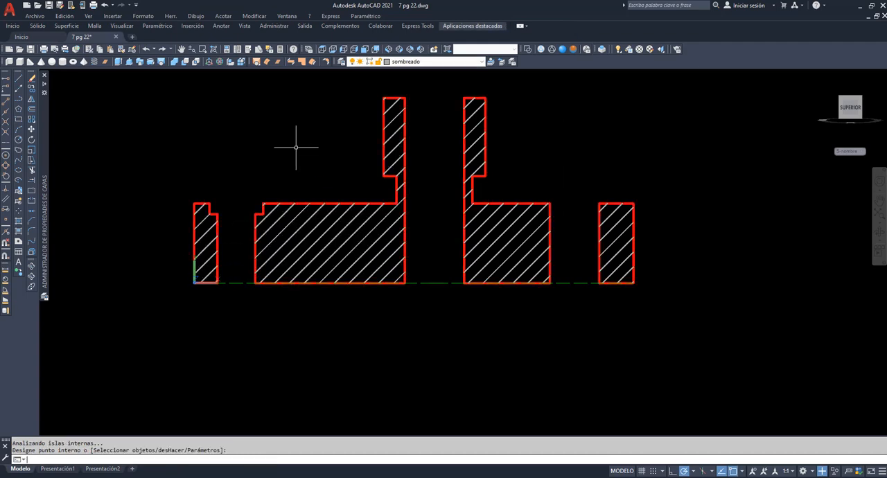
Delete the two green section-axis lines along the base of the hatched section
left_click(430, 283)
key("Delete")
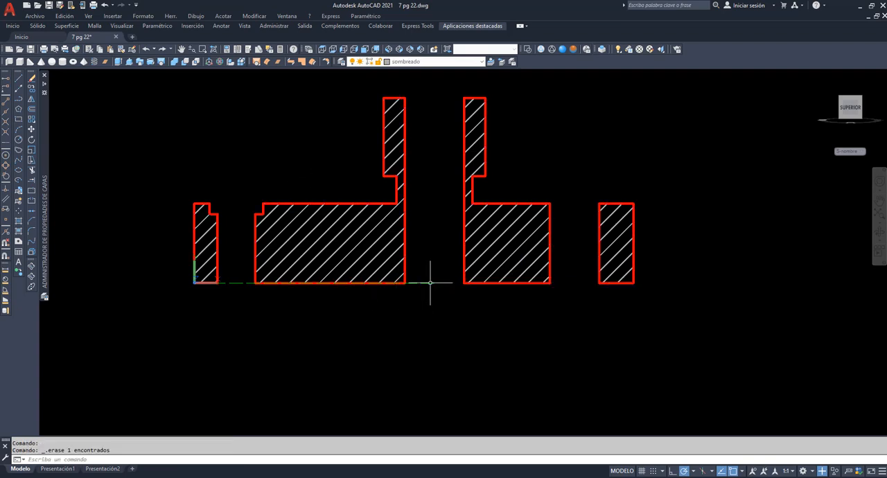
left_click(314, 283)
key("Delete")
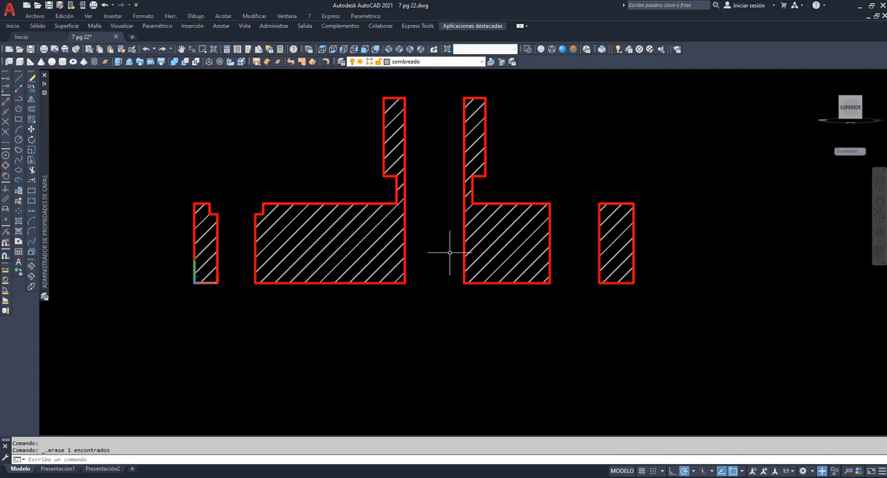
Set the southwest isometric view and display the plate and cutting planes in the Realistic visual style
scroll(638, 113, "down", 2)
scroll(728, 198, "down", 4)
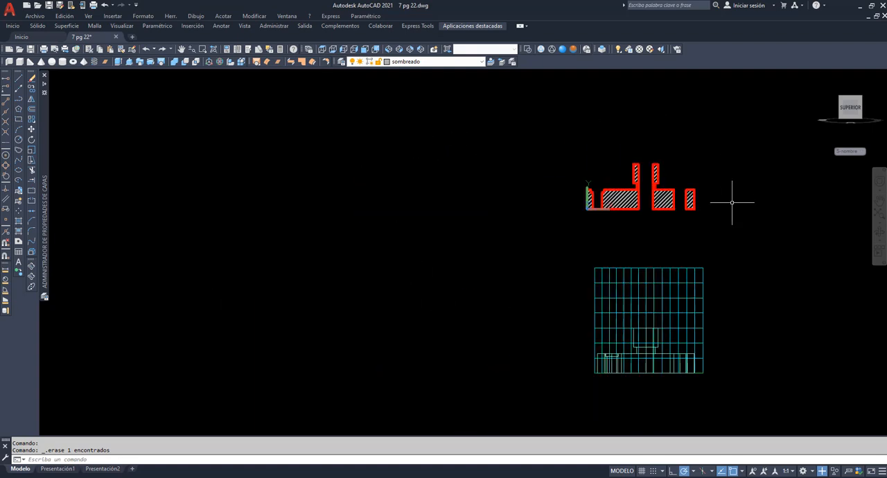
left_click(389, 49)
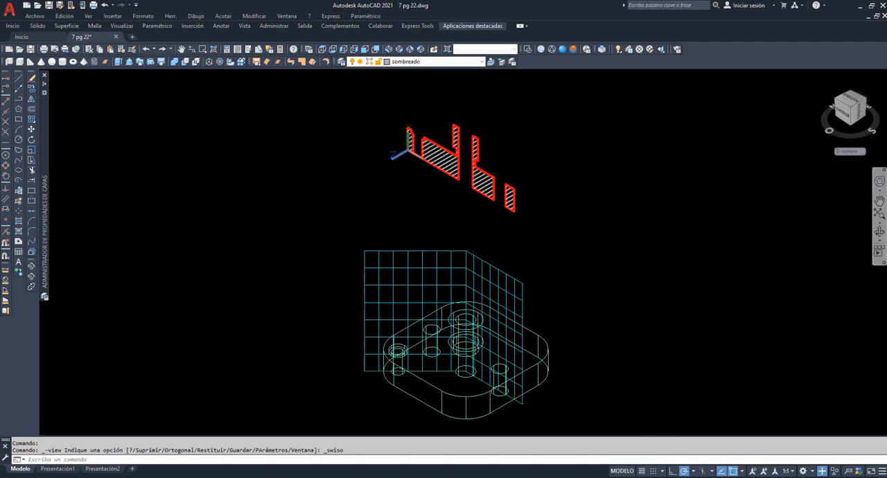
left_click(880, 201)
left_click_drag(446, 344, 420, 280)
scroll(430, 233, "up", 3)
right_click(350, 188)
left_click(362, 195)
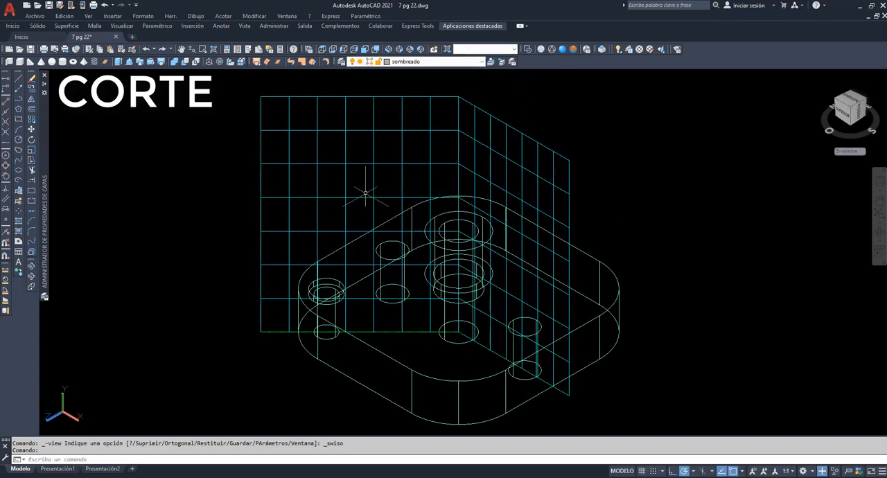
left_click(562, 49)
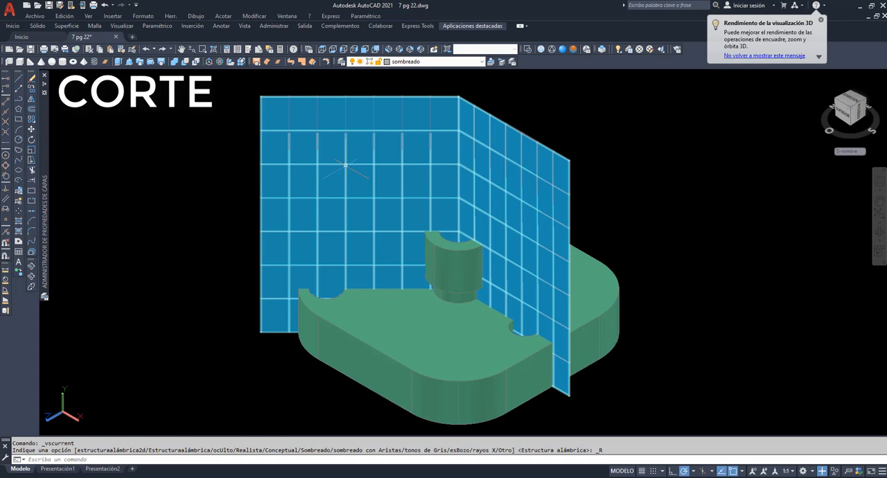
Explode the bent cutting surface into two separate planes and check that each can be selected individually
left_click(31, 253)
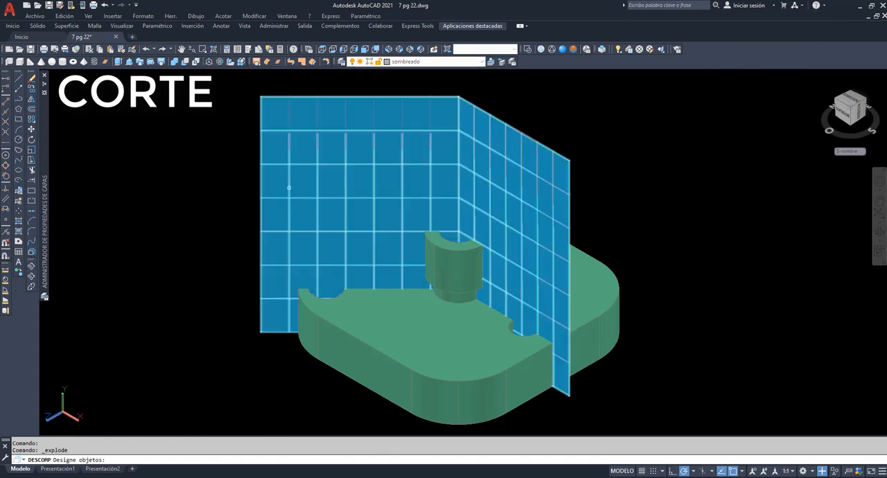
left_click(288, 187)
key("Return")
left_click(286, 184)
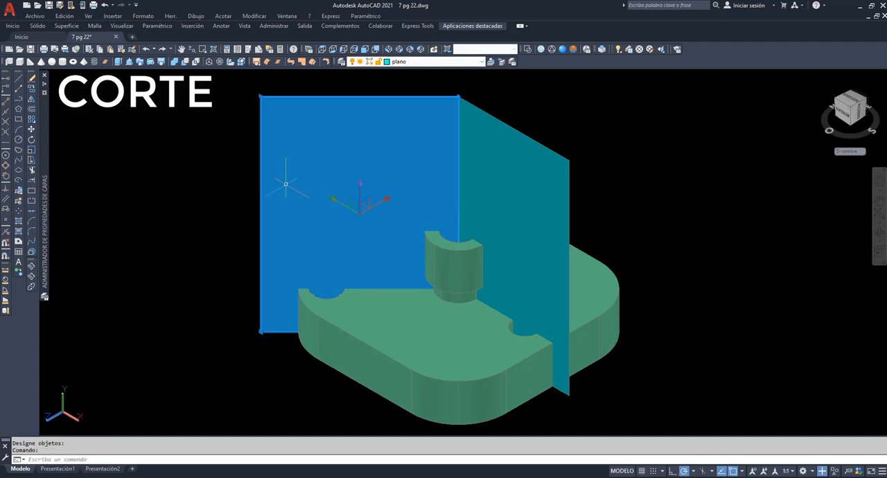
key("Escape")
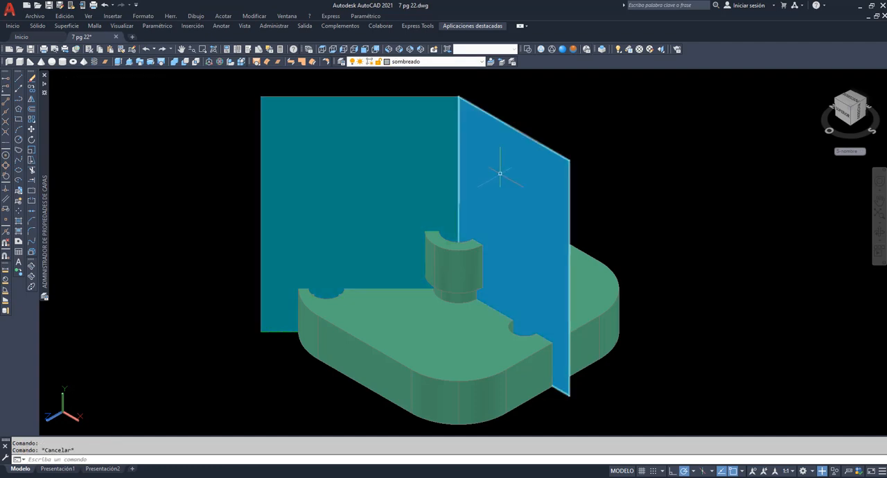
left_click(500, 174)
key("Escape")
Copy the two cutting planes and the plate to an empty area beside the original
left_click(32, 89)
left_click(282, 203)
left_click(495, 207)
left_click(471, 254)
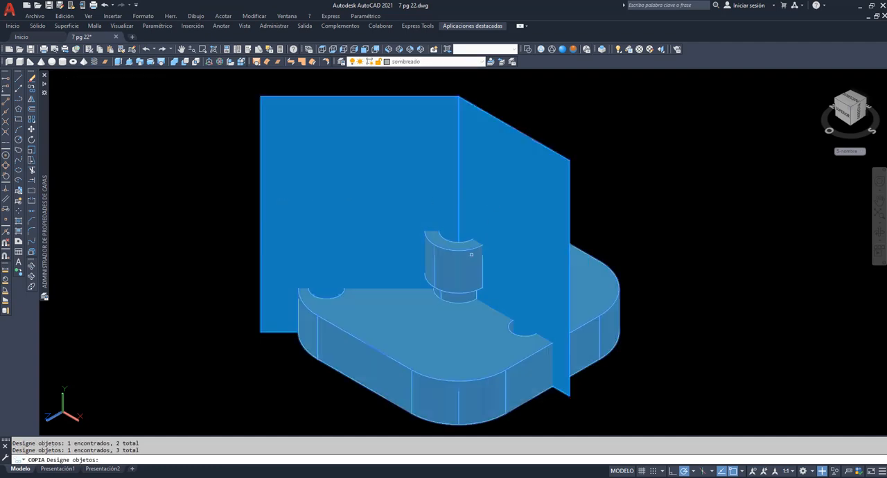
key("Return")
left_click(260, 332)
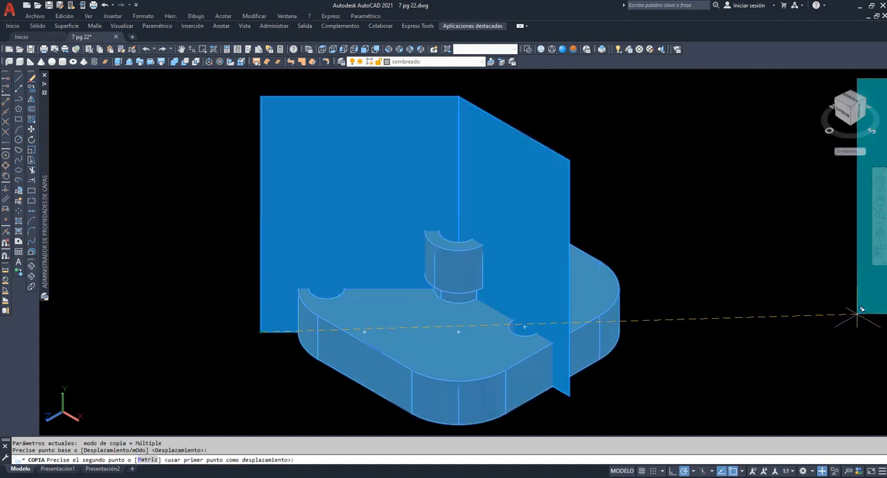
left_click(857, 315)
key("Return")
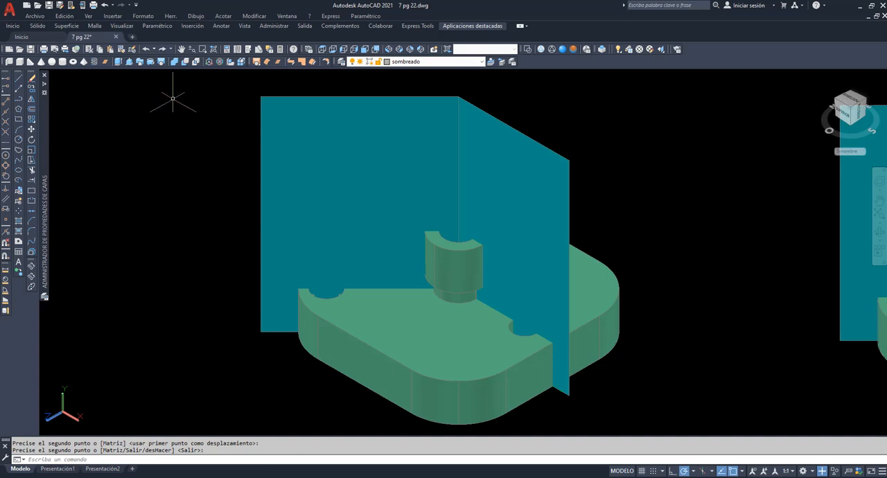
Extrude both cutting planes into solids covering the front part of the plate, the counterbored-hole plane by about 137.5
left_click(120, 62)
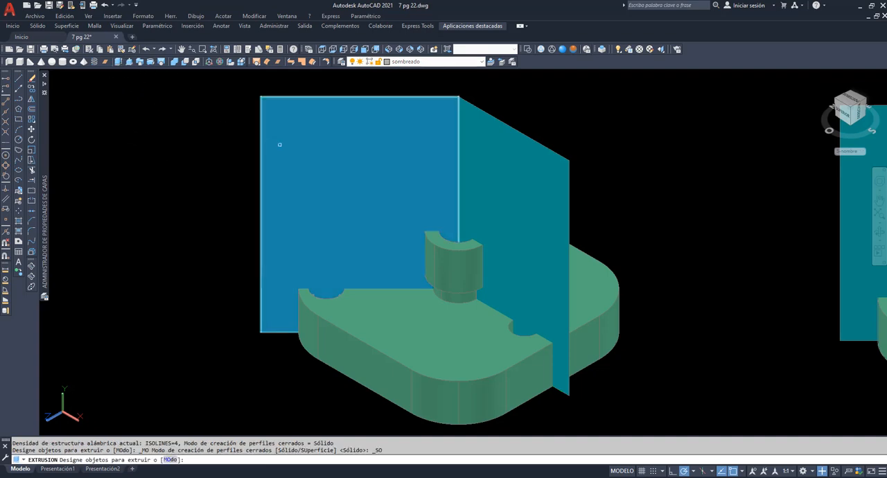
key("Return")
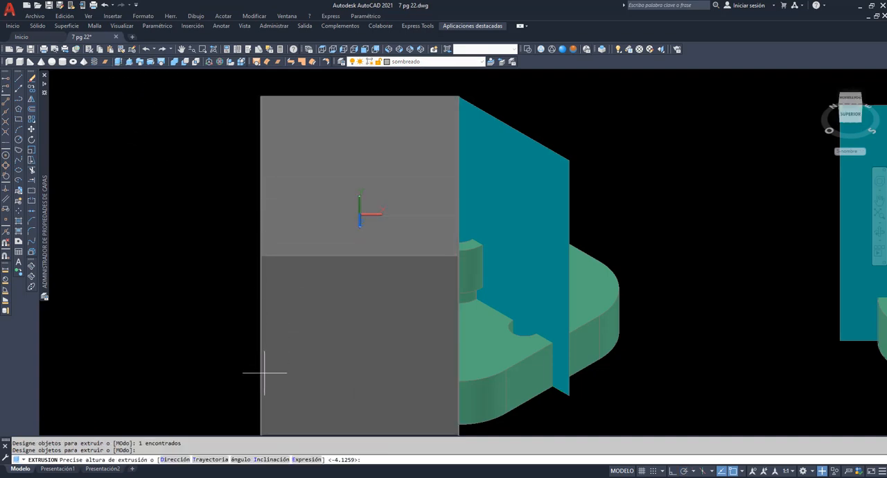
left_click(250, 390)
key("Return")
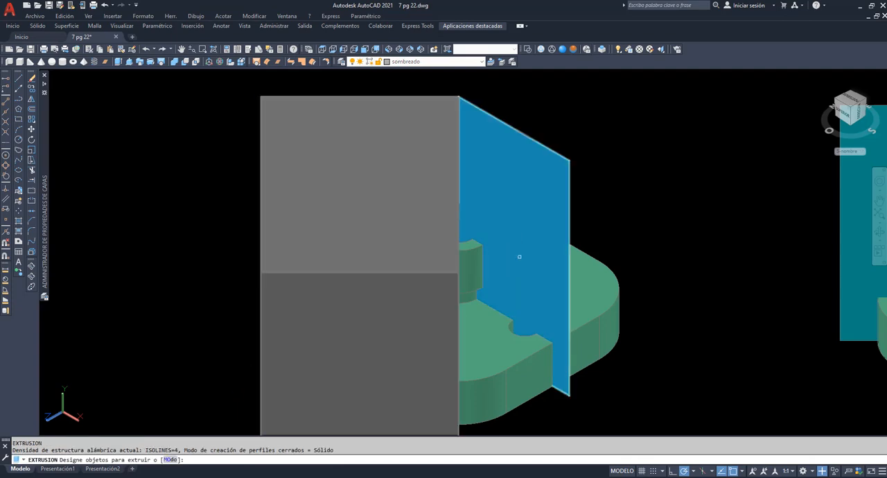
left_click(516, 259)
left_click(513, 261)
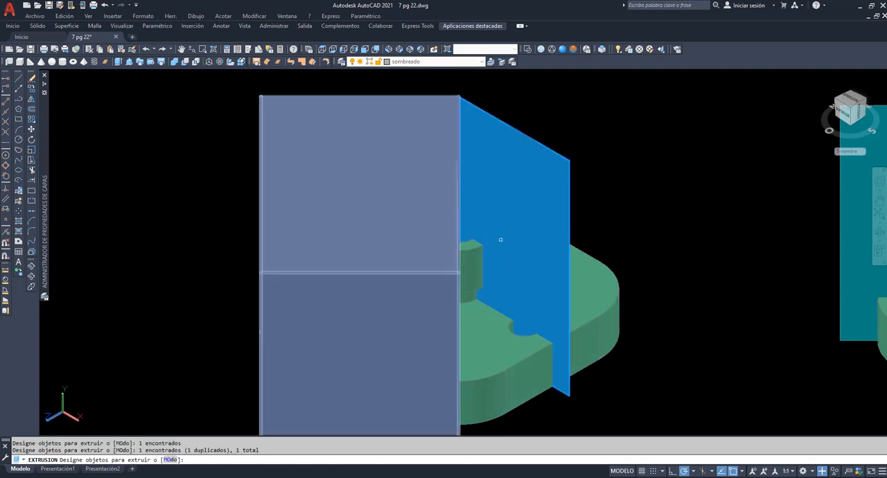
key("Return")
left_click(239, 286)
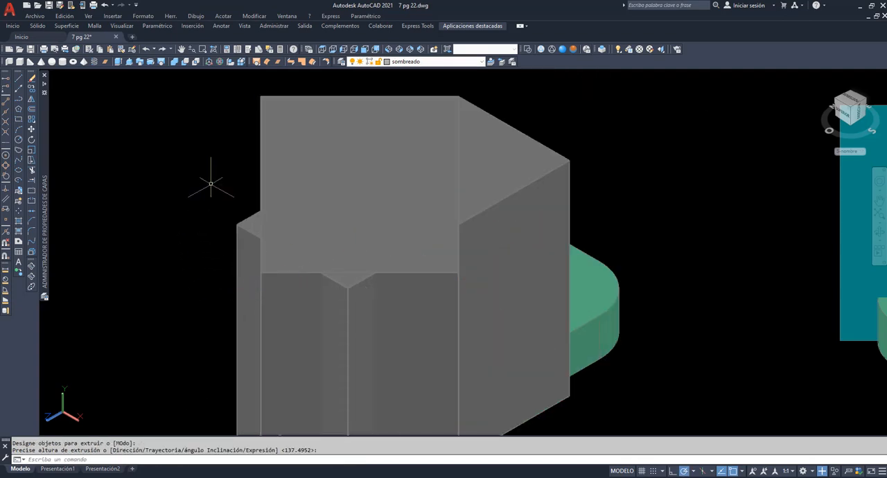
Subtract the two extruded solids from the plate to cut it open along both cutting planes
left_click(32, 270)
left_click_drag(124, 248, 201, 317)
left_click_drag(264, 194, 246, 72)
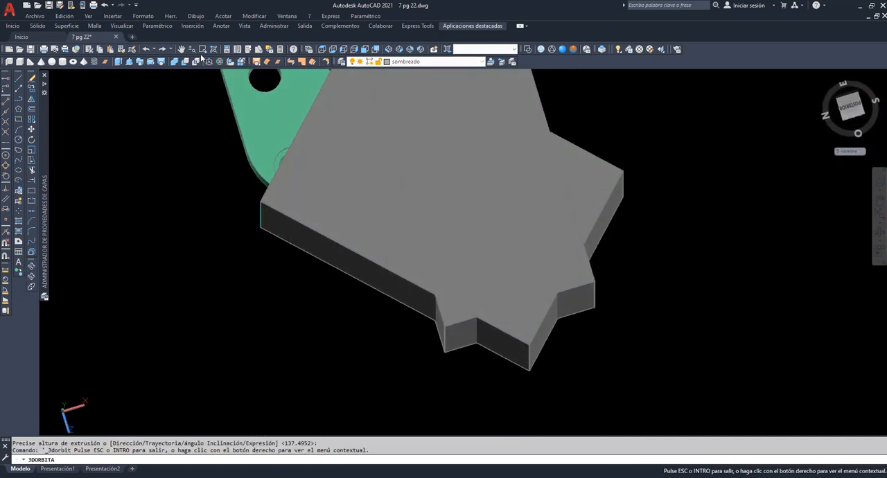
left_click(181, 49)
left_click_drag(410, 115, 418, 260)
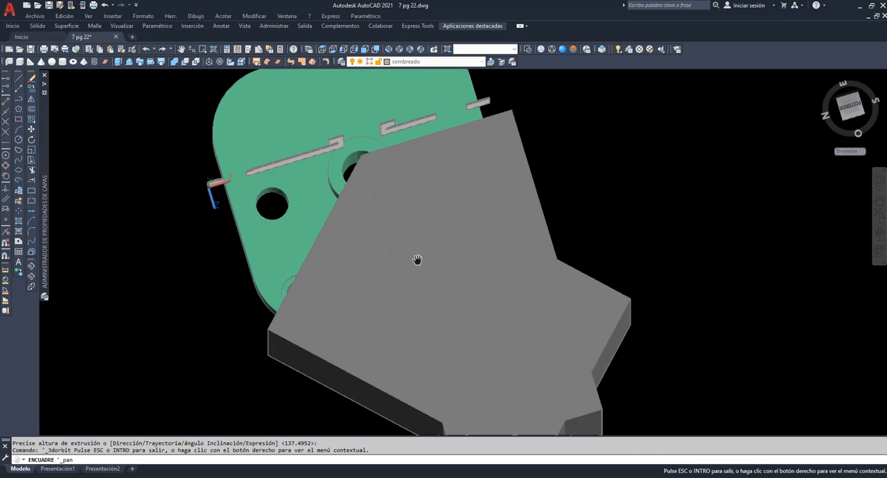
left_click_drag(366, 293, 356, 277)
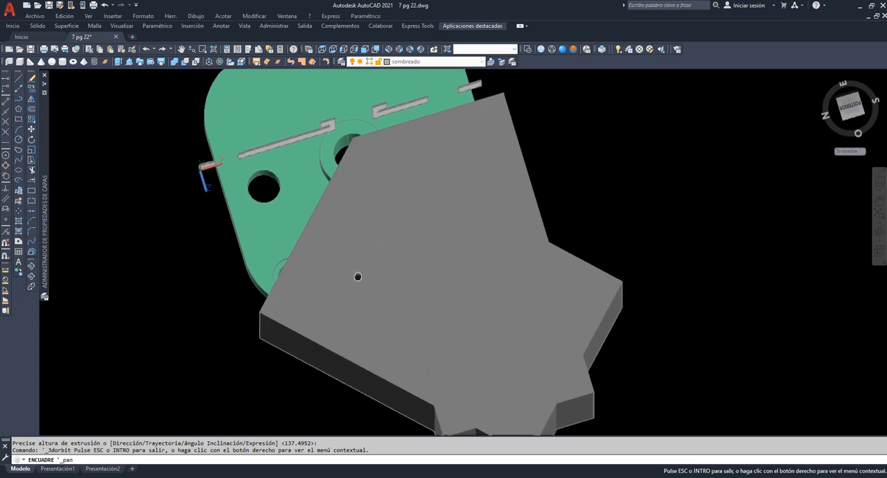
left_click(31, 267)
left_click_drag(138, 295, 131, 254)
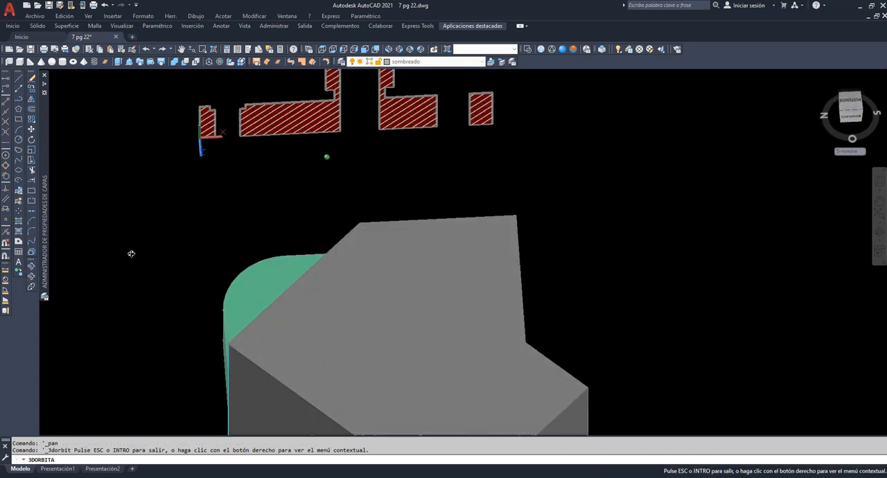
right_click(125, 151)
left_click(136, 157)
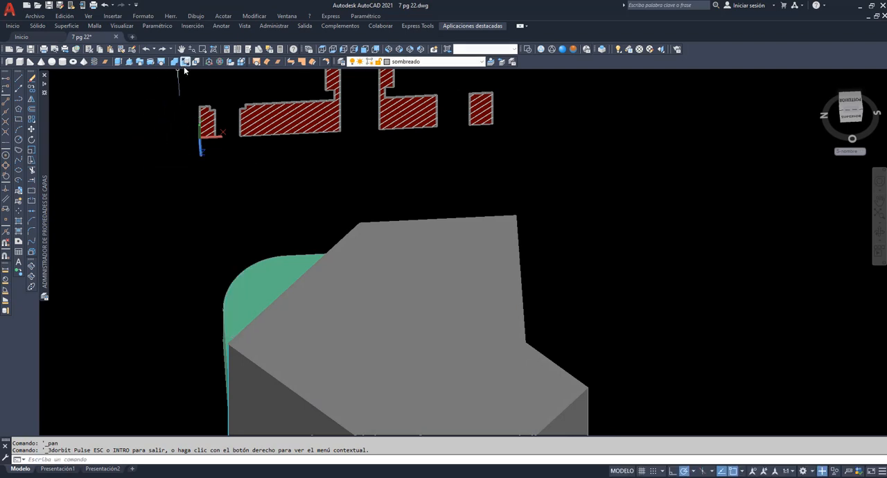
left_click(185, 62)
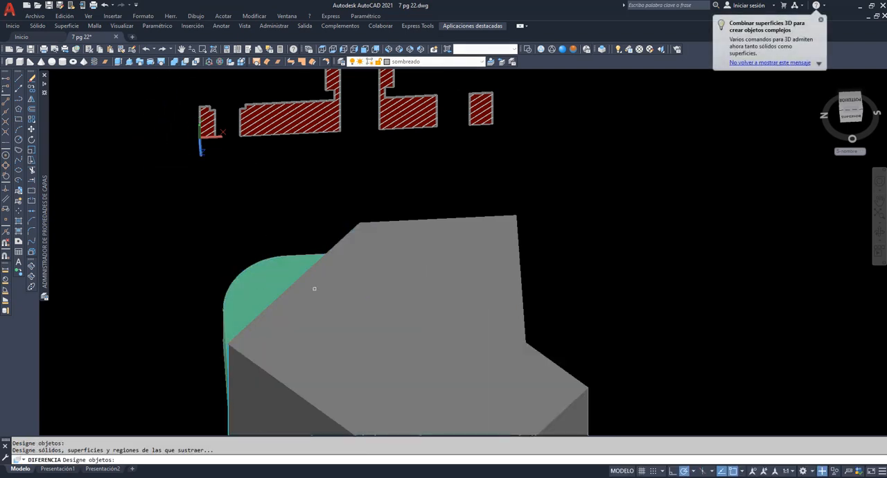
left_click(566, 384)
key("Return")
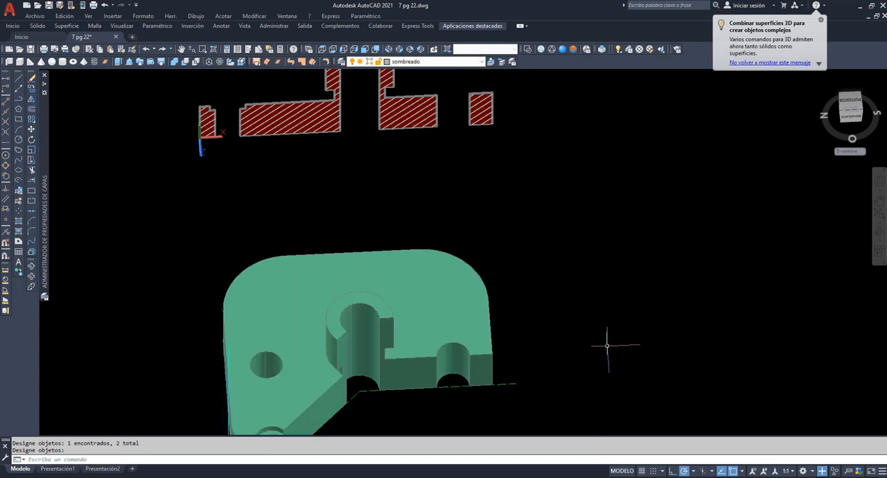
Examine the cut-open plate from the front and slightly above, checking the two cut faces and the sectioned holes
left_click(32, 268)
left_click_drag(235, 329, 196, 93)
left_click(181, 48)
left_click_drag(406, 341, 429, 125)
left_click_drag(408, 282, 382, 235)
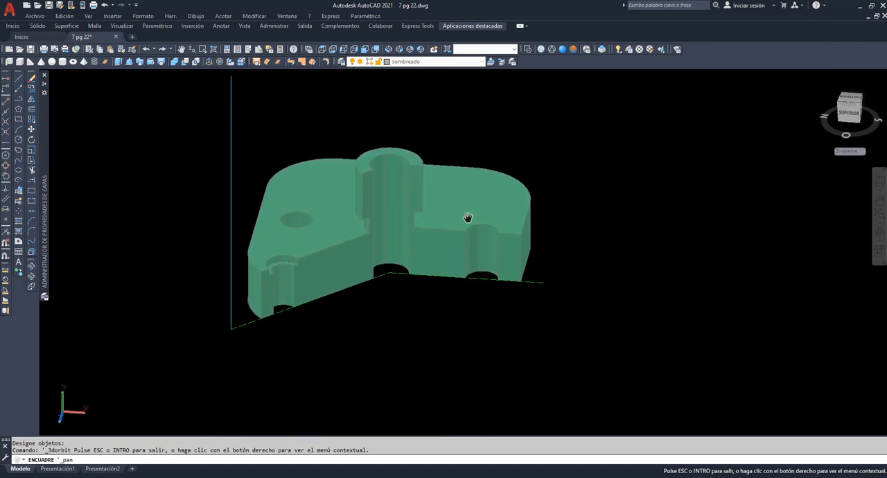
mouse_move(361, 275)
left_mouse_down()
mouse_move(343, 254)
mouse_move(357, 287)
left_mouse_up()
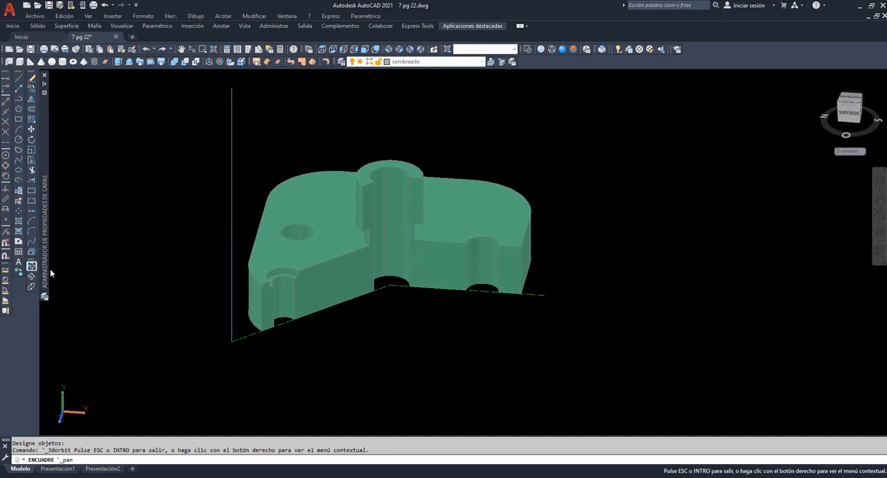
key("Escape")
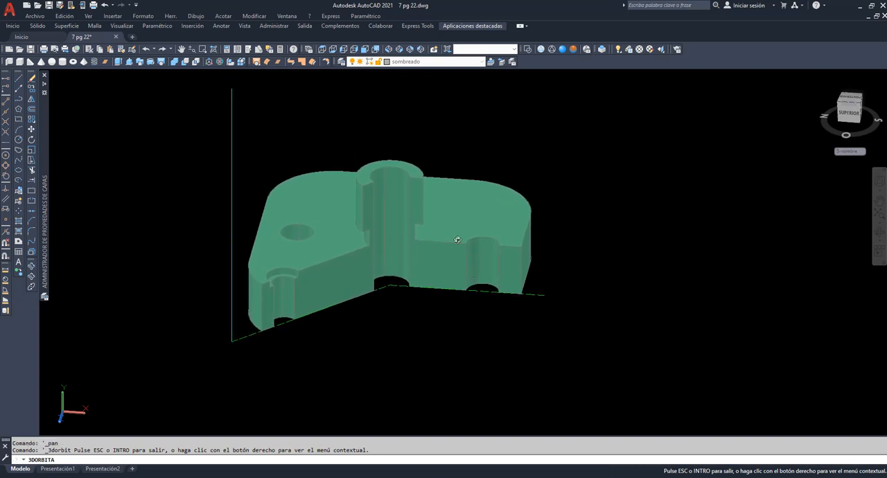
left_click_drag(416, 231, 414, 211)
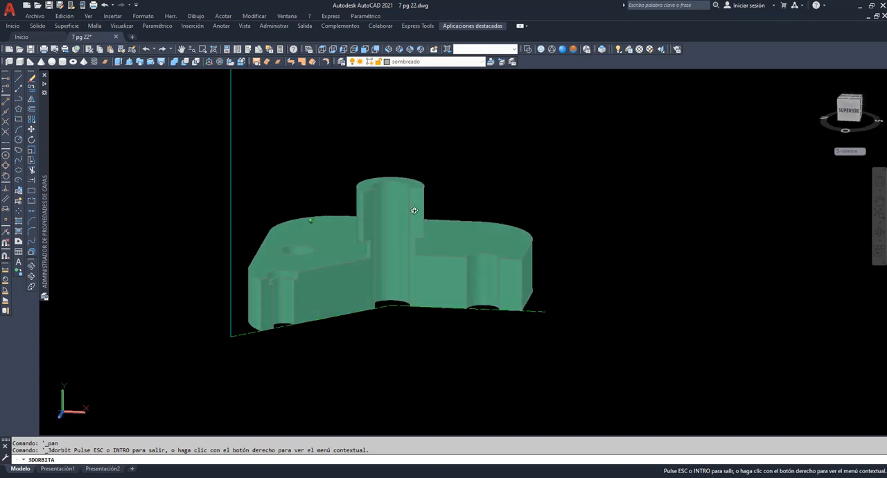
right_click(462, 142)
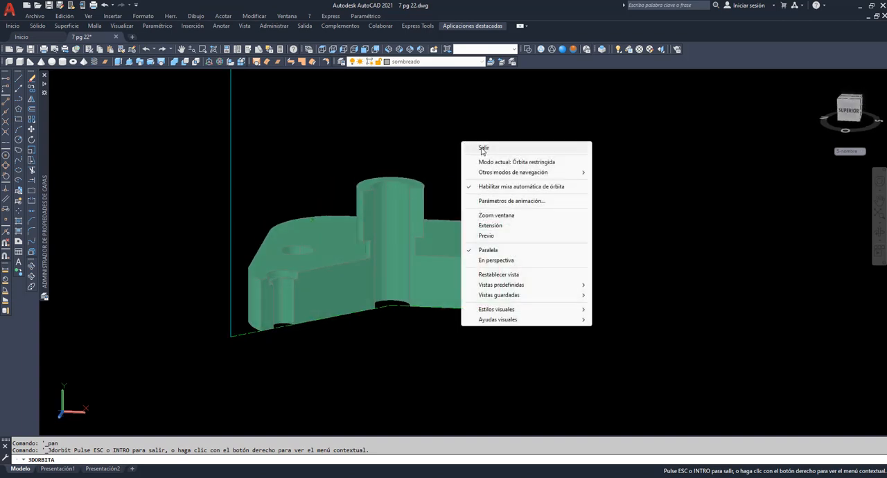
left_click(471, 148)
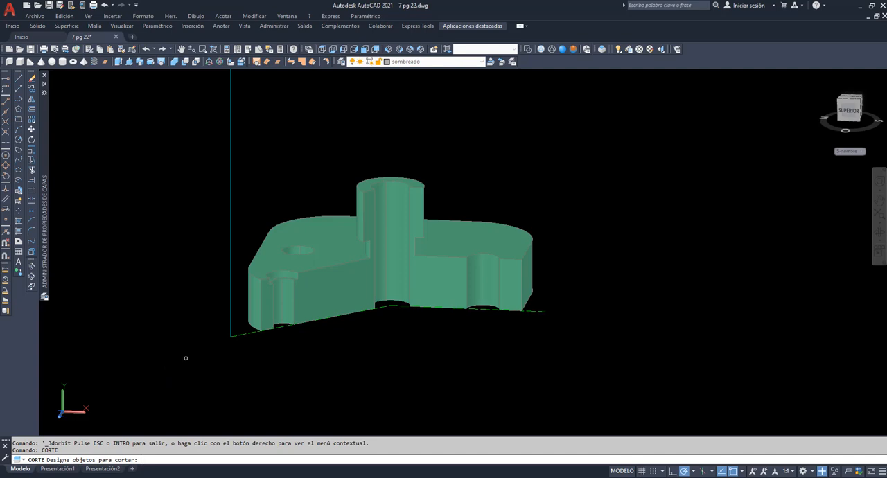
Slice the cut-open plate along a YZ plane through the point where the two cutting planes meet, keeping both sides
left_click(328, 305)
key("Return")
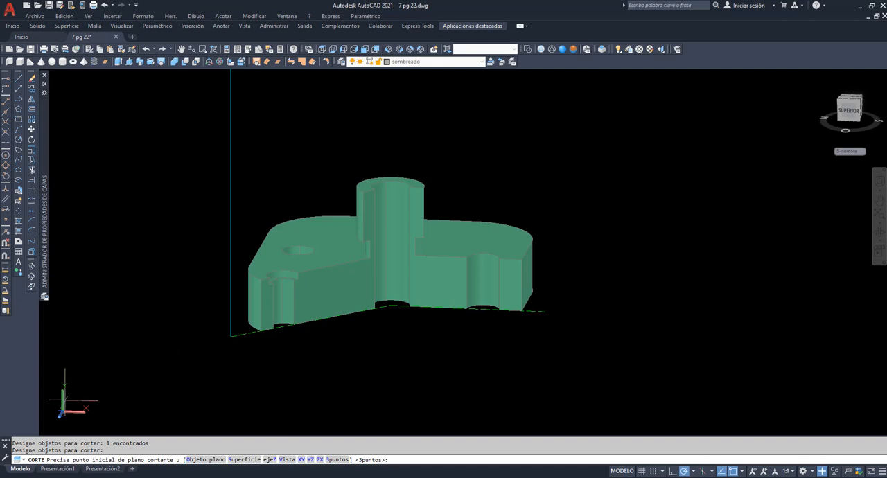
left_click(309, 460)
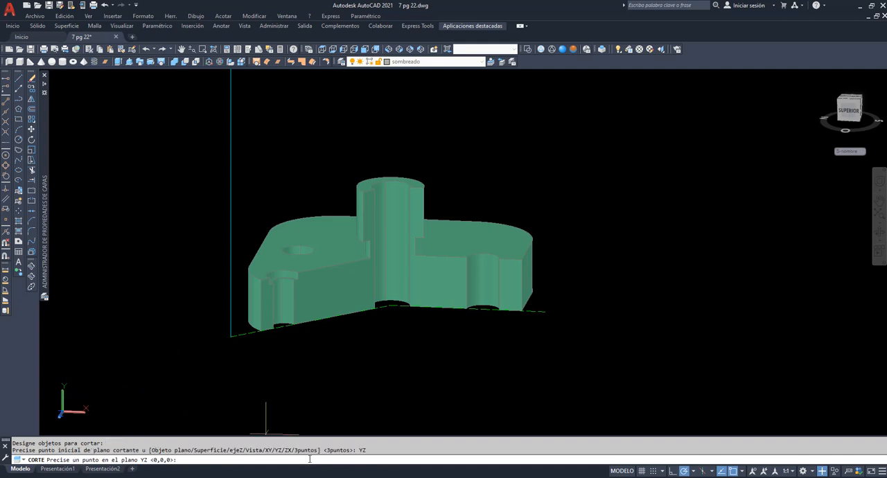
left_click(391, 305)
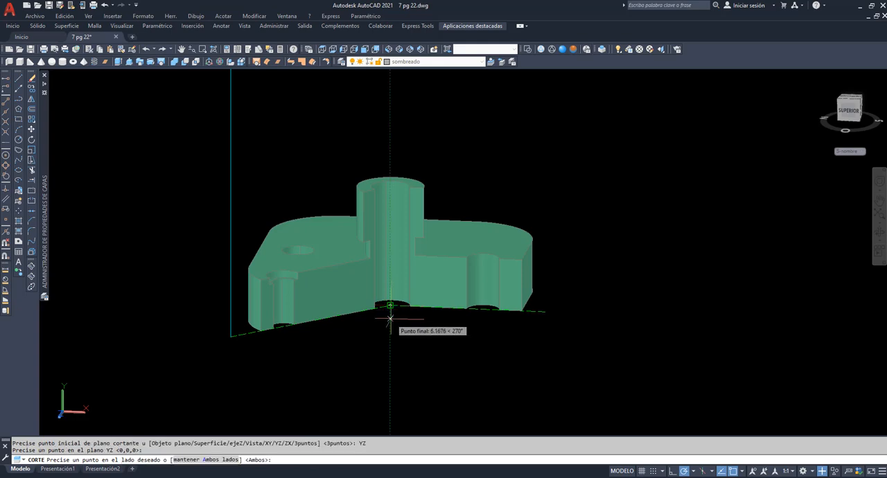
key("Return")
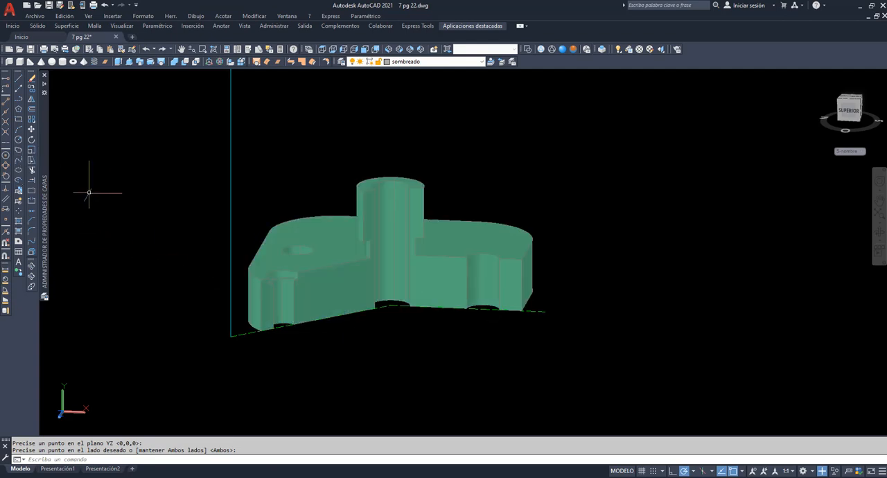
Set the world coordinate system and rotate the counterbored-hole half of the plate by -45° about the meeting point of the cutting planes
type("p")
key("Return")
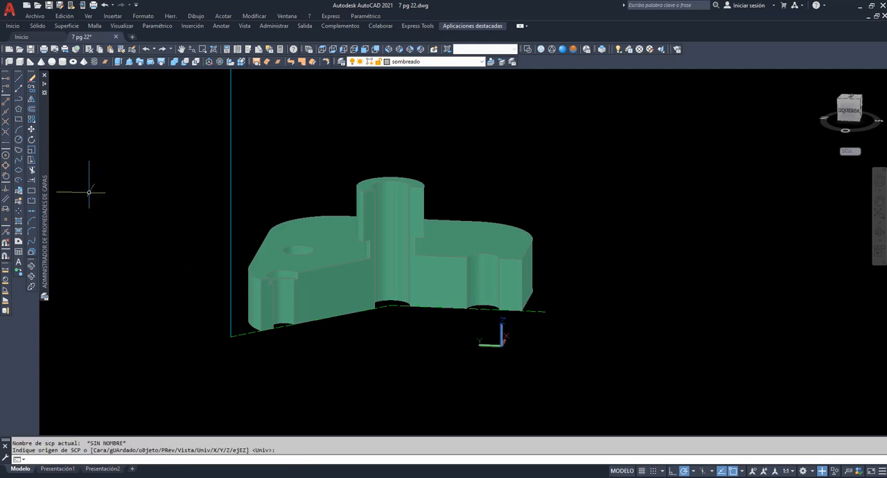
left_click(31, 140)
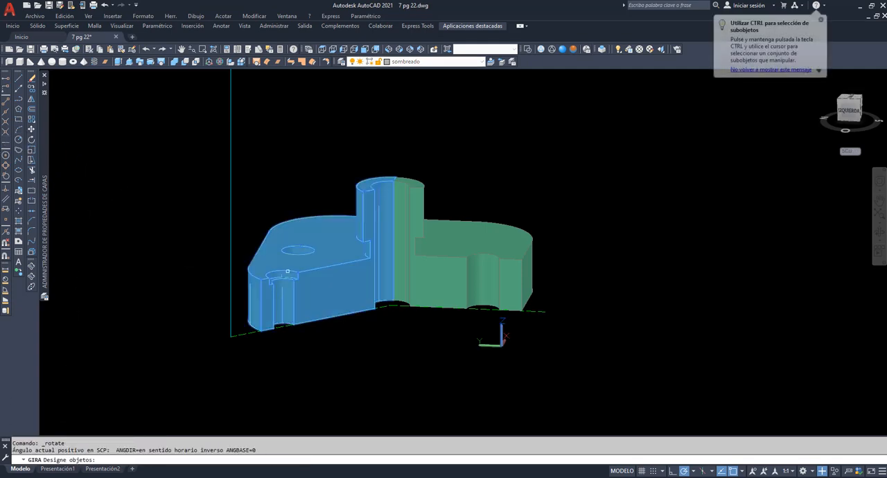
left_click(333, 277)
key("Return")
left_click(390, 305)
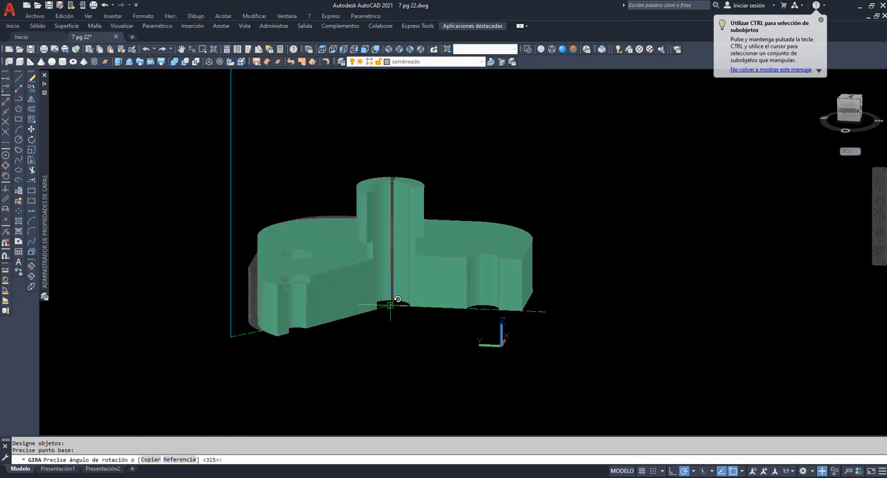
type("-45")
key("Return")
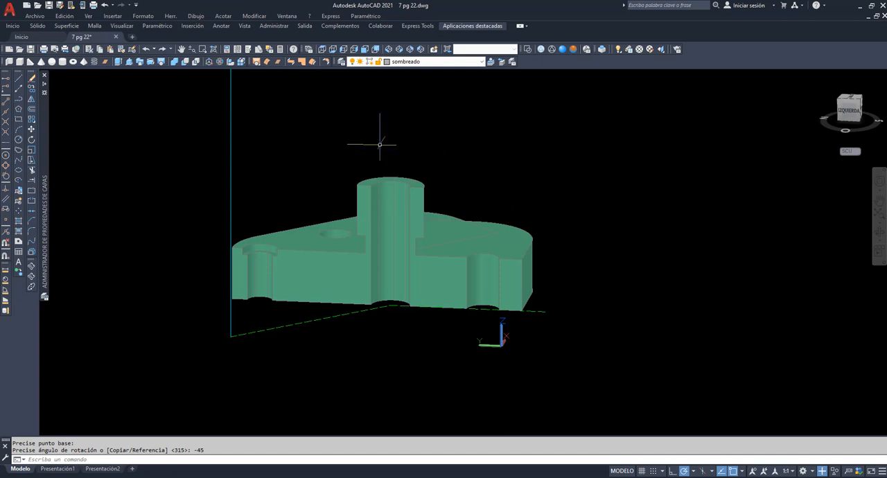
Unite the rotated half and the fixed half of the plate into one solid
left_click(175, 62)
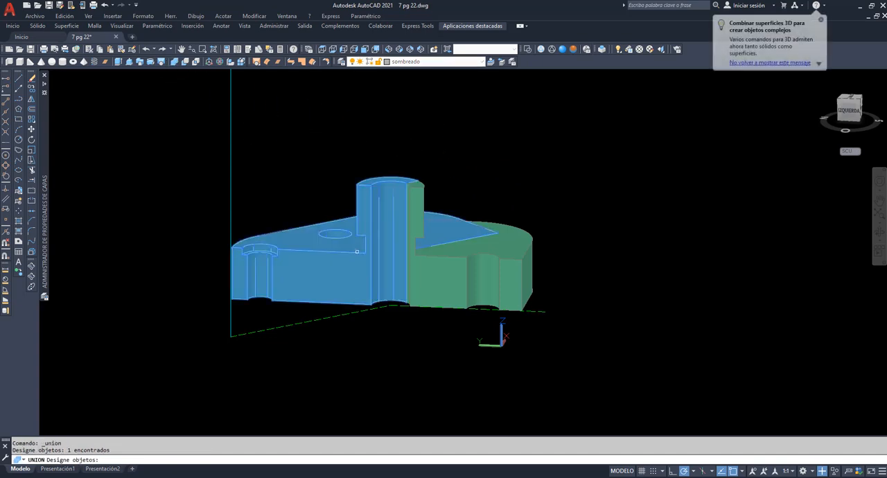
left_click(319, 264)
left_click(432, 267)
key("Return")
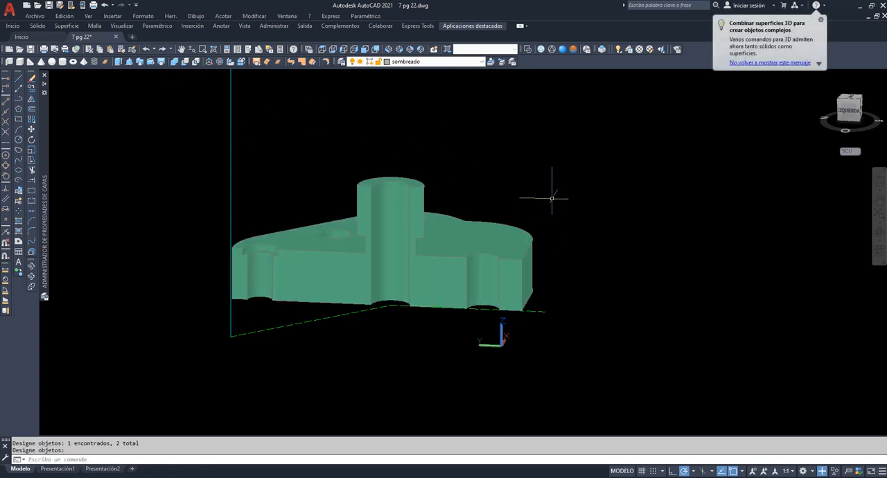
Switch to the left view and move the red hatched section straight down to just above the cut plate
left_click(345, 50)
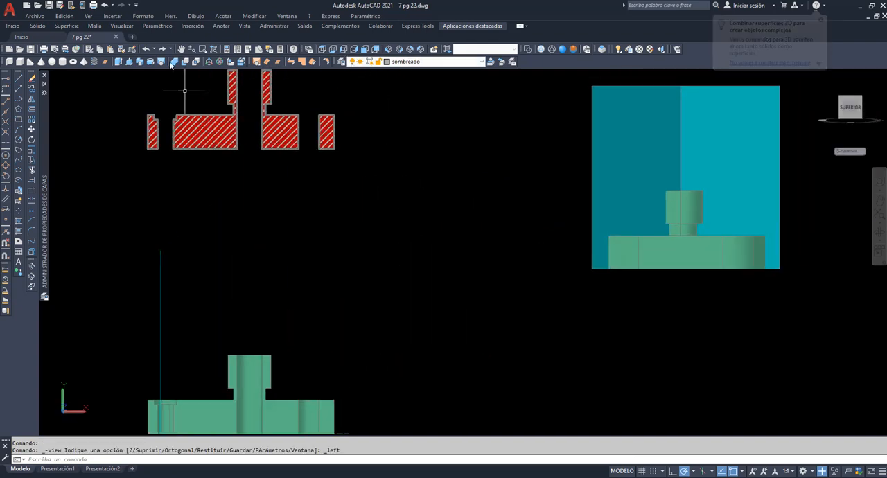
left_click(31, 130)
left_click(384, 187)
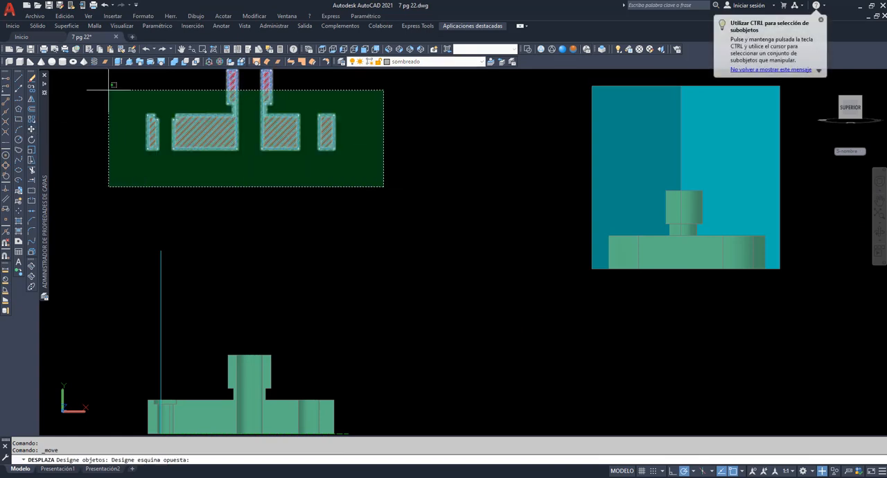
left_click(128, 111)
key("Return")
left_click(126, 120)
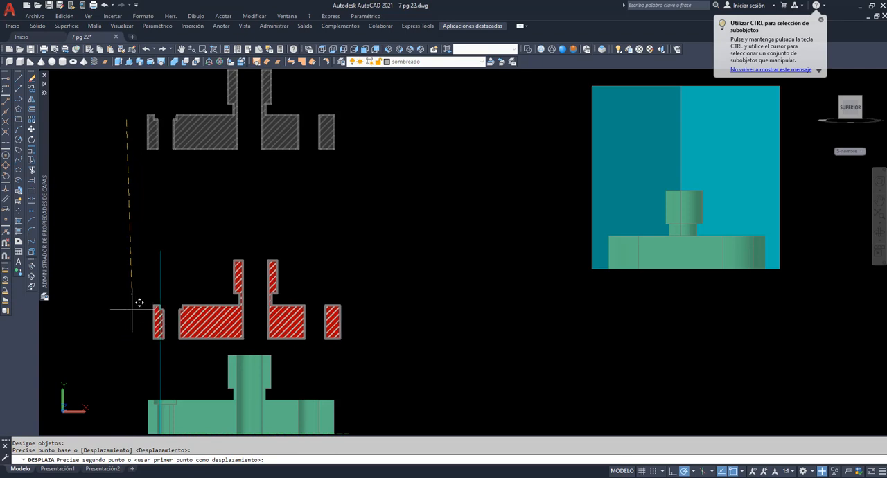
left_click(132, 307)
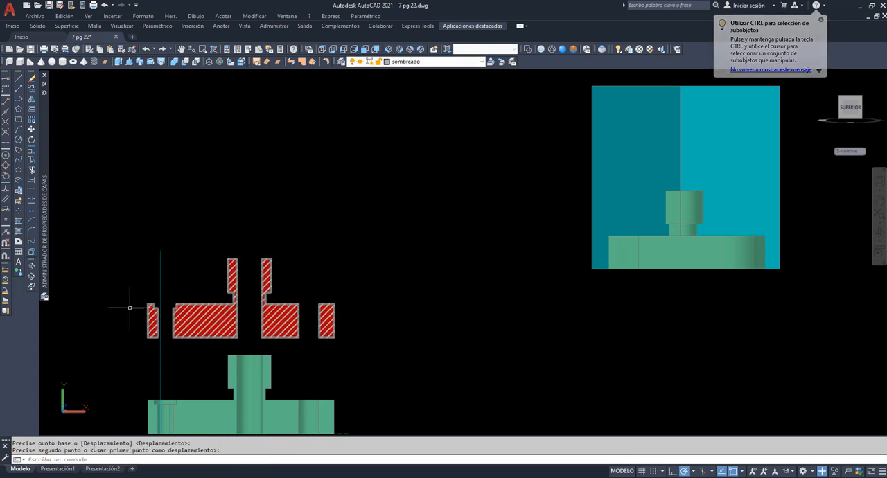
Erase the leftover vertical line crossing the counterbored hole of the cut plate
left_click(181, 49)
mouse_move(258, 405)
left_mouse_down()
mouse_move(314, 291)
mouse_move(377, 232)
left_mouse_up()
scroll(378, 232, "up", 6)
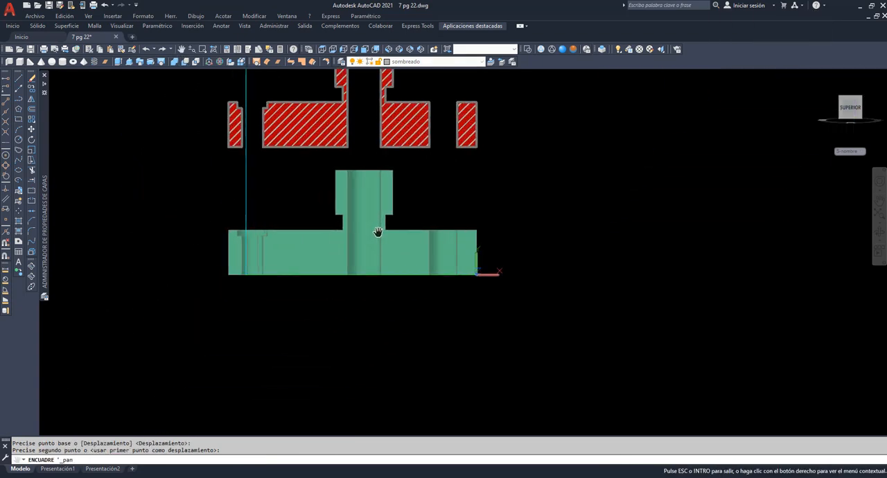
right_click(194, 166)
left_click(208, 174)
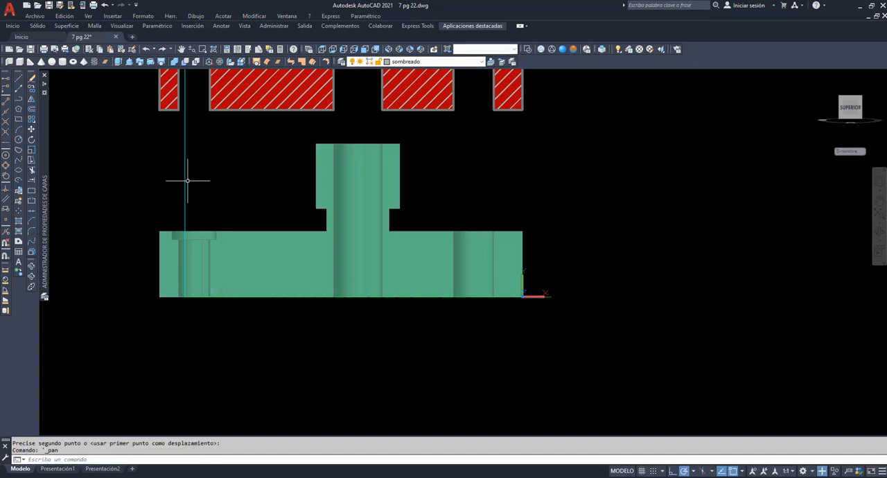
key("Delete")
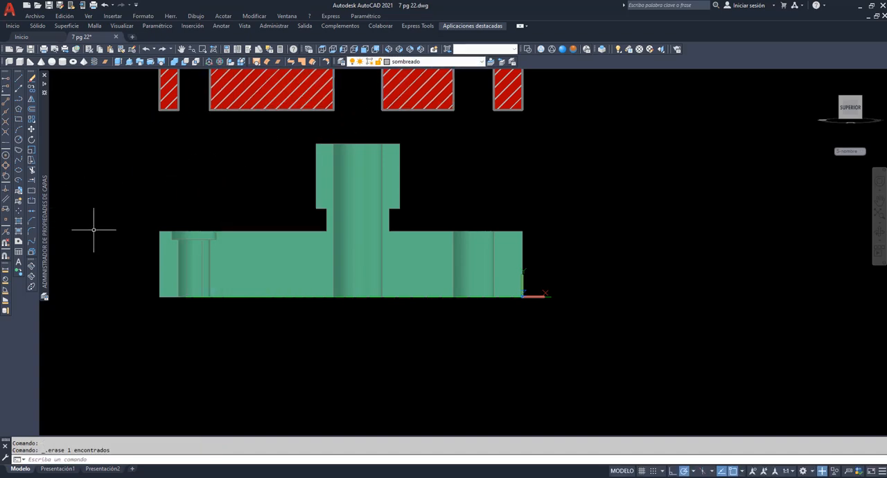
Move the coordinate system origin to the lower corner of the cut plate on the counterbored-hole side, keeping the axis directions
type("scp")
key("Return")
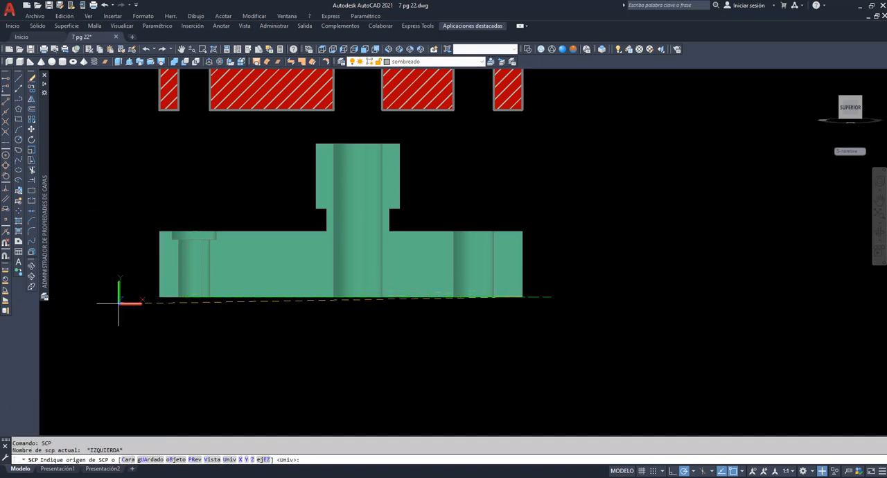
left_click(159, 297)
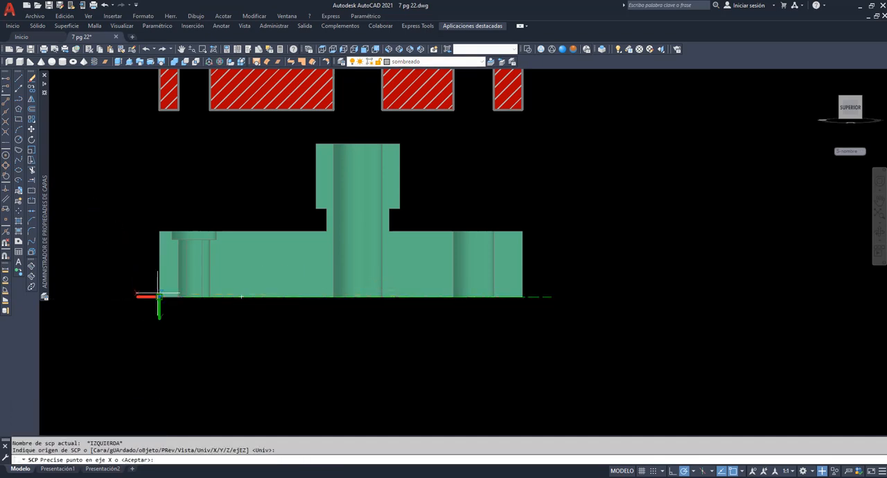
key("Return")
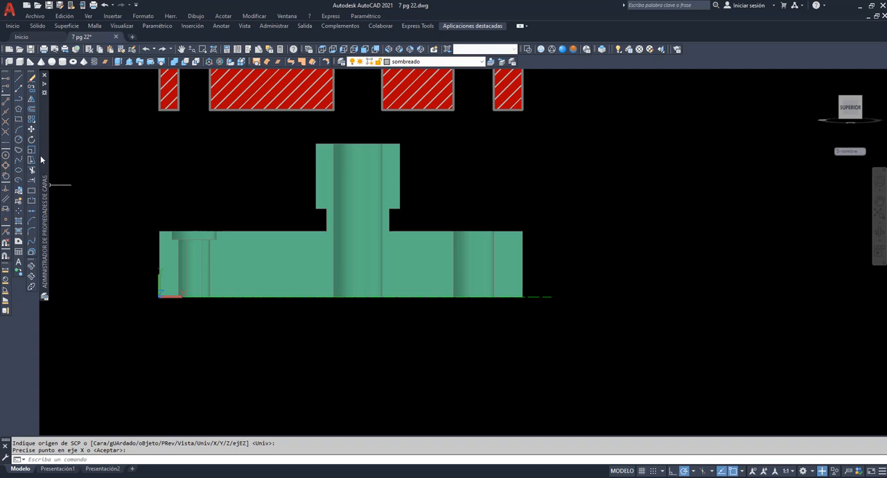
Hatch all solid areas of the plate's cut face with the ANSI31 pattern at scale 1, leaving the holes unhatched
left_click(19, 221)
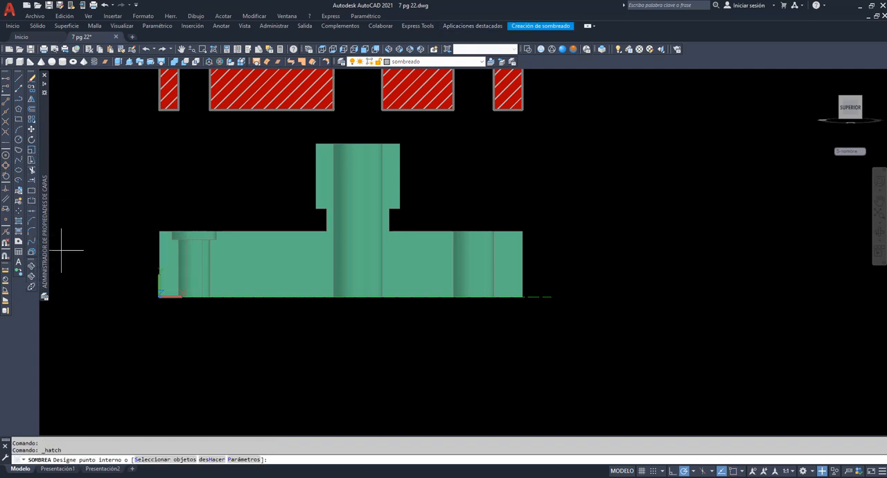
left_click(244, 460)
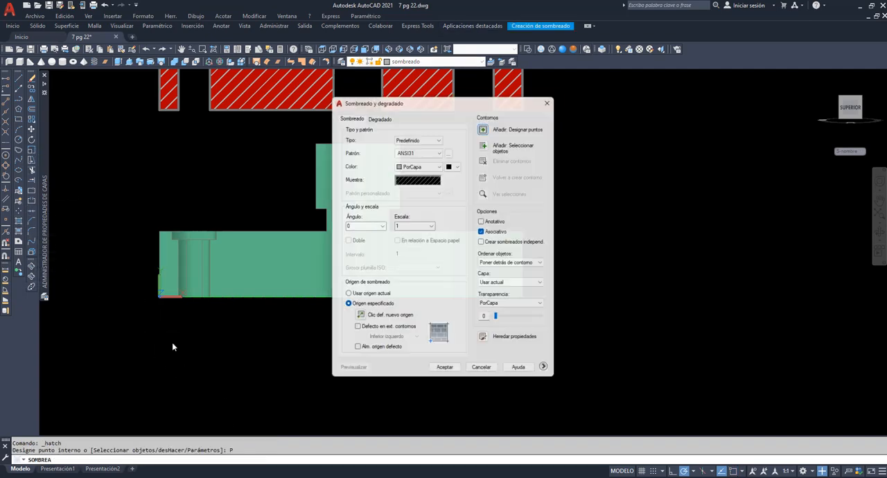
left_click(488, 125)
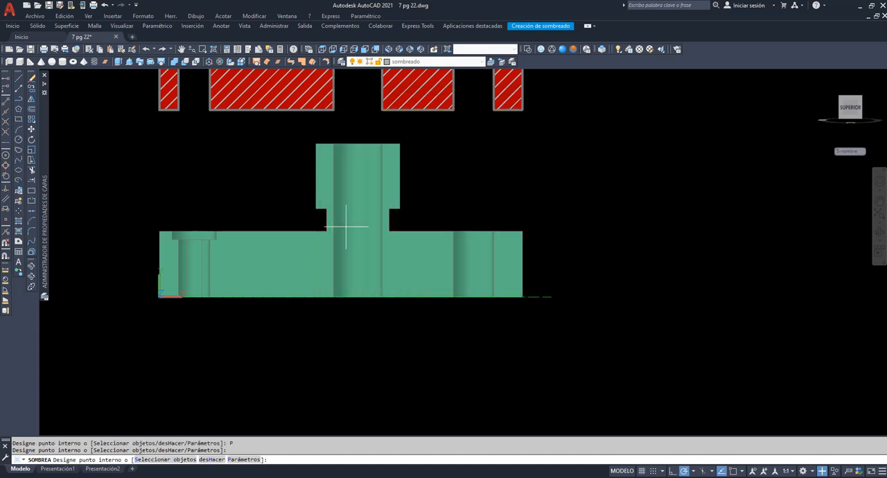
left_click(261, 271)
left_click(175, 260)
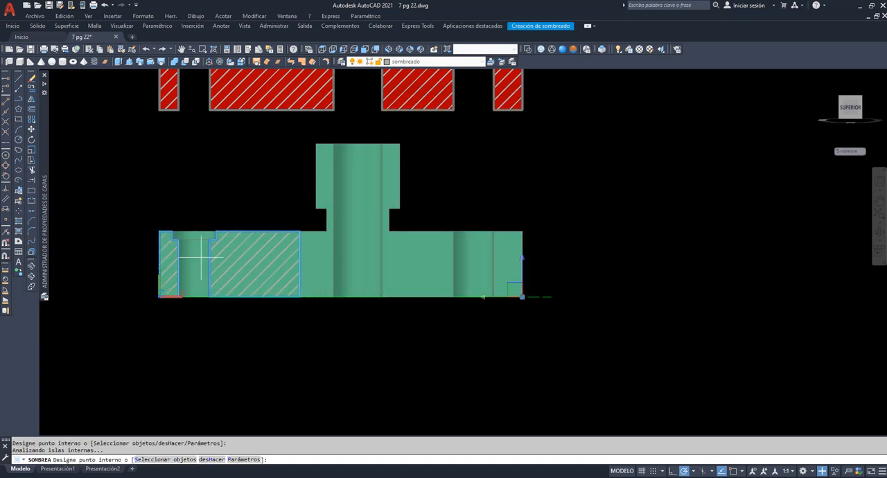
left_click(326, 192)
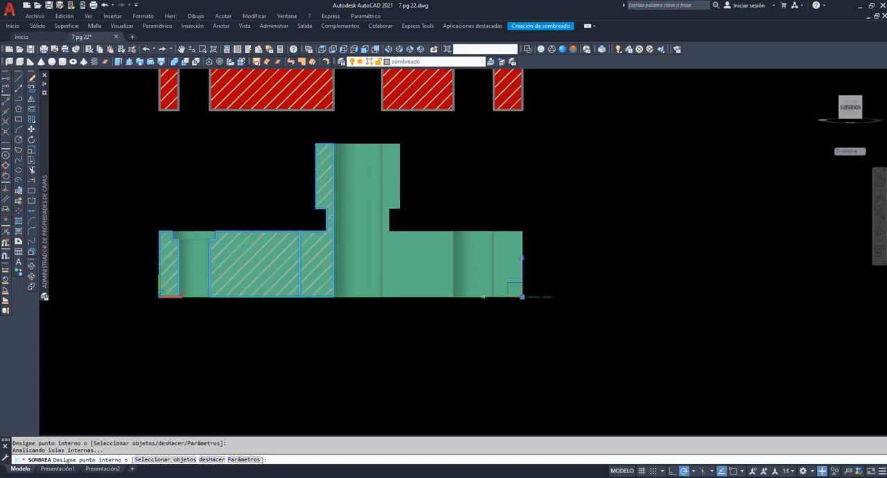
left_click(401, 248)
left_click(446, 272)
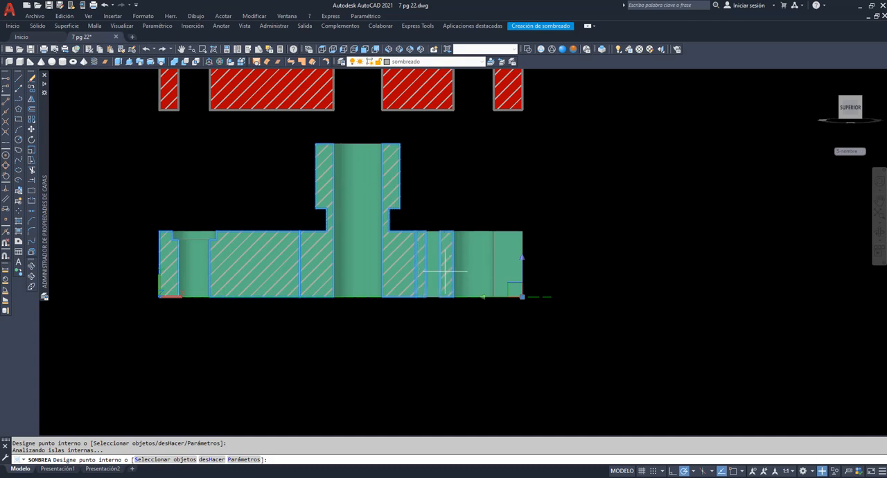
left_click(499, 280)
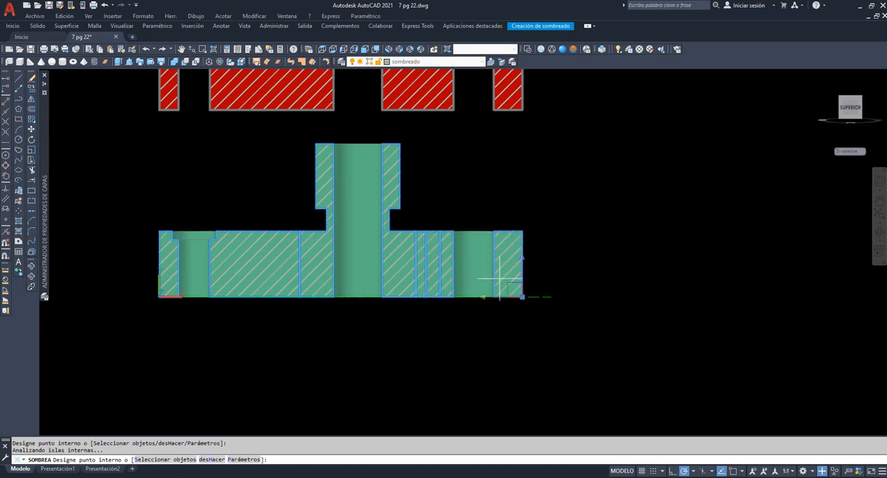
left_click(516, 292)
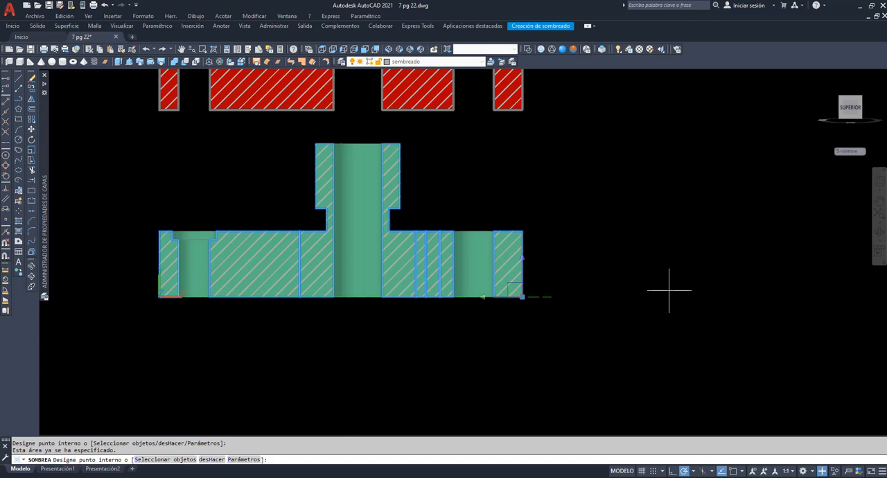
key("Return")
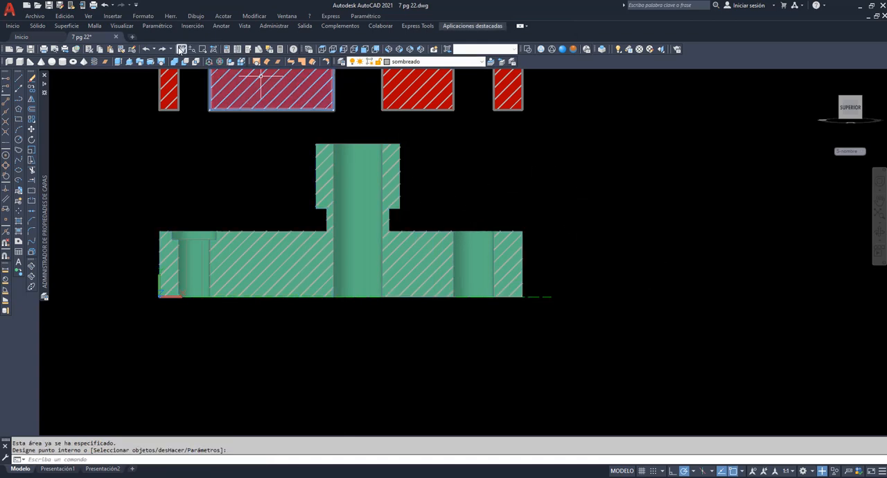
Display the red section and the cut plate in the Hidden visual style
left_click(181, 49)
left_click_drag(257, 167, 283, 244)
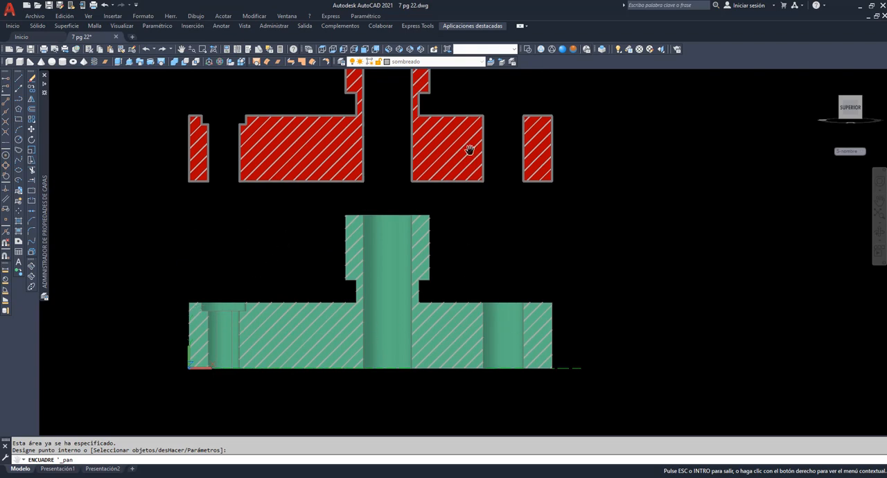
left_click_drag(392, 184, 393, 239)
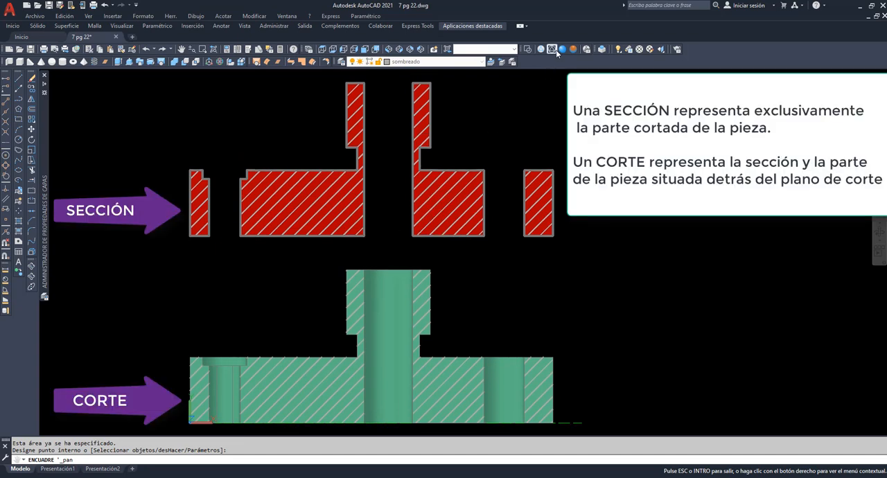
left_click(552, 49)
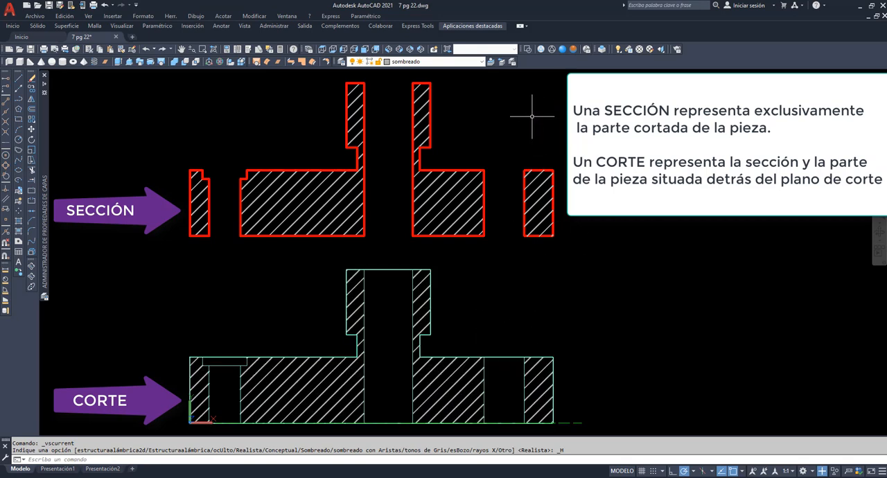
On the aux layer, draw horizontal lines across the red section's counterbored hole at its top edge, counterbore step and bottom edge
left_click(471, 62)
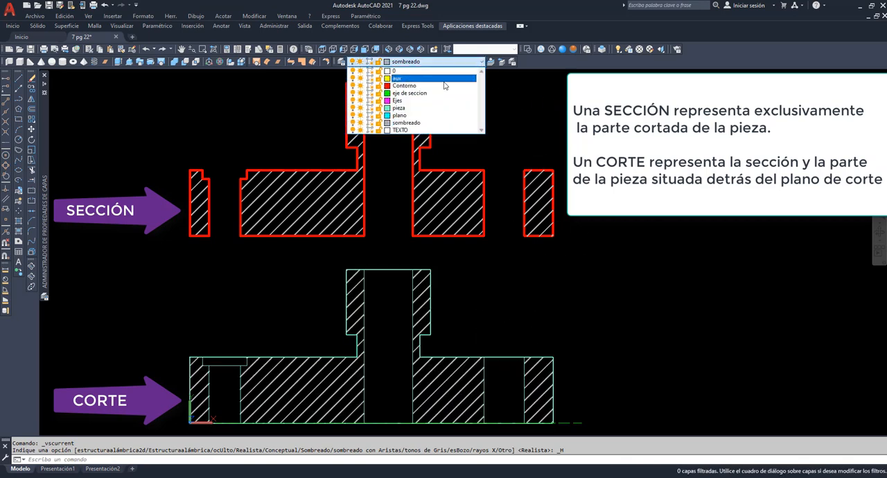
left_click(416, 78)
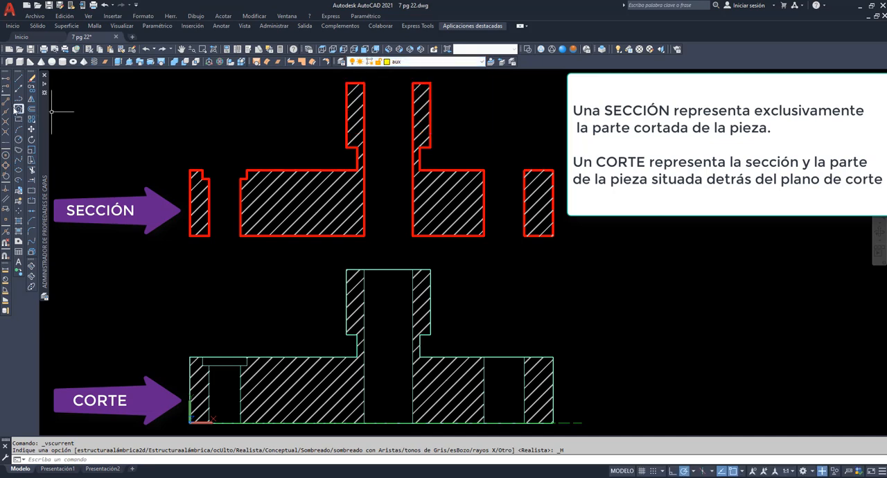
left_click(17, 78)
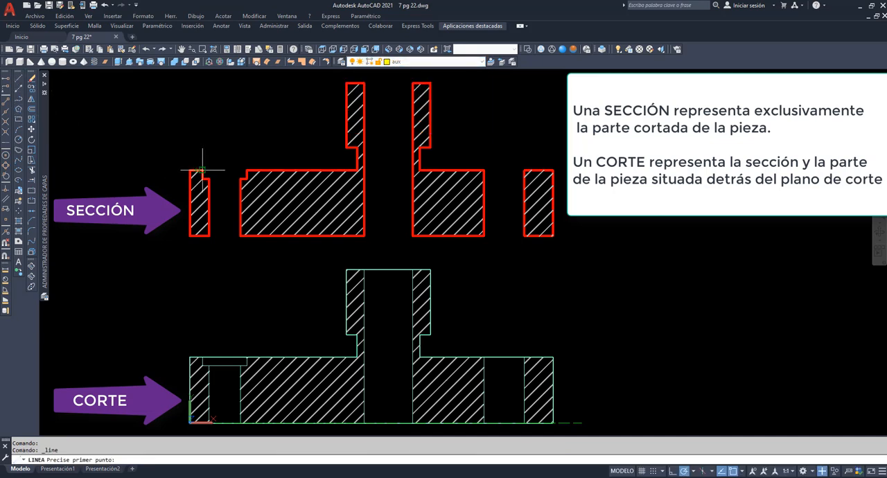
left_click(201, 169)
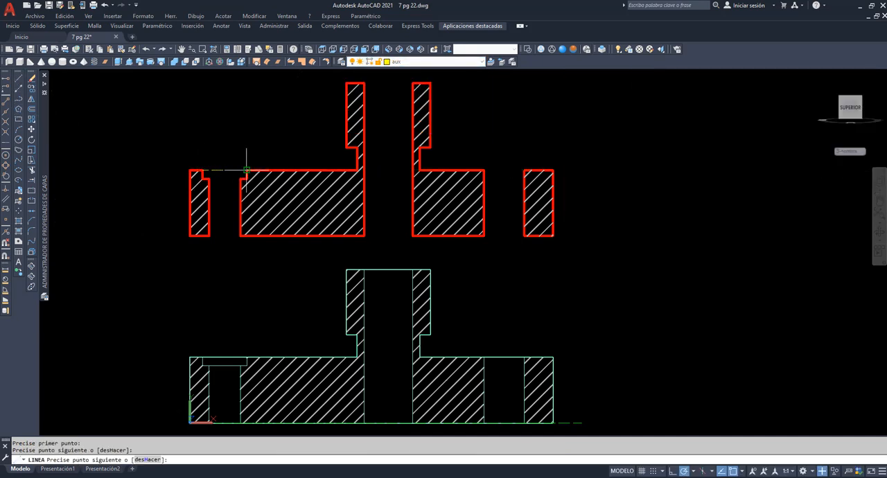
key("Return")
key("Return")
left_click(209, 179)
left_click(240, 179)
key("Return")
key("Return")
left_click(209, 236)
left_click(240, 235)
key("Return")
key("Return")
Draw horizontal lines closing the lower openings of the central bore and the plain hole in the red section
left_click(363, 235)
left_click(412, 236)
key("Return")
key("Return")
left_click(483, 235)
left_click(524, 236)
key("Return")
key("Return")
Draw horizontal lines closing the upper openings of the plain hole and the central bore in the red section
left_click(484, 169)
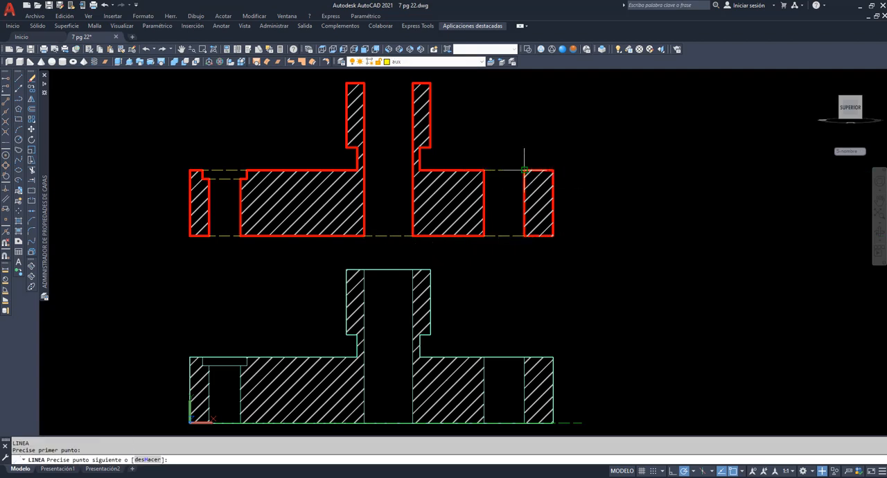
left_click(524, 169)
key("Return")
key("Return")
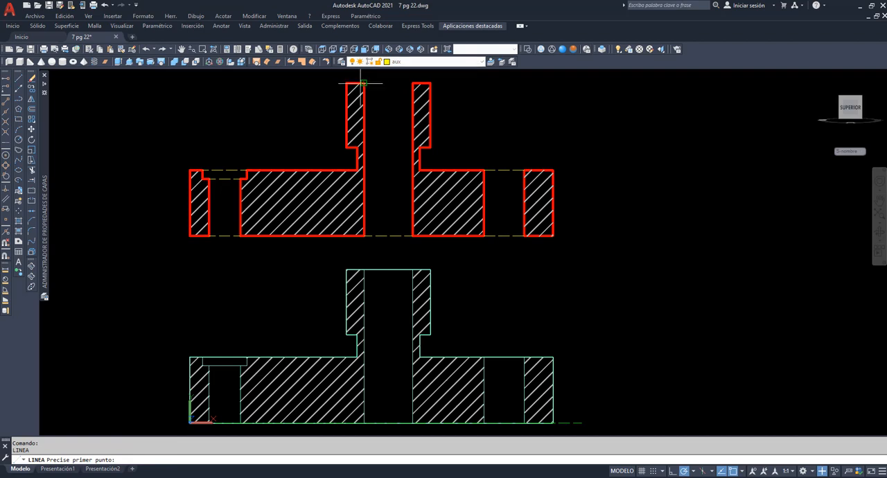
left_click(362, 83)
left_click(413, 83)
key("Return")
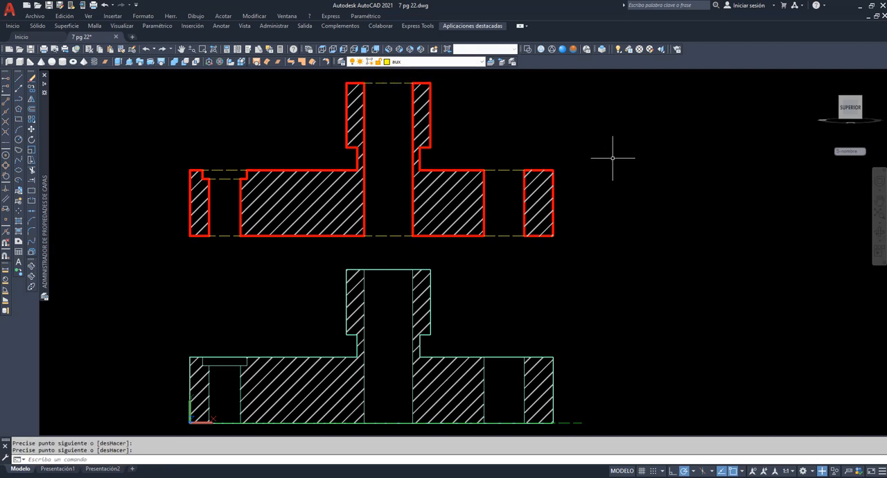
Examine the completed section and the hatched cut plate in 3D, along with the uncut plate and its cutting planes
left_click(879, 232)
left_click_drag(600, 224, 611, 269)
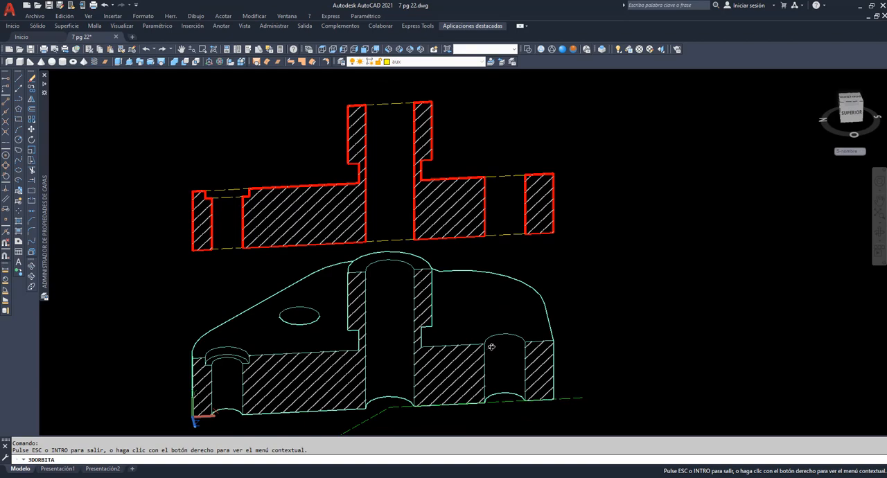
left_click_drag(492, 346, 484, 323)
scroll(588, 203, "down", 3)
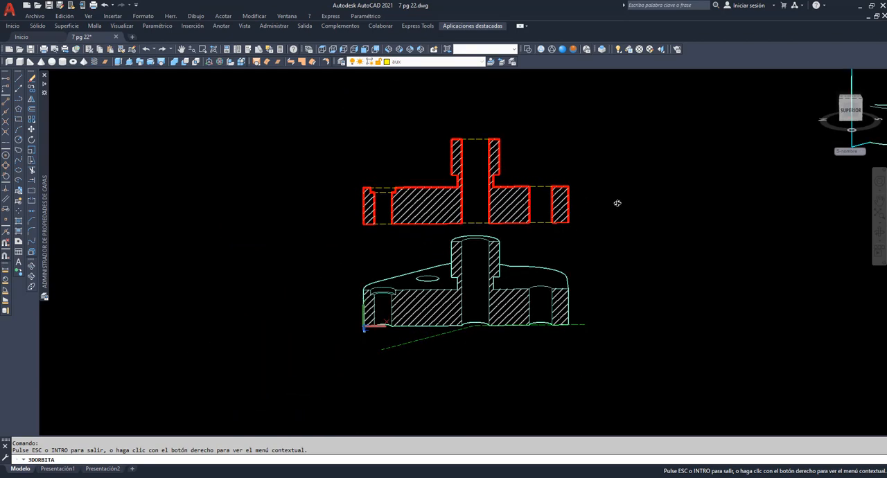
left_click_drag(618, 203, 455, 150)
left_click(182, 49)
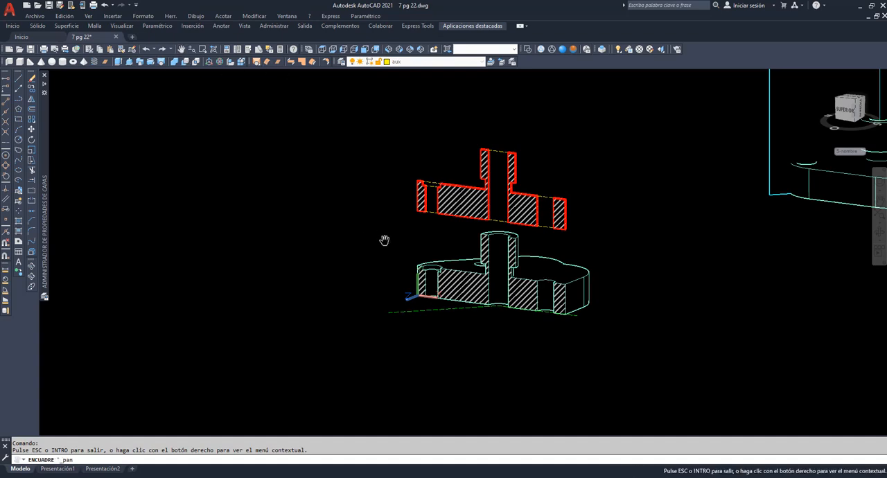
mouse_move(384, 240)
left_mouse_down()
mouse_move(91, 263)
mouse_move(69, 289)
left_mouse_up()
right_click(310, 157)
left_click(331, 161)
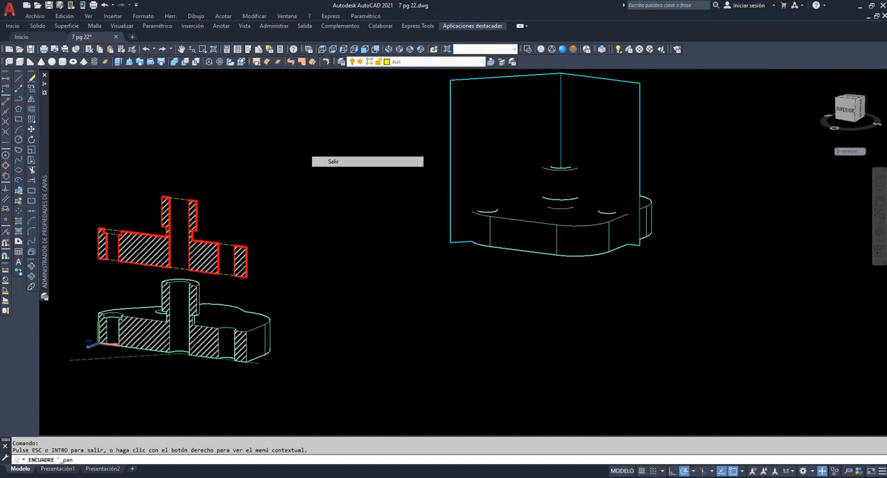
Set the visual style to 2D Wireframe and erase the two cutting planes crossing the uncut plate
left_click(540, 48)
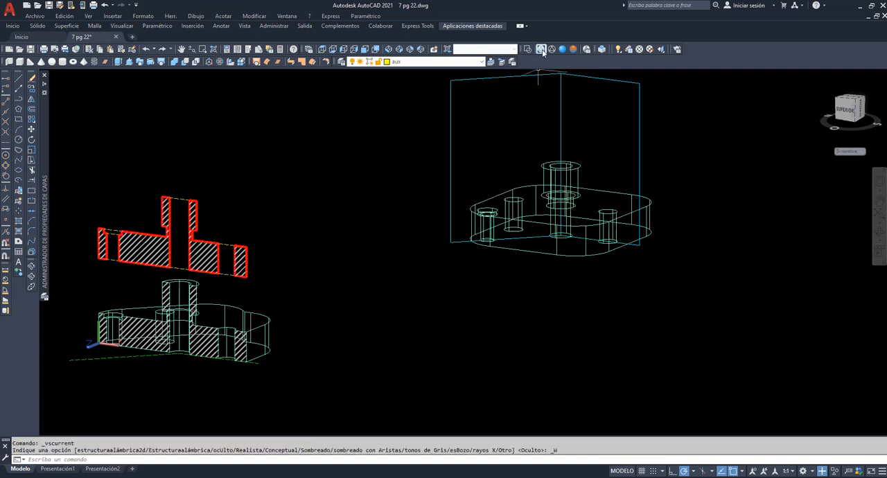
left_click(663, 142)
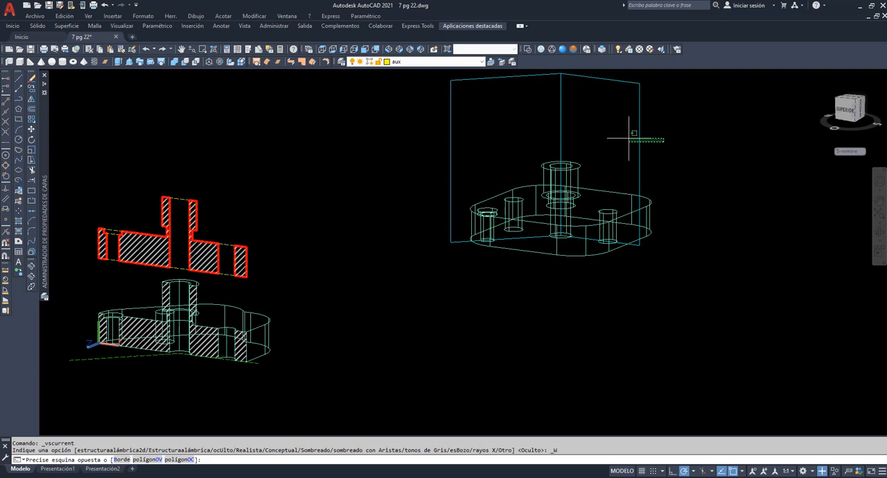
left_click(422, 111)
key("Delete")
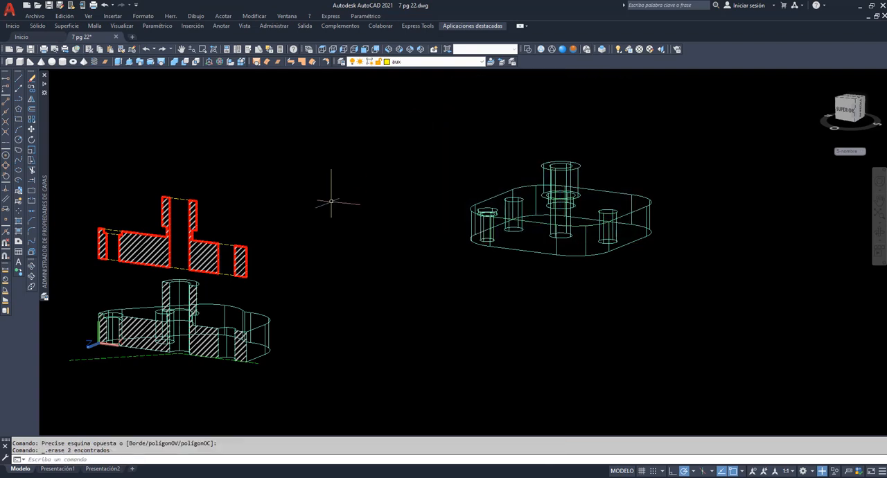
Move the uncut plate to layer 0
left_click(693, 280)
left_click(425, 139)
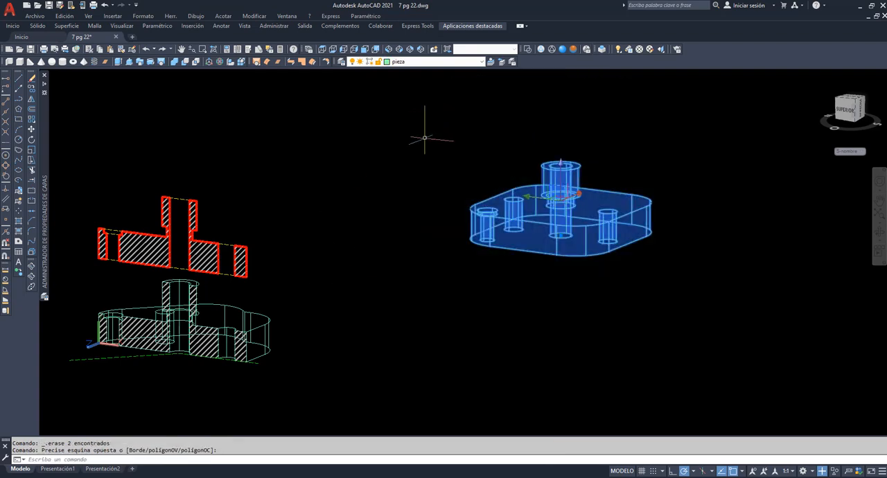
left_click(482, 62)
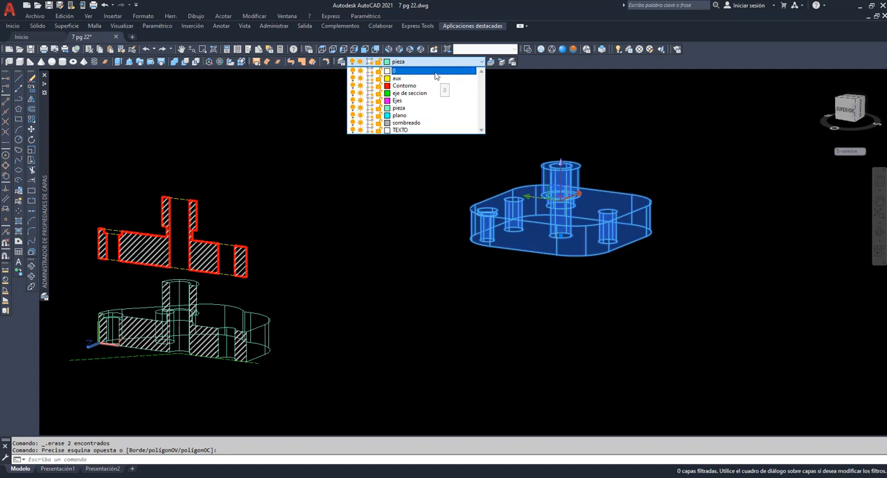
left_click(436, 71)
Turn off the sombreado, pieza and Contorno layers and deselect the plate
left_click(483, 64)
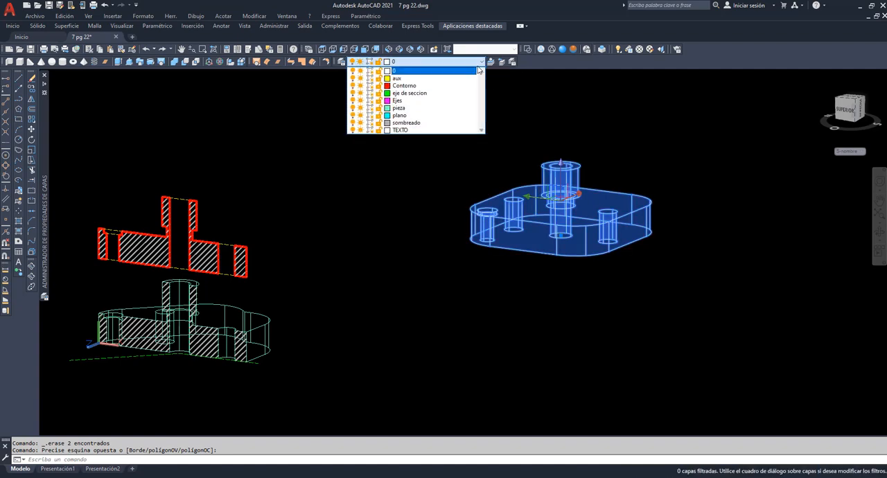
left_click(352, 123)
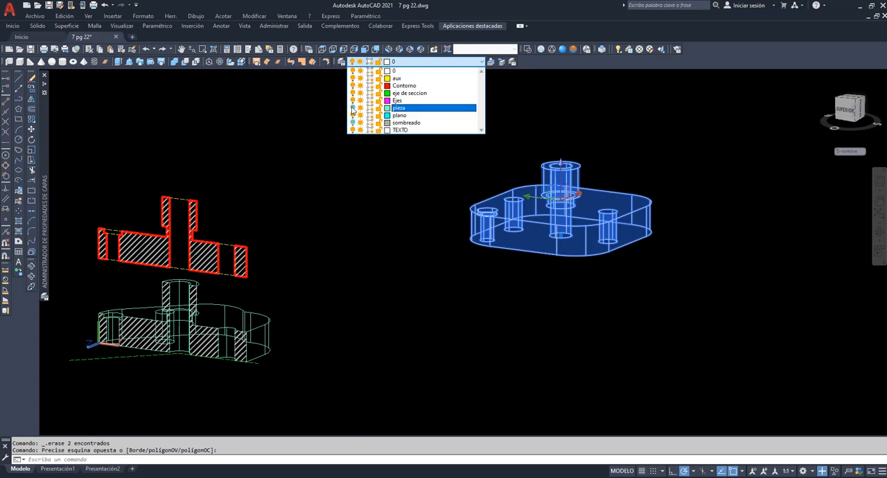
left_click(353, 87)
left_click(334, 164)
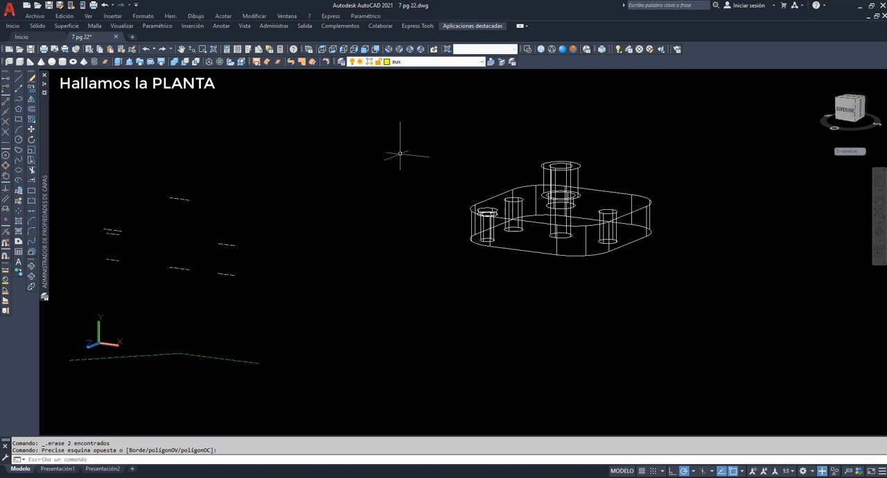
Flatten the geometry in the top view with GEOPLANA as a new block, inserted with the default scale 1 and rotation 0
left_click(322, 49)
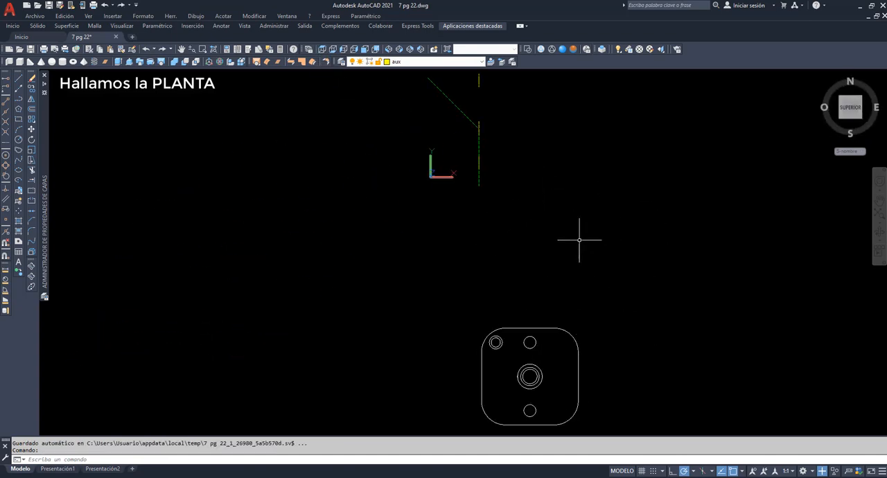
type("ge")
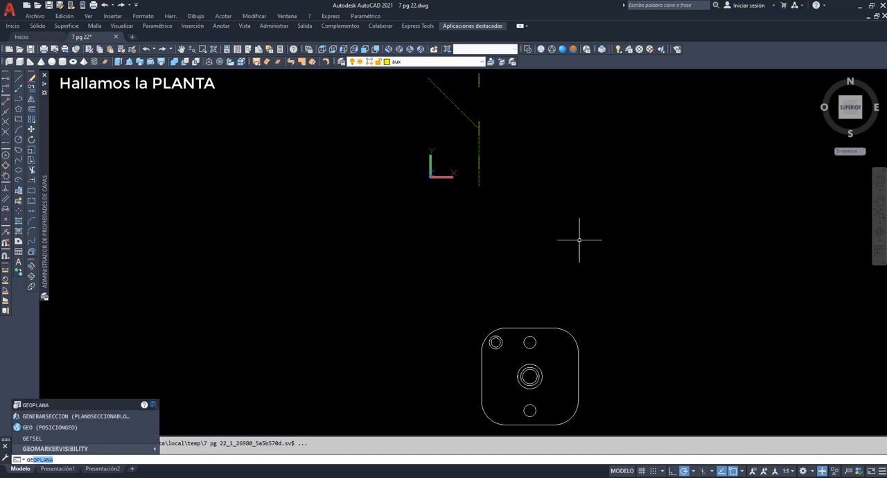
key("Return")
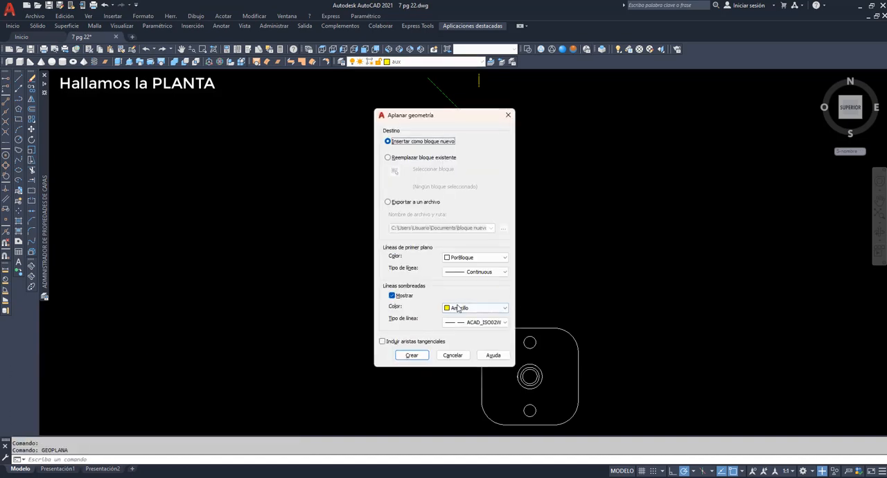
left_click(412, 356)
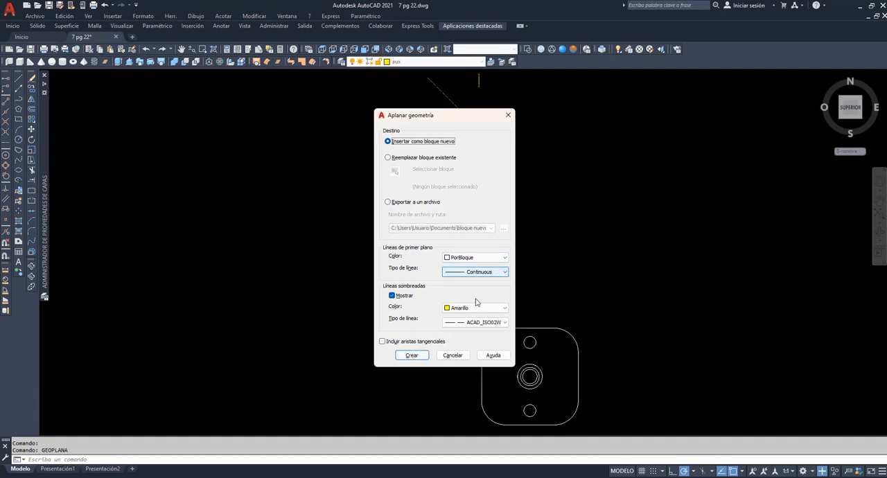
left_click(412, 355)
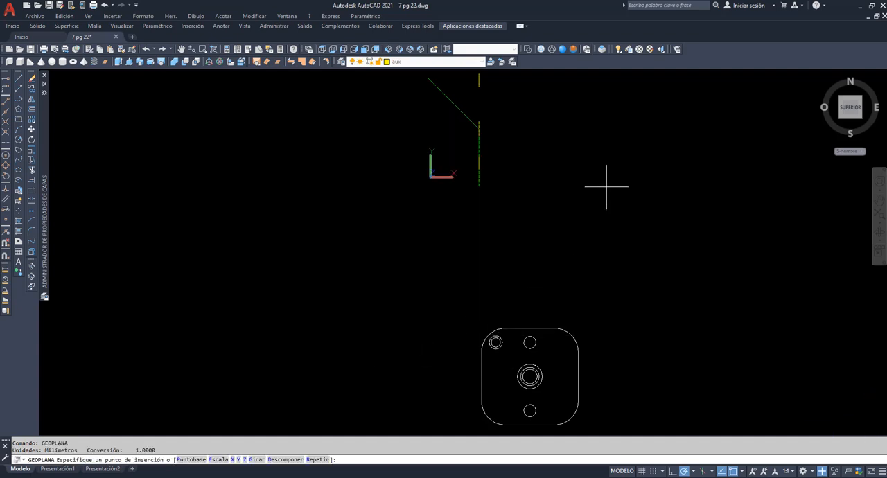
left_click(93, 108)
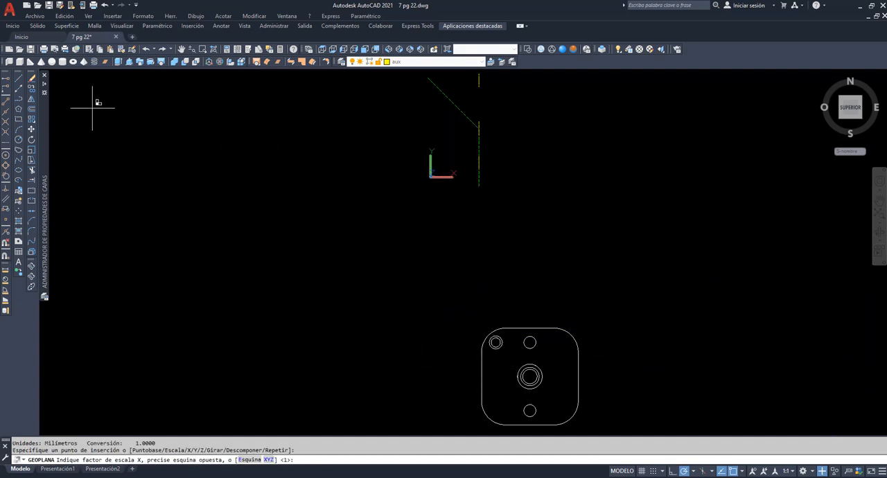
key("Return")
key("Return")
key("Return")
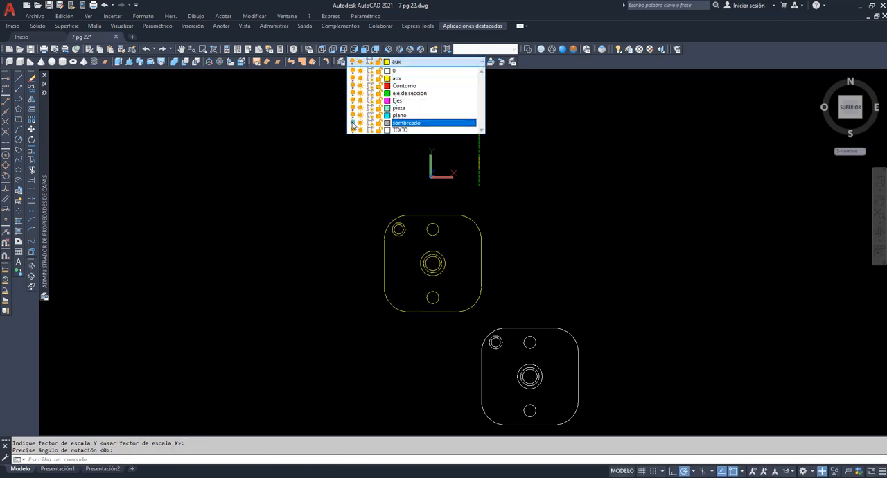
Turn the sombreado, pieza and Contorno layers back on and switch to the southwest isometric view
left_click(620, 184)
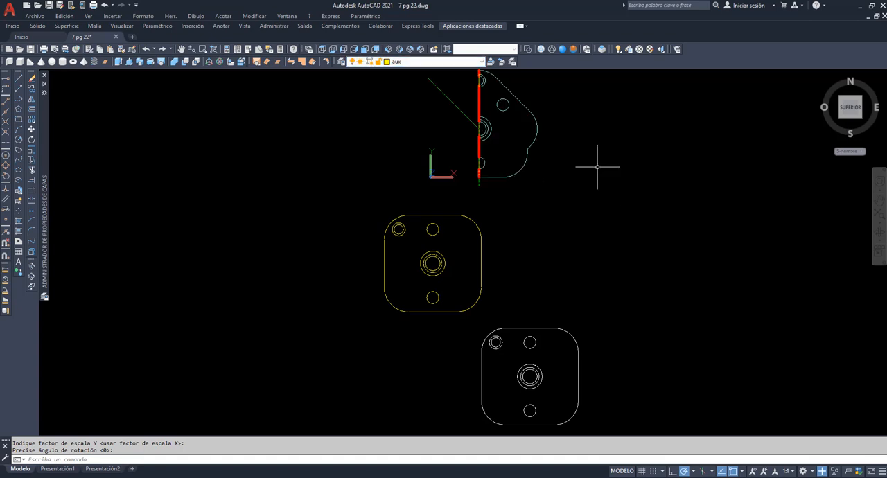
left_click(344, 49)
left_click(389, 50)
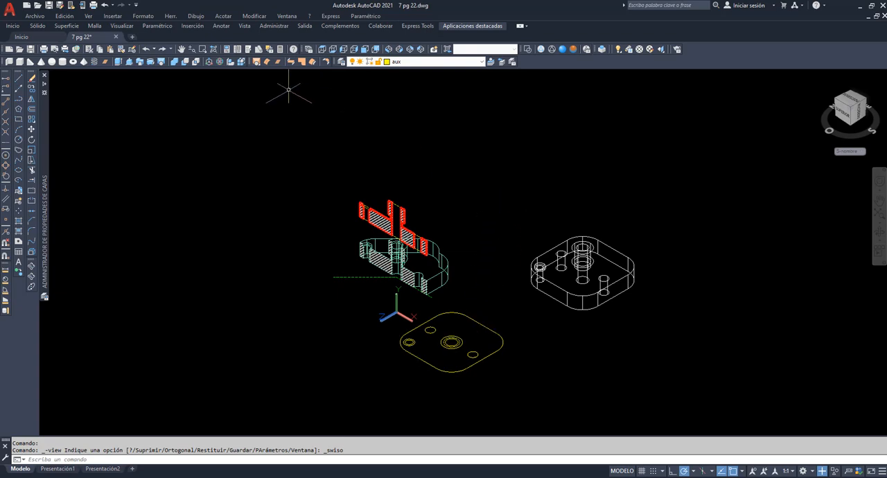
Rotate the flattened plan view in 3D about its central axis parallel to the section, so that it stands upright in the section's plane
left_click(220, 62)
left_click(515, 387)
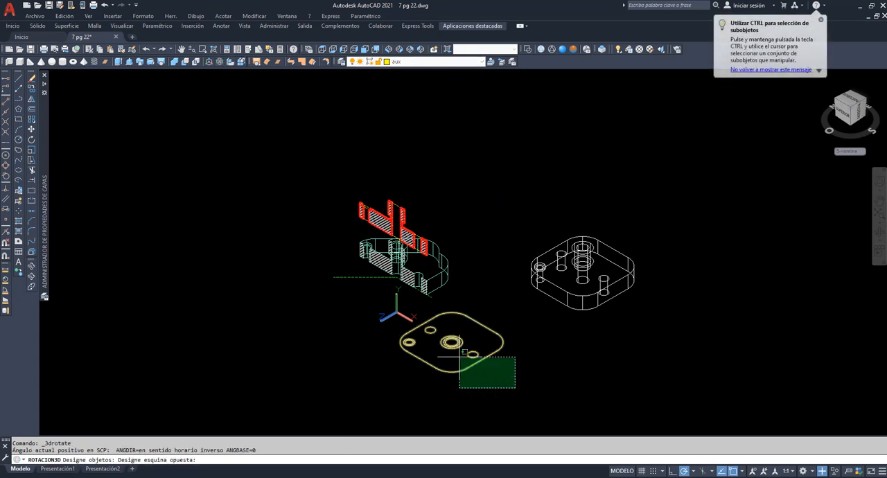
left_click(370, 316)
key("Return")
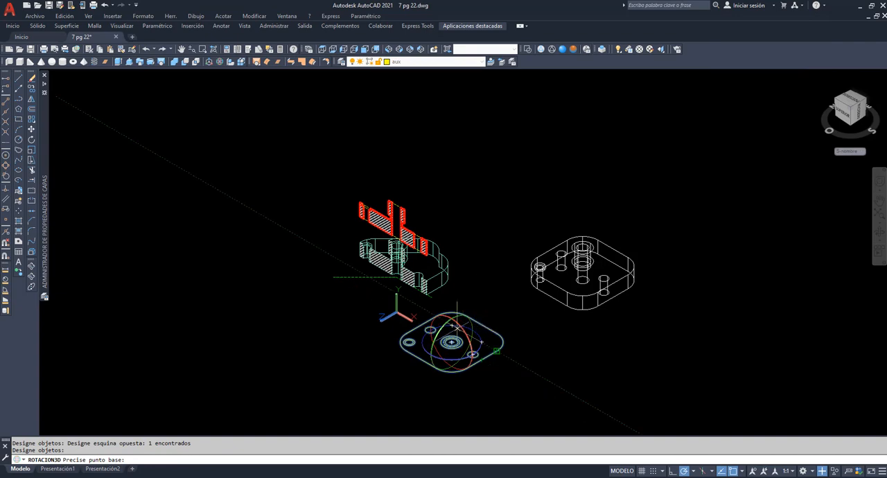
left_click(452, 342)
key("Return")
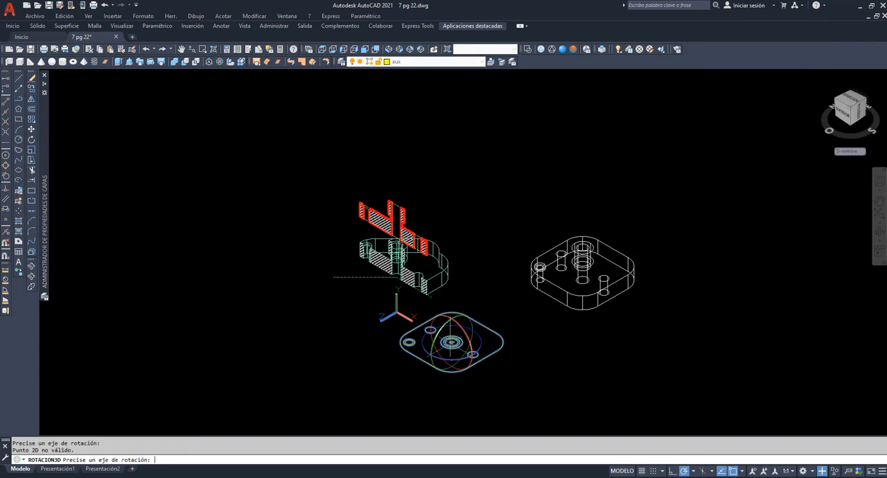
left_click(469, 319)
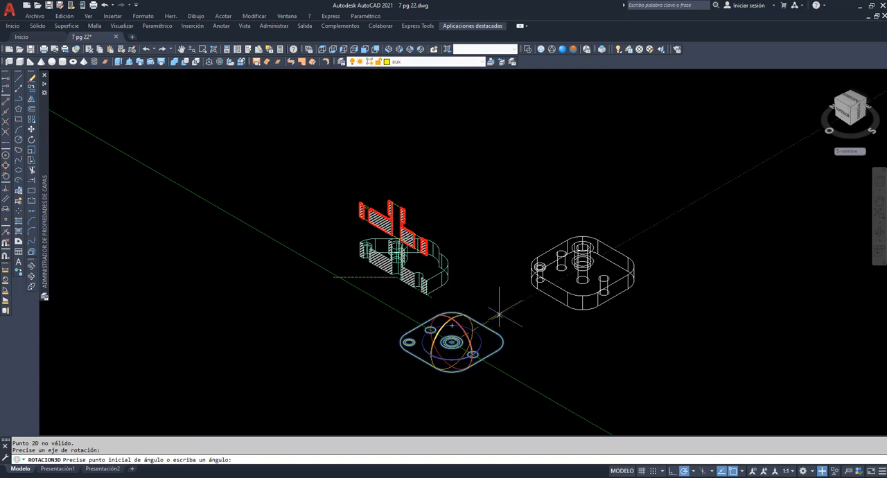
left_click(499, 314)
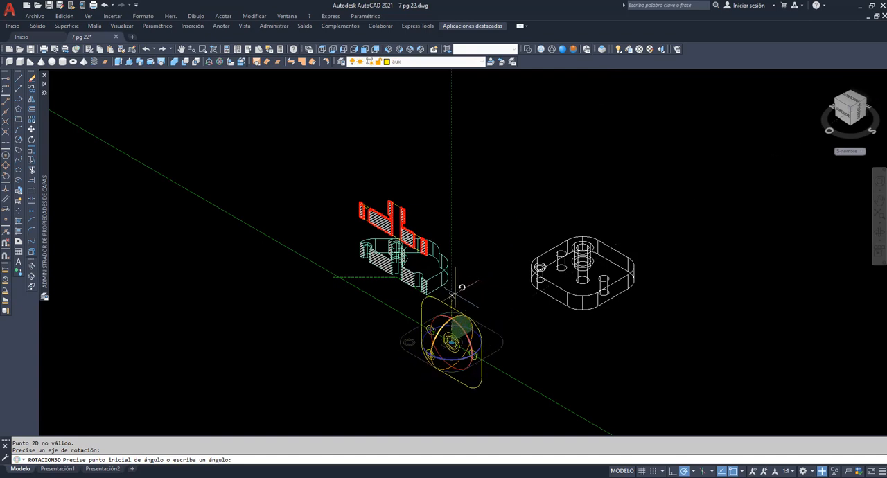
left_click(471, 279)
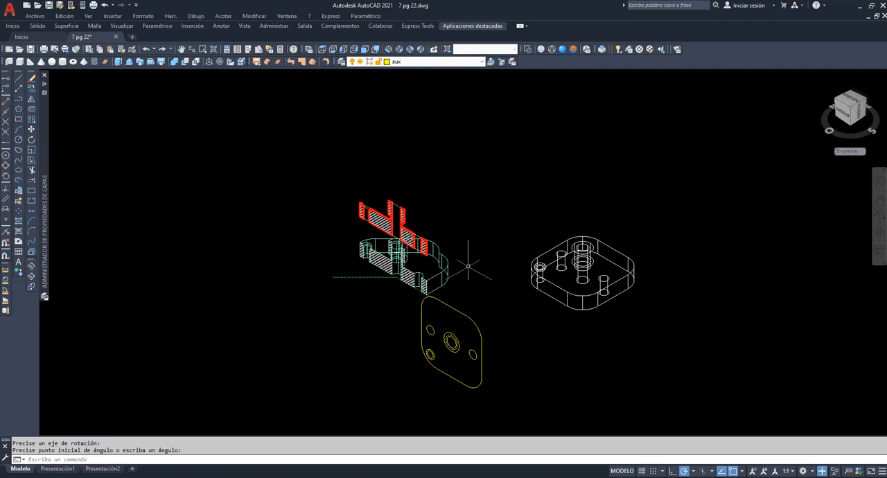
In the left view, move the flattened plan view directly below the elevation cut, aligned with the cut's right end
left_click(343, 49)
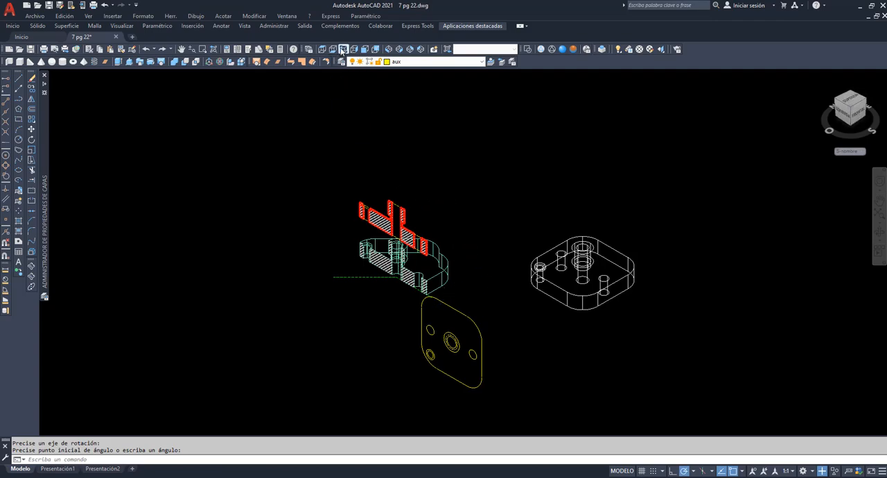
left_click(180, 50)
left_click_drag(401, 238, 472, 130)
right_click(471, 130)
left_click(486, 135)
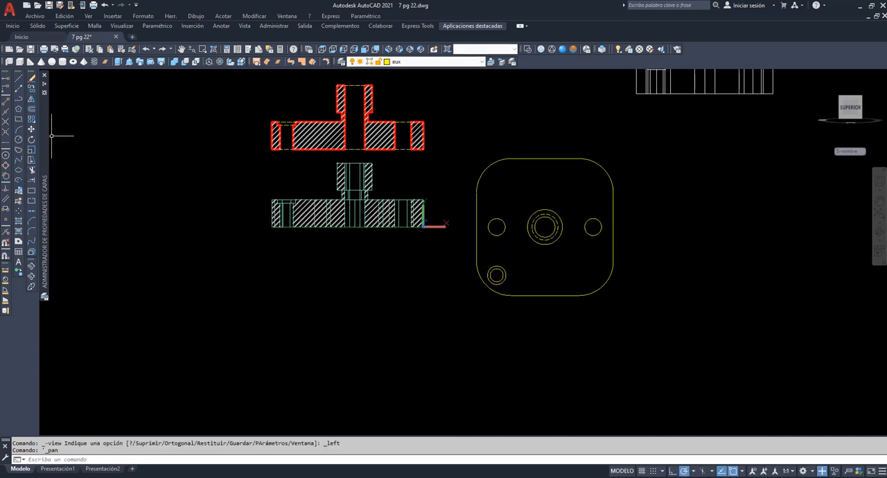
left_click(32, 130)
left_click(613, 253)
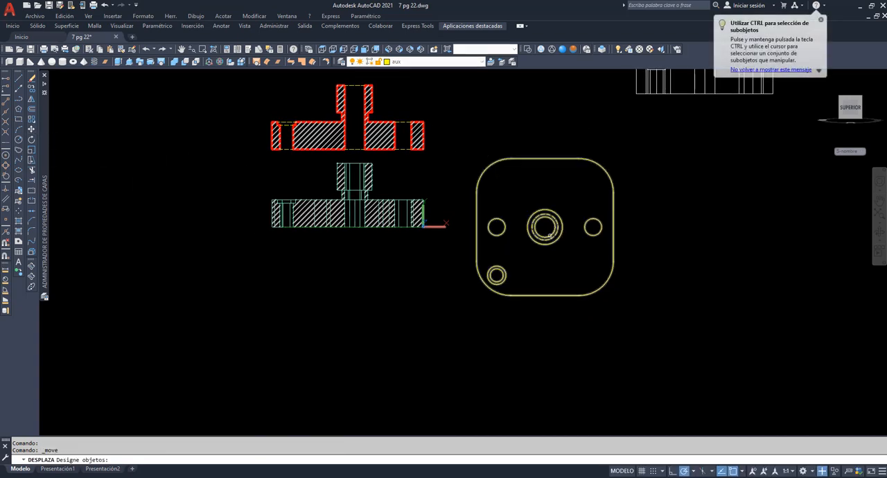
key("Return")
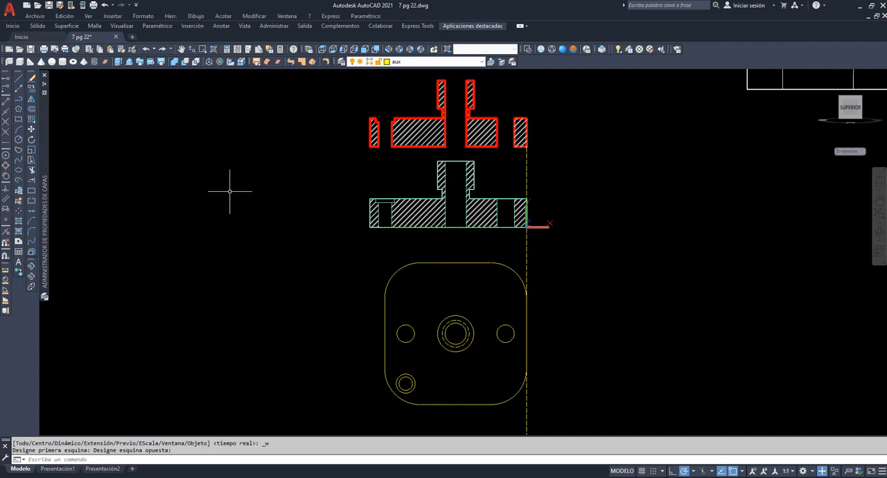
Draw a vertical projection line from the lower-left corner of the hatched section down beside the plan view
left_click(19, 78)
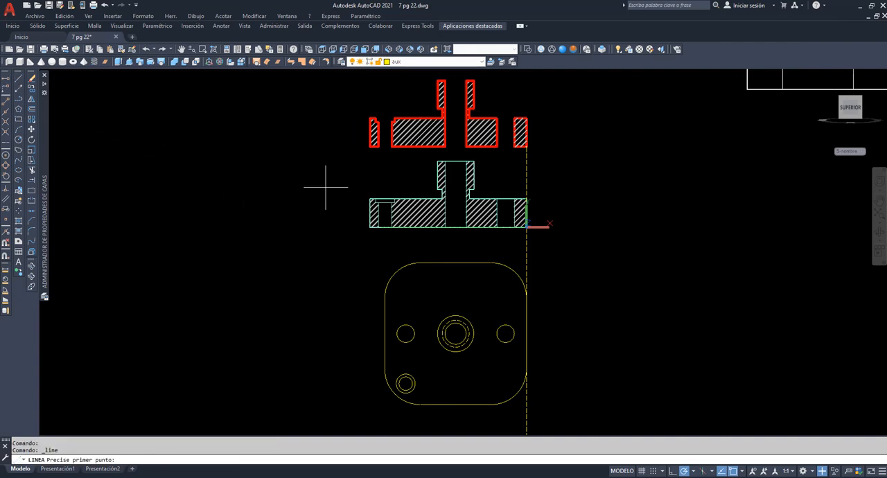
left_click(370, 147)
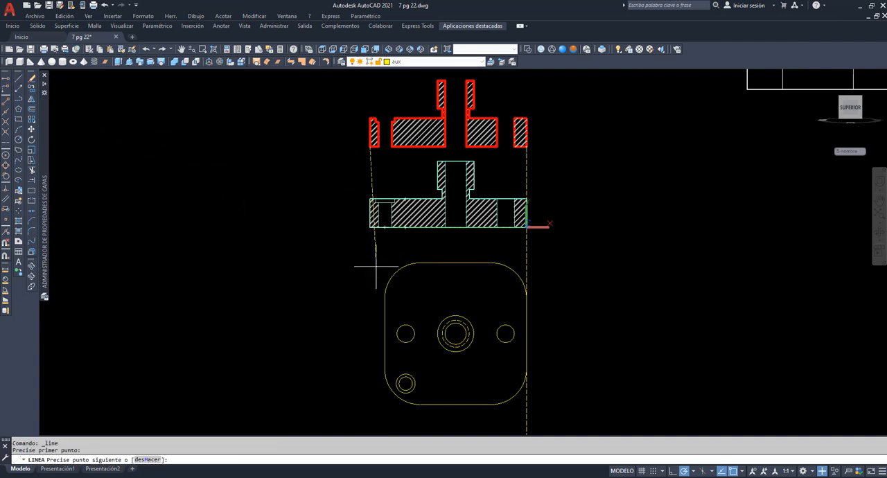
left_click(370, 370)
key("Return")
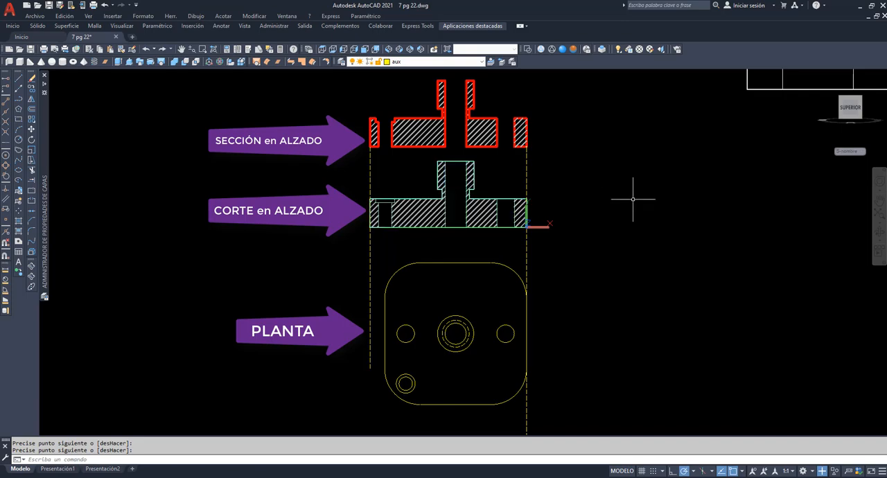
Orbit around the section, the cut solid and the plan view to compare them, and return to the left view framed on all three
left_click(881, 235)
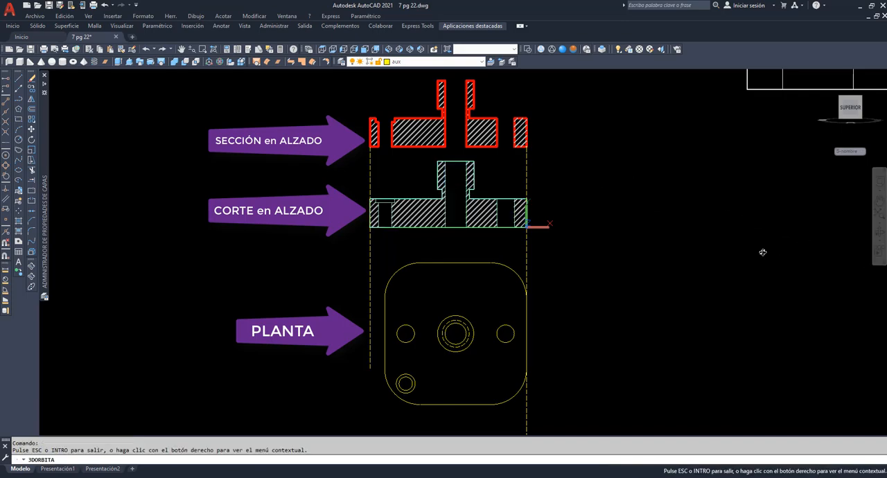
mouse_move(763, 252)
left_mouse_down()
mouse_move(738, 262)
mouse_move(703, 306)
left_mouse_up()
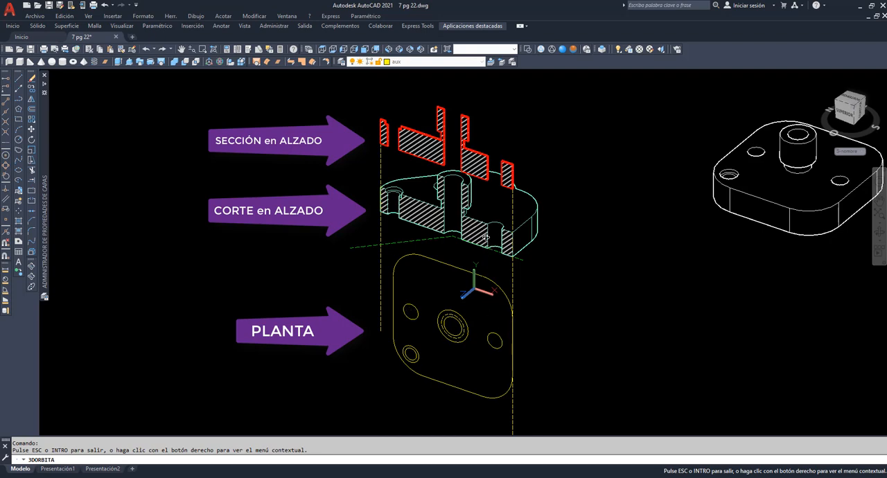
right_click(542, 154)
left_click(558, 159)
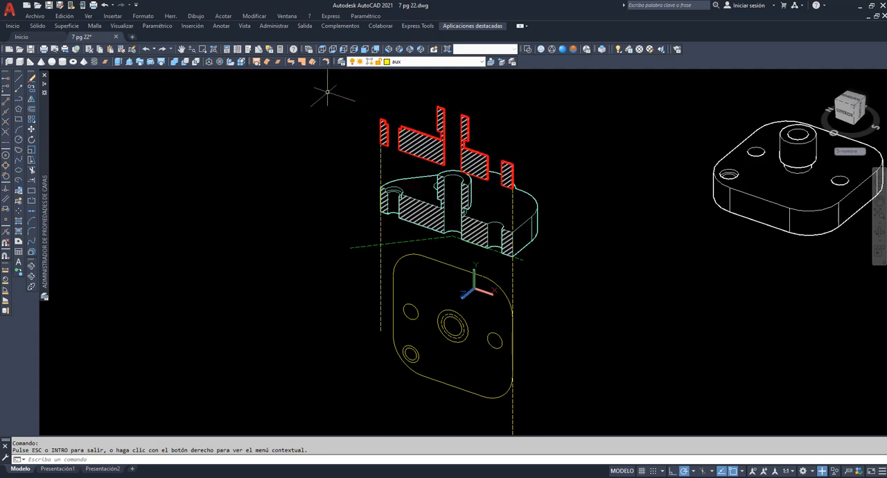
left_click(344, 48)
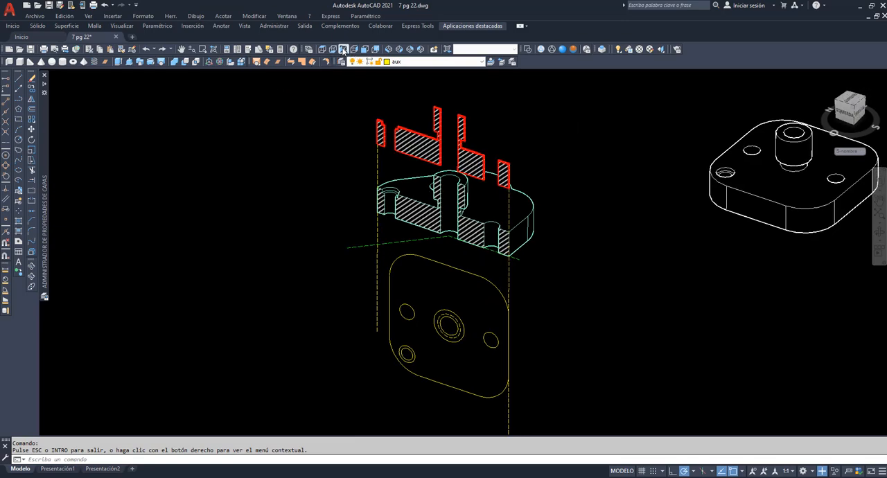
left_click(202, 48)
left_click(235, 161)
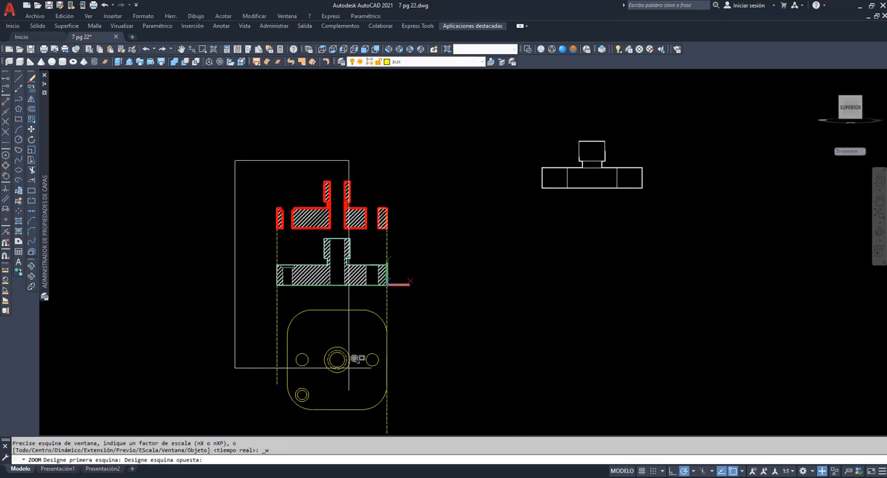
left_click(420, 416)
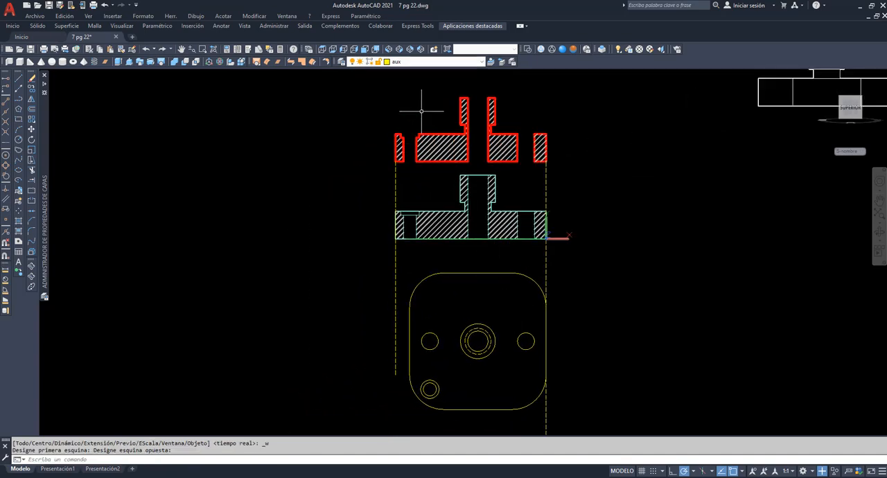
Draw the section-axis polyline on the eje de seccion layer from the plan's right hole through the central hole to the lower-left stepped hole
left_click(482, 62)
left_click(426, 92)
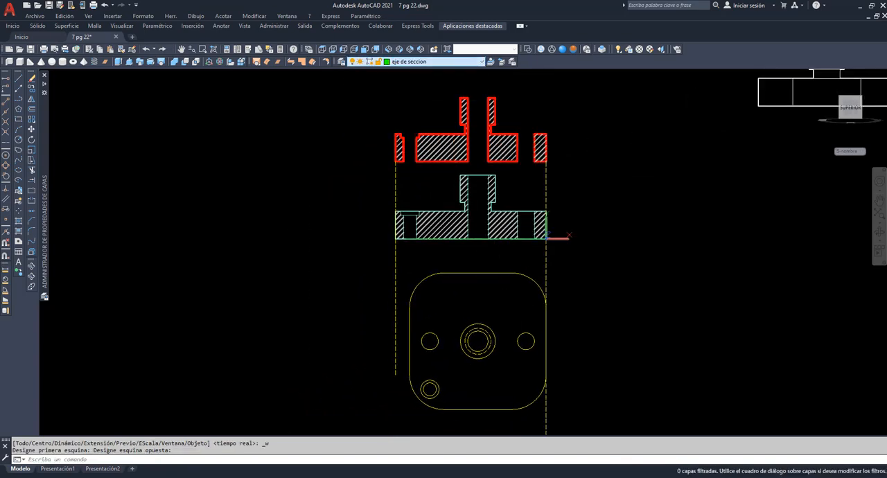
left_click(21, 100)
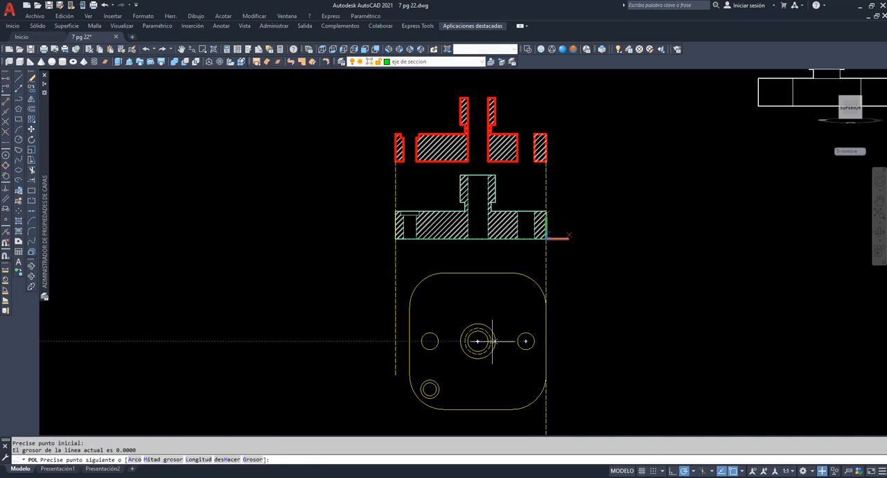
left_click(478, 341)
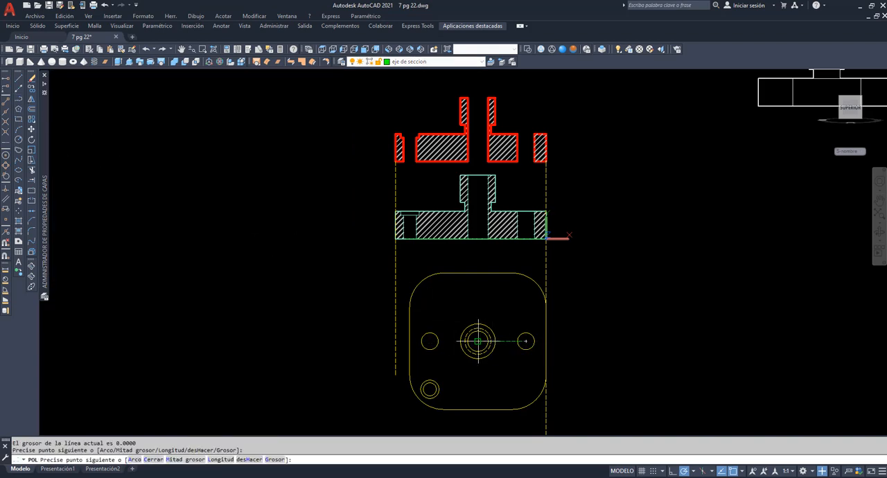
left_click(429, 390)
key("Return")
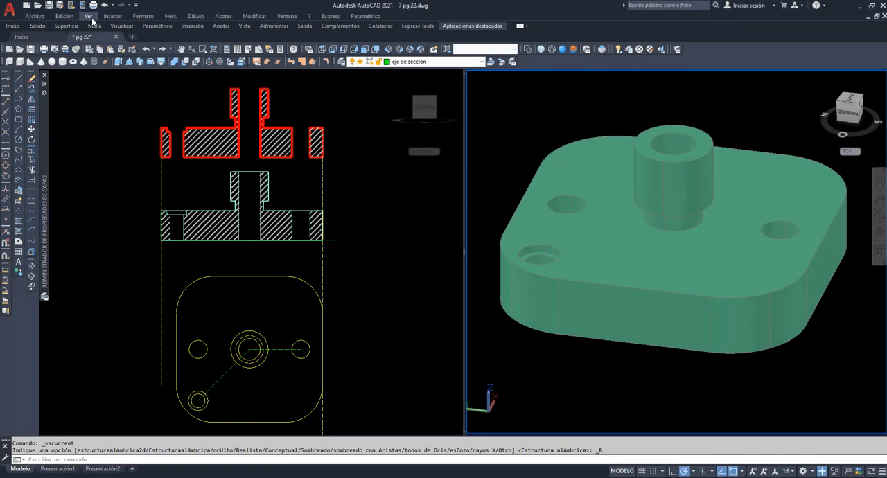
left_click(91, 19)
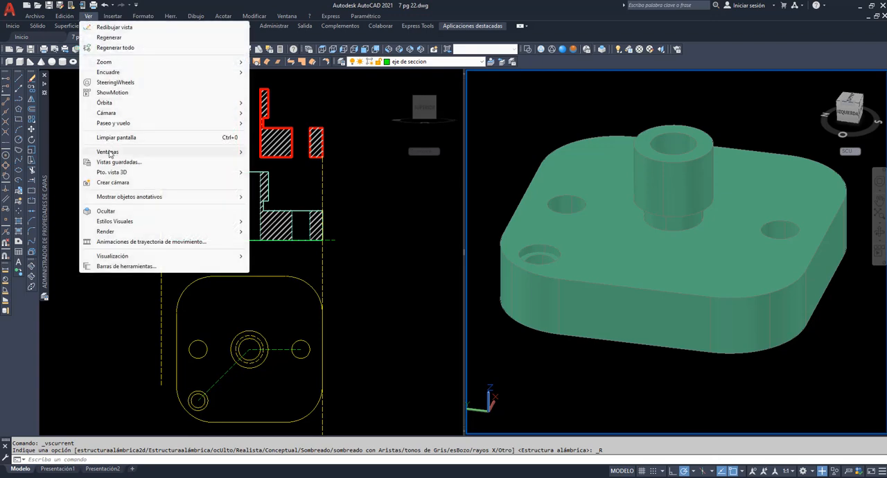
mouse_move(208, 151)
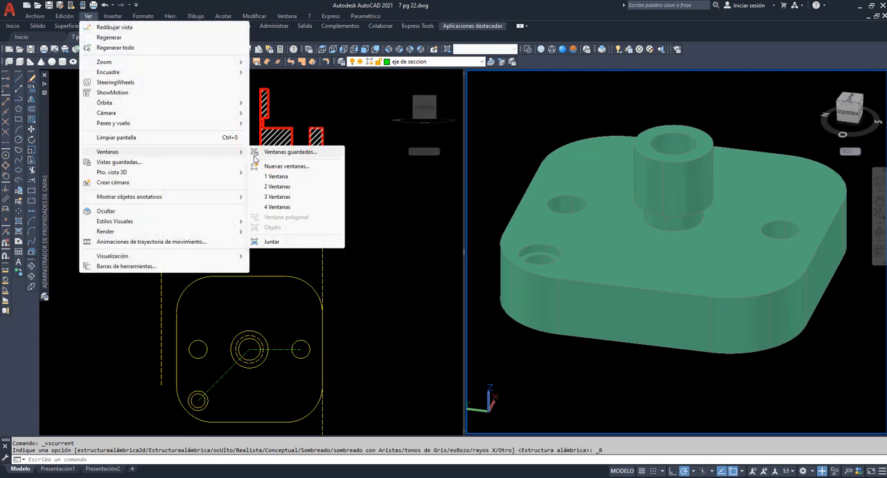
left_click(283, 15)
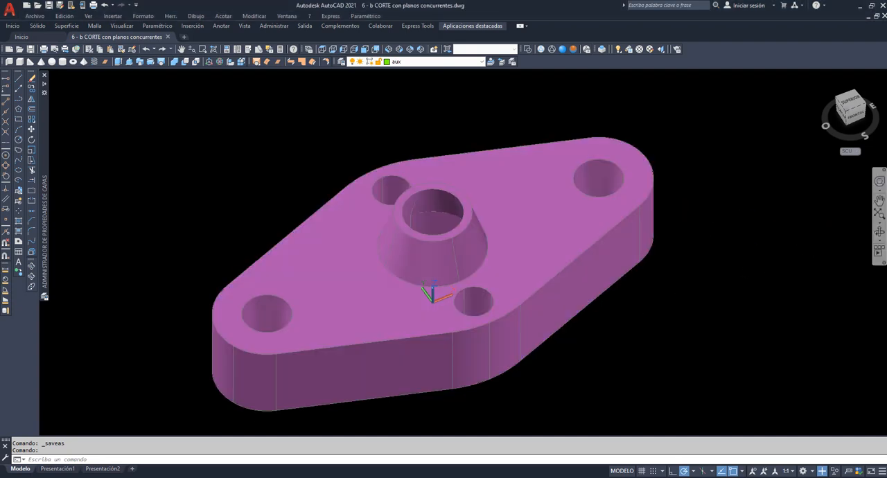
Orbit the flange in 6 - b CORTE con planos concurrentes.dwg to examine its boss and holes from above and below
left_click(878, 232)
left_click_drag(551, 248, 490, 339)
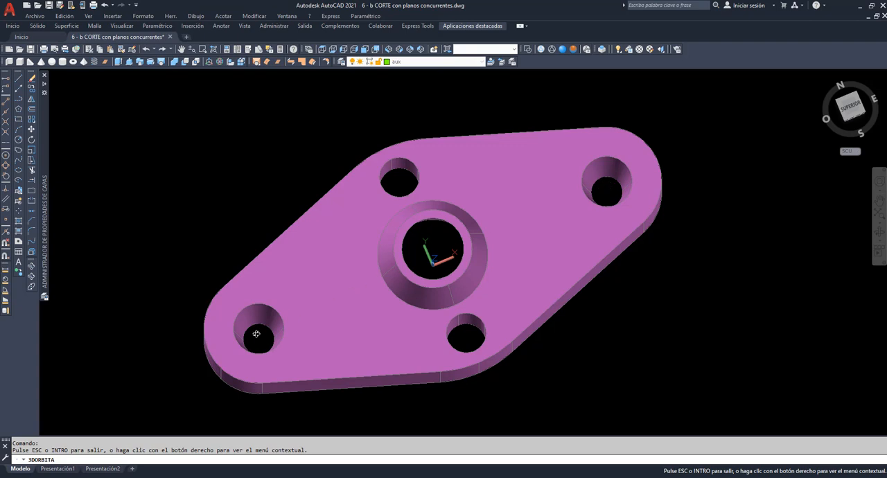
left_click_drag(357, 348, 331, 106)
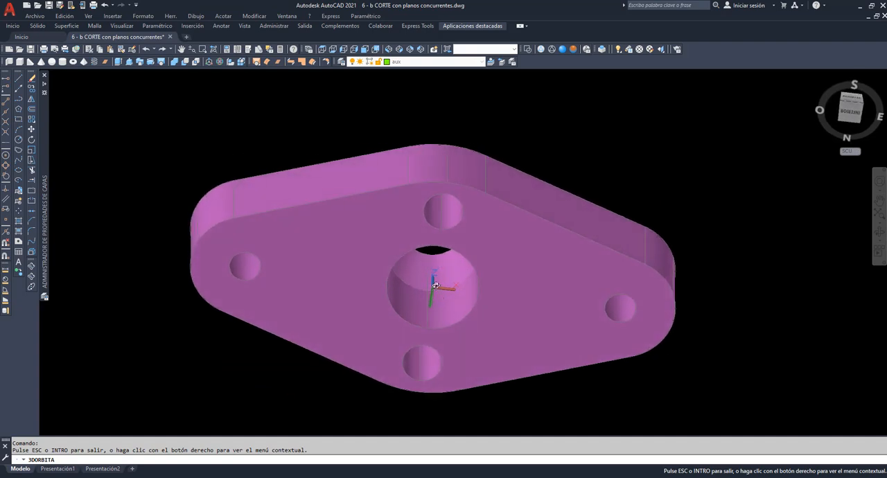
left_click_drag(400, 184, 299, 159)
right_click(300, 158)
left_click(309, 166)
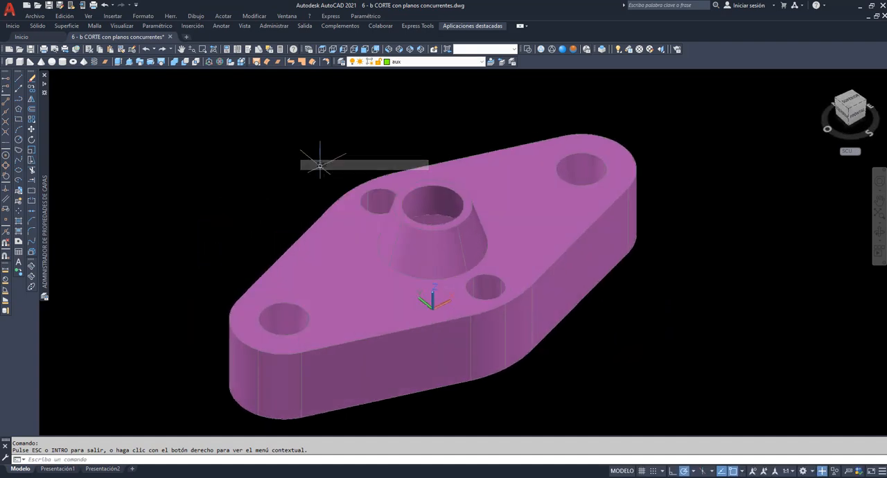
Show the flange in the southwest isometric view and set the UCS to Universal
left_click(389, 49)
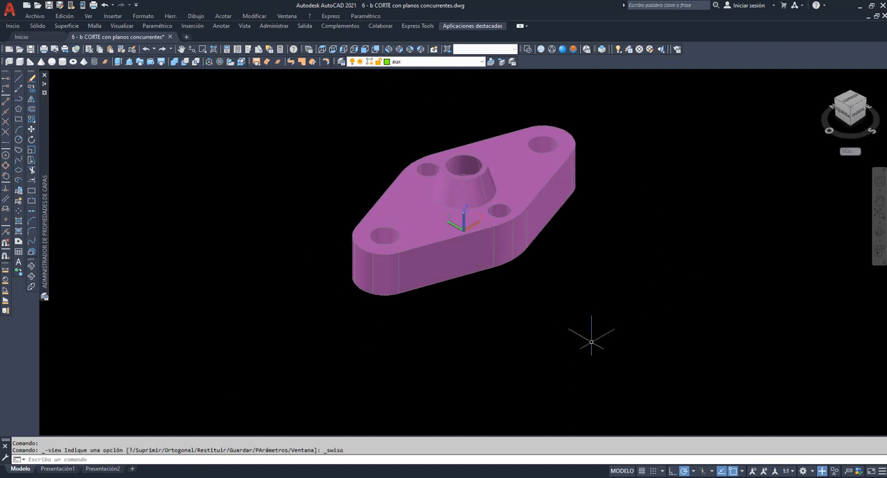
type("scp")
key("Return")
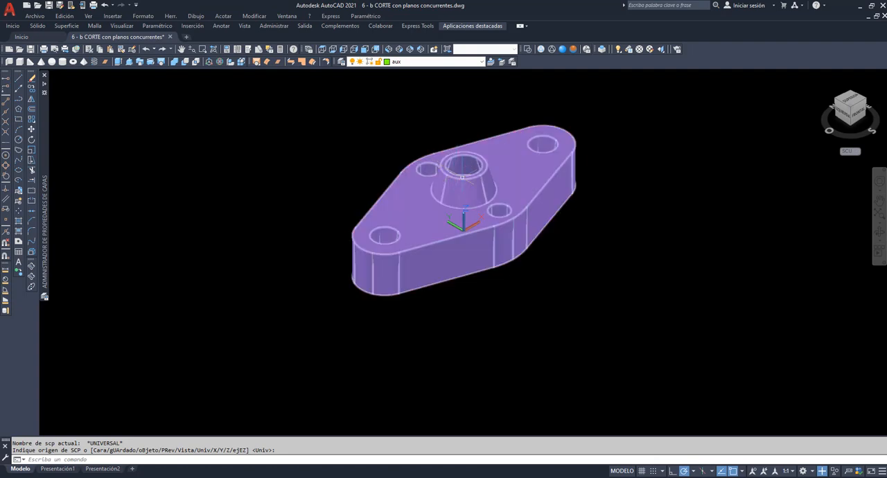
Draw a polyline on the eje de seccion layer in 2D wireframe, joining the base centers of the front small hole, central bore and right-end tapered hole
left_click(482, 62)
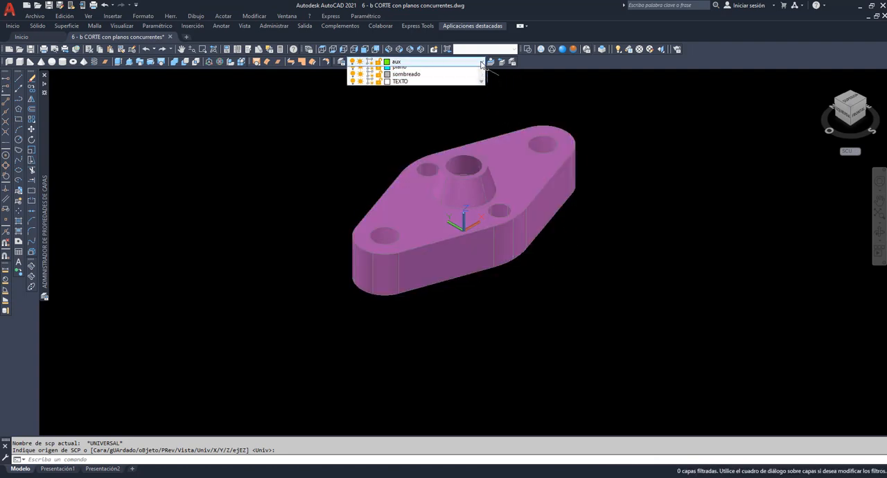
left_click(450, 92)
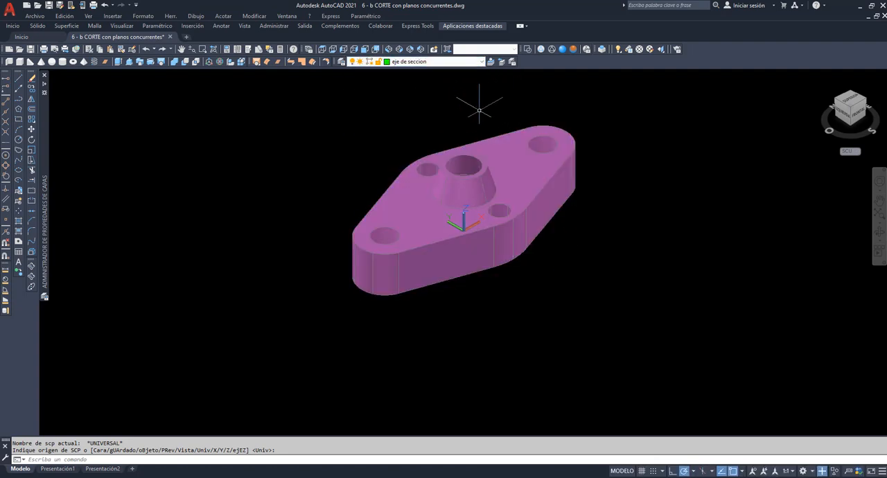
left_click(528, 49)
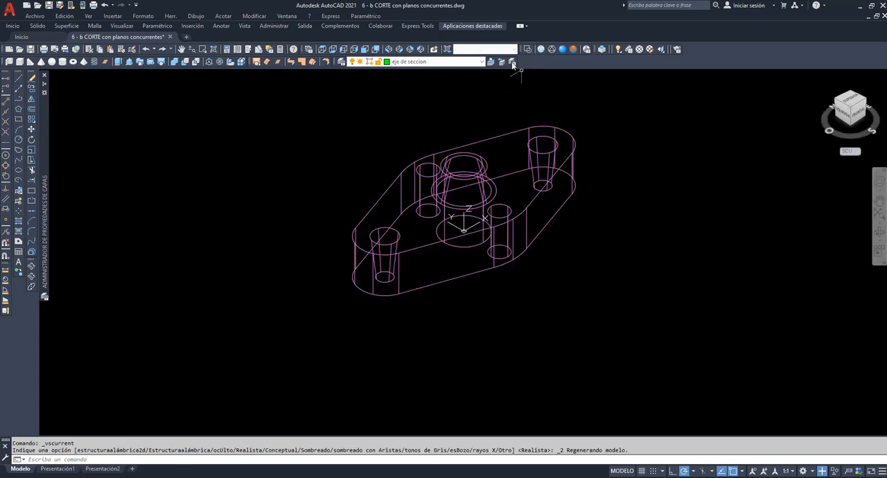
left_click(19, 98)
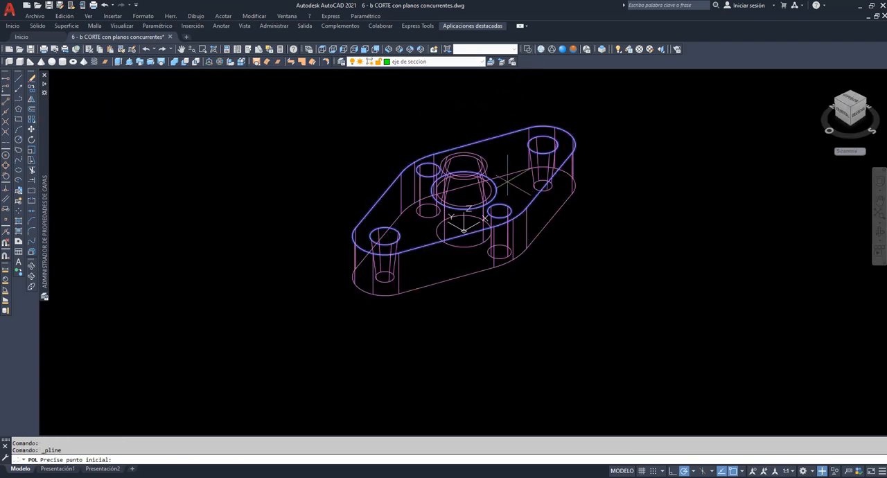
scroll(549, 226, "up", 2)
scroll(549, 225, "up", 2)
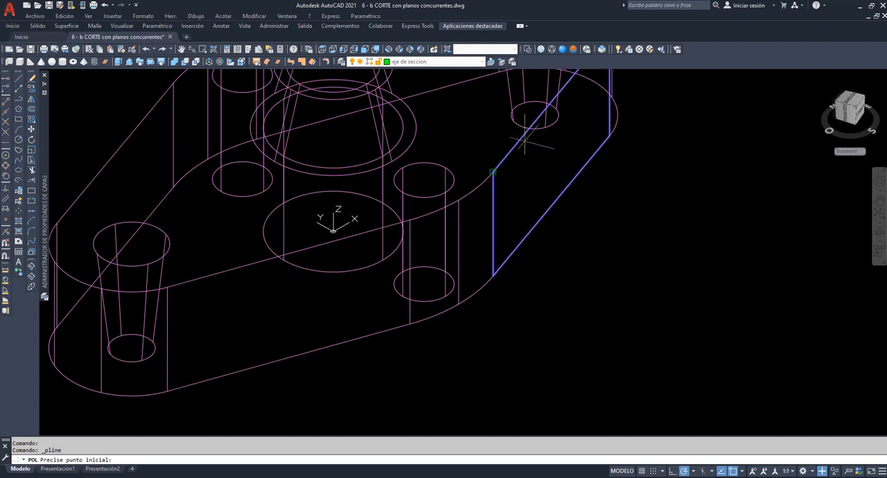
left_click(424, 284)
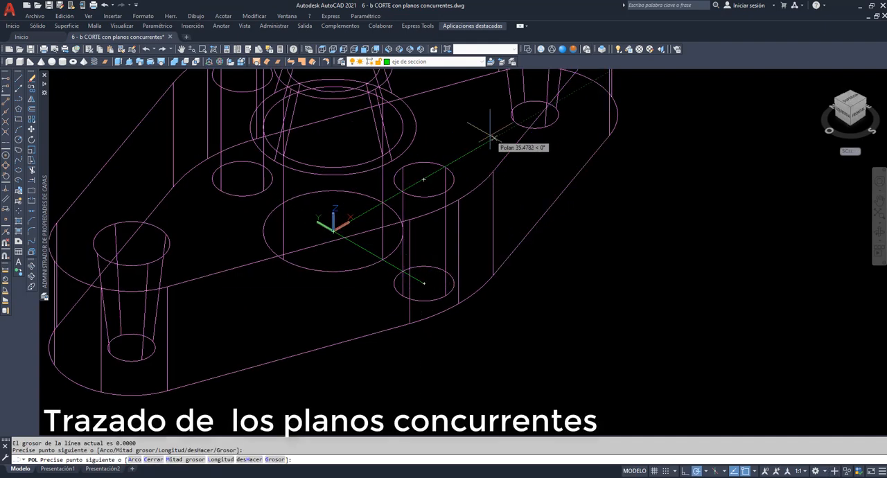
left_click(535, 114)
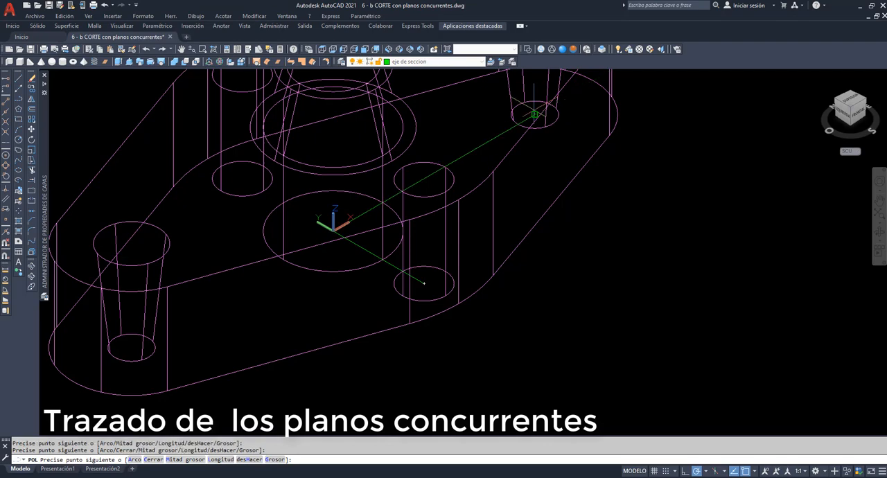
key("Return")
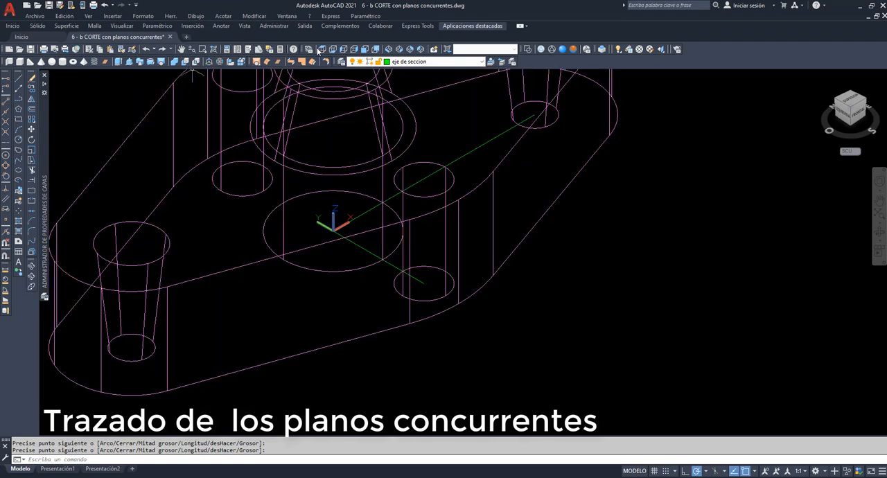
In the top view, stretch the polyline's lower end straight down past the flange outline
left_click(323, 50)
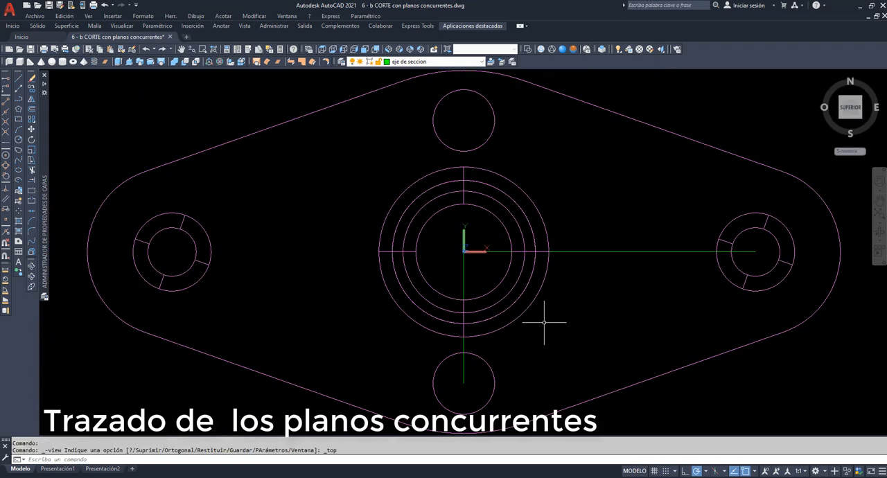
left_click(497, 359)
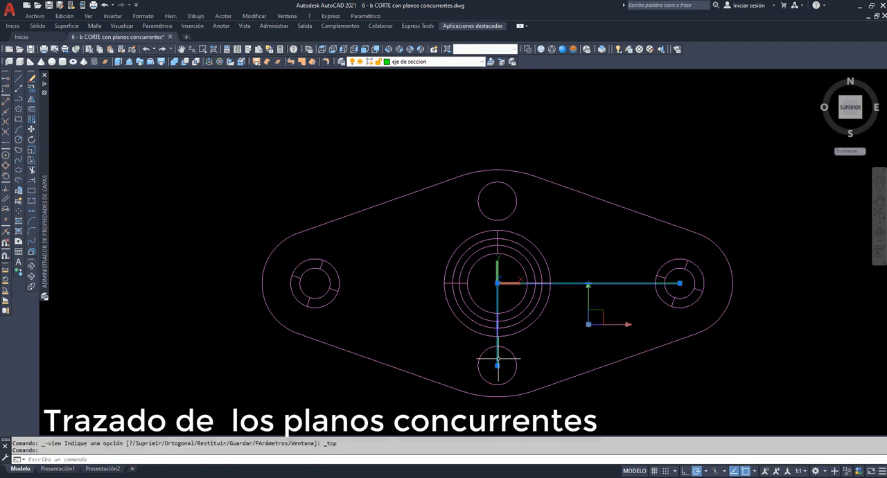
left_click(497, 365)
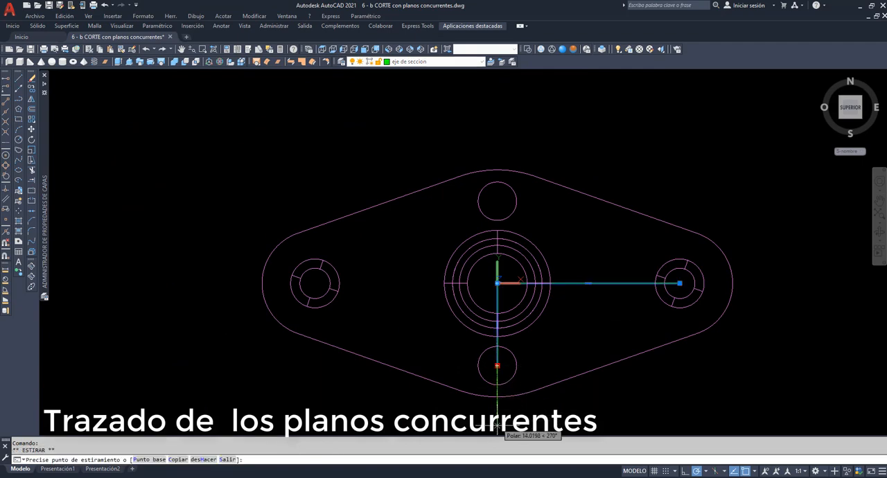
key("Escape")
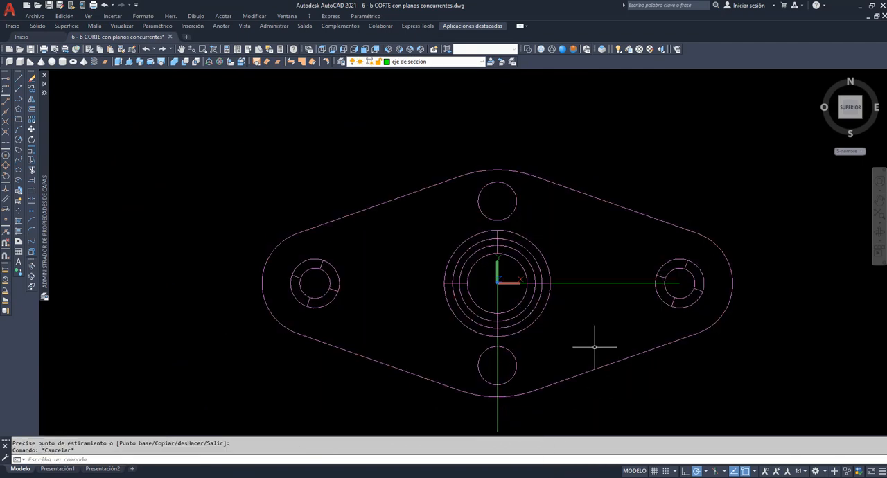
Stretch the polyline's right end horizontally by about 20 units, past the flange outline
left_click(624, 283)
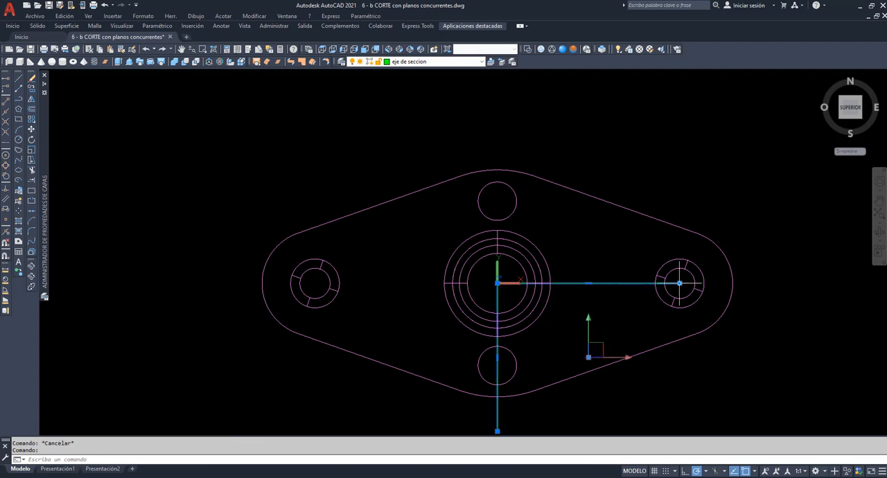
left_click(681, 285)
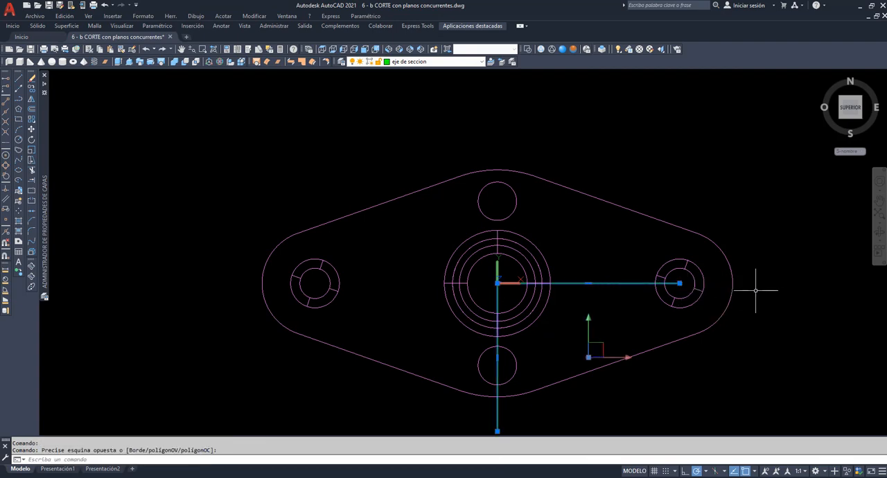
left_click(680, 283)
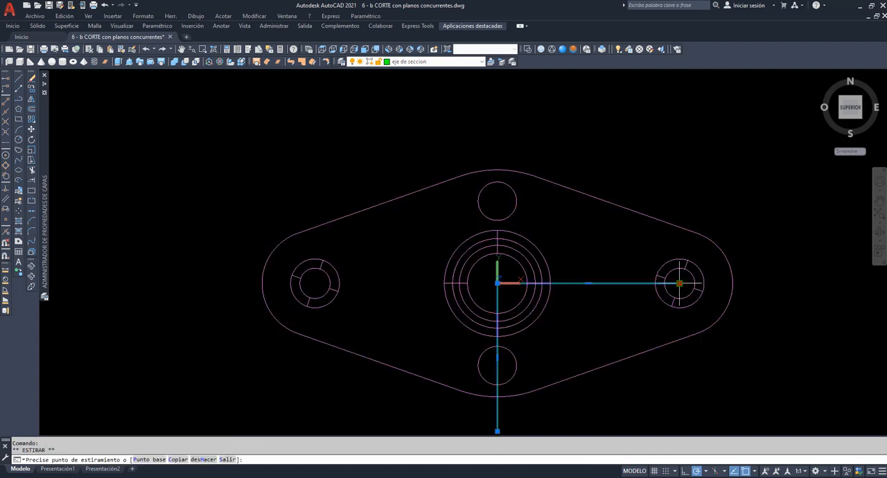
left_click(760, 283)
key("Escape")
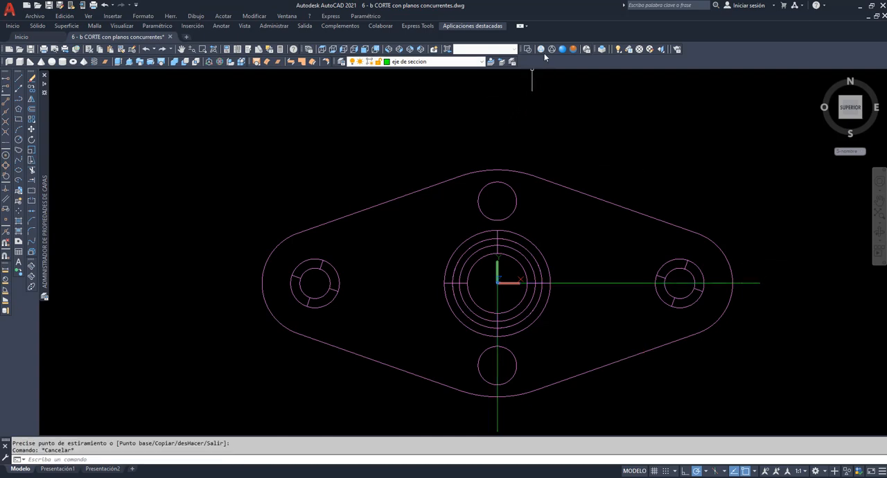
In the Realistic southwest isometric view, draw a 40-unit vertical line (@0,0,40) on the plano layer from the polyline's right end
left_click(563, 50)
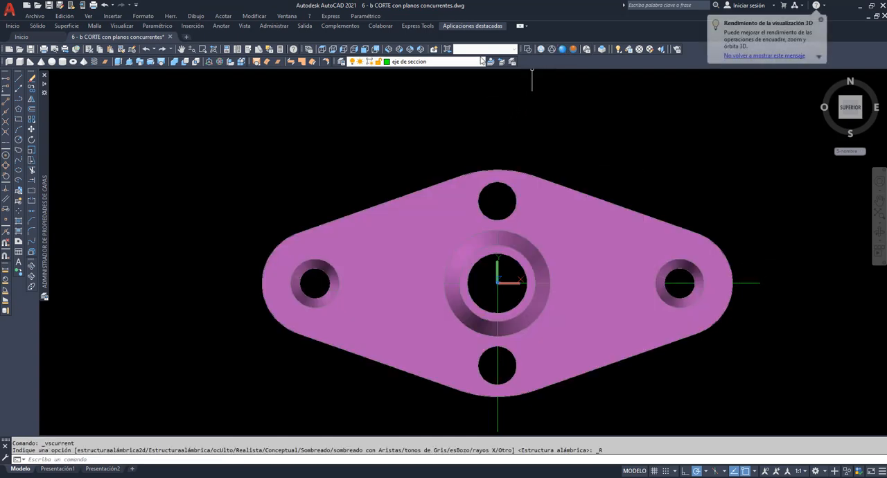
left_click(389, 48)
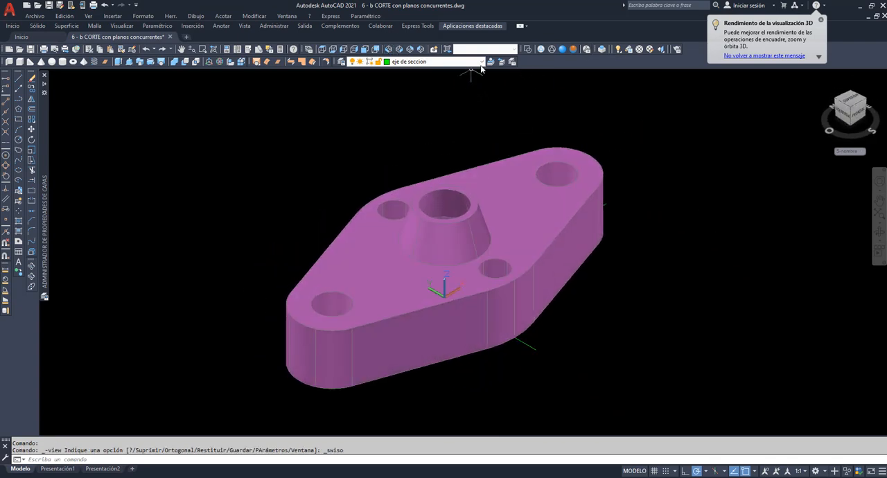
left_click(457, 62)
left_click(416, 115)
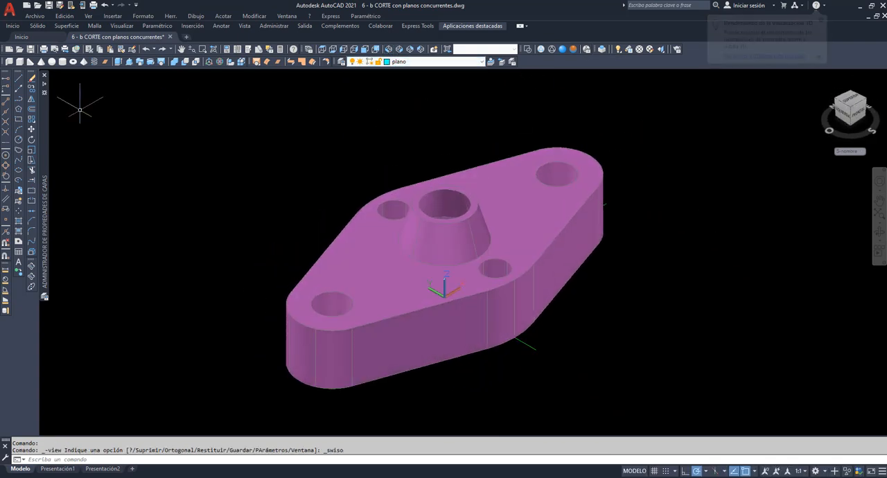
left_click(18, 79)
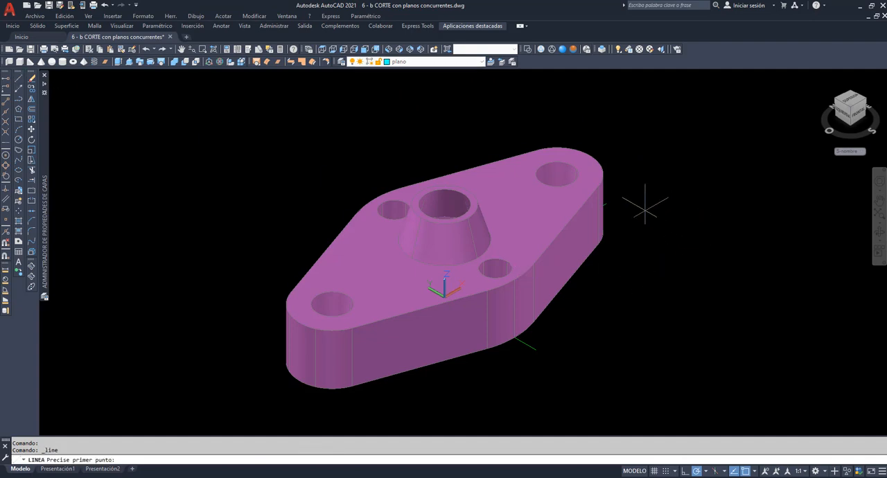
left_click(606, 203)
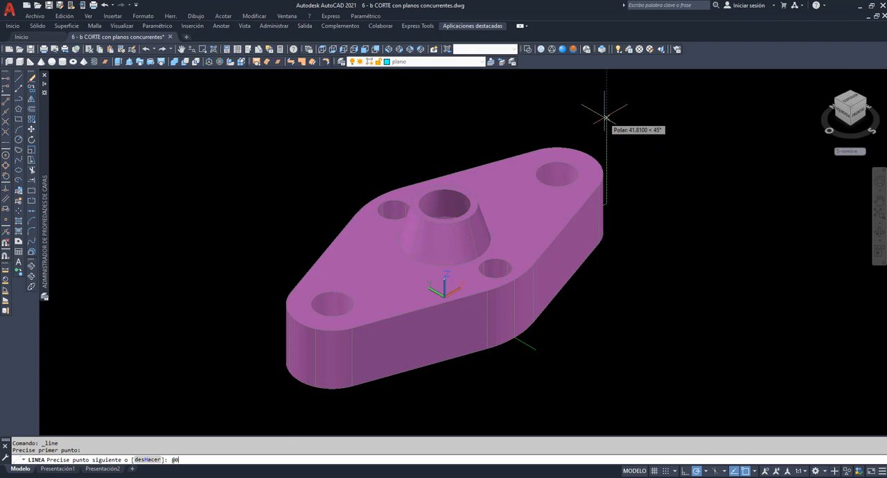
type("@0,0,40")
key("Return")
key("Return")
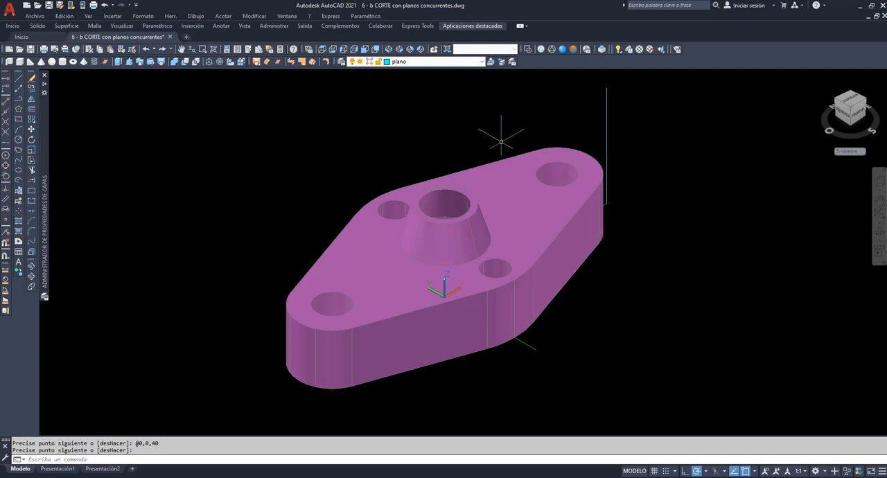
Sweep the vertical line along the section-axis polyline in wireframe display to create the two concurrent cutting planes
middle_click_drag(85, 257, 541, 223, "shift")
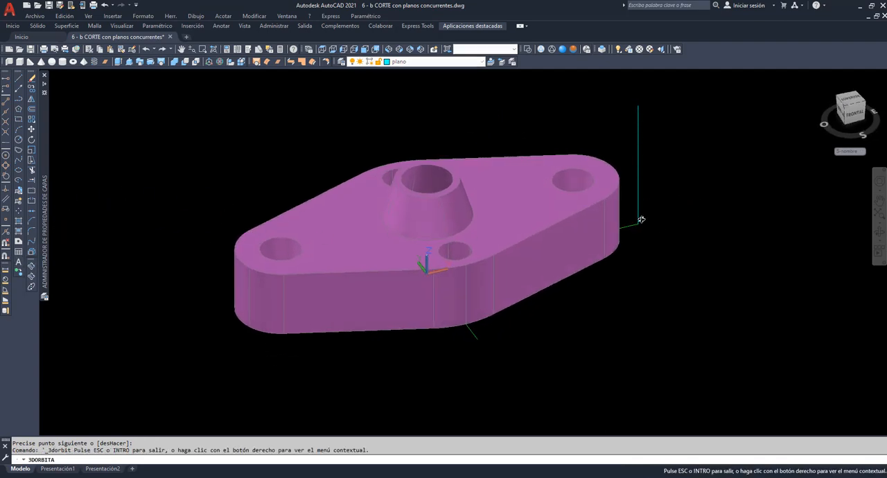
left_click(540, 50)
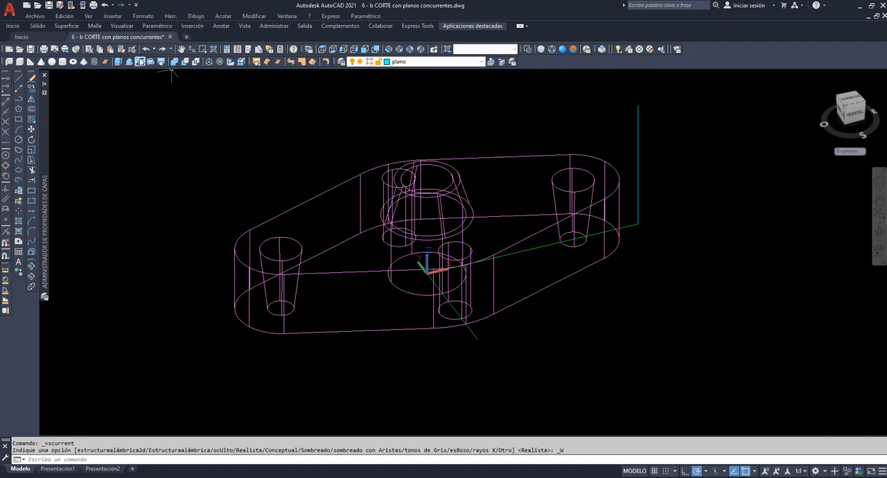
left_click(140, 62)
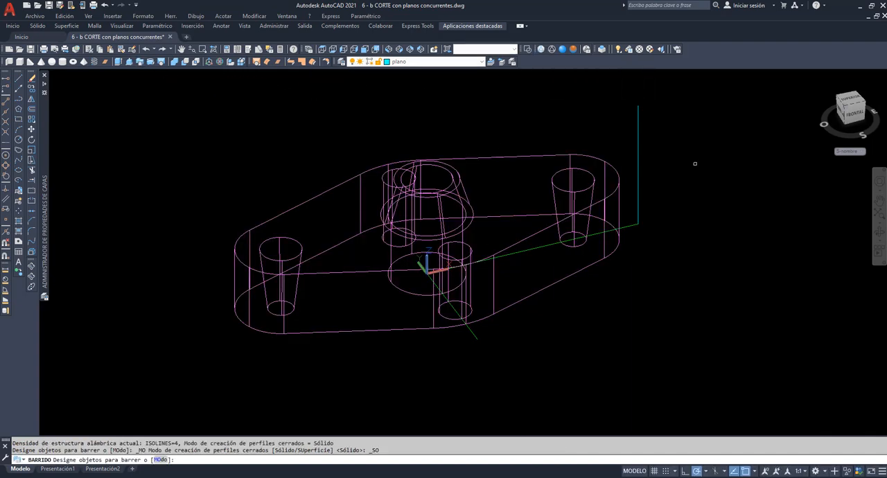
left_click(639, 203)
key("Return")
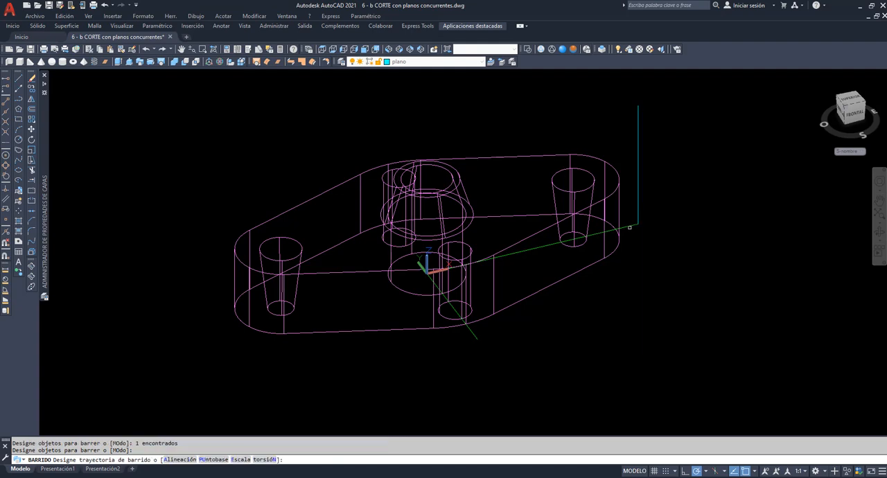
left_click(633, 225)
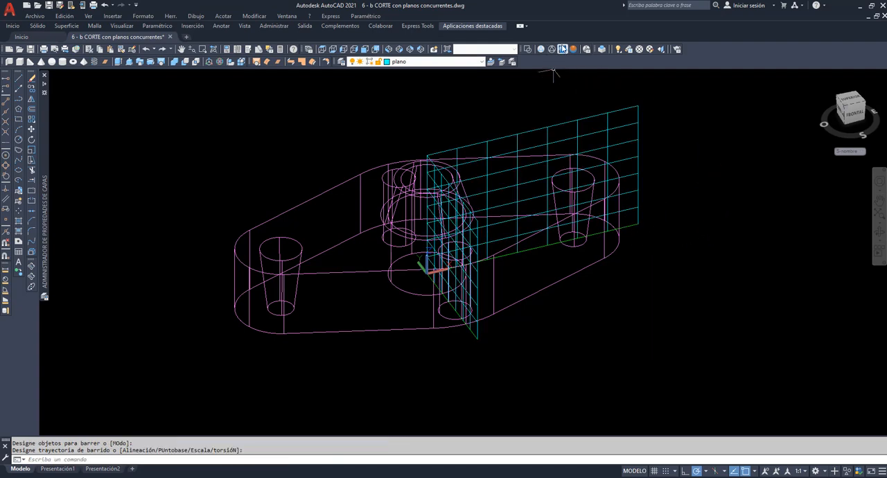
Show the model in the Realistic style and orbit around it to examine how the concurrent planes cross the flange
left_click(562, 49)
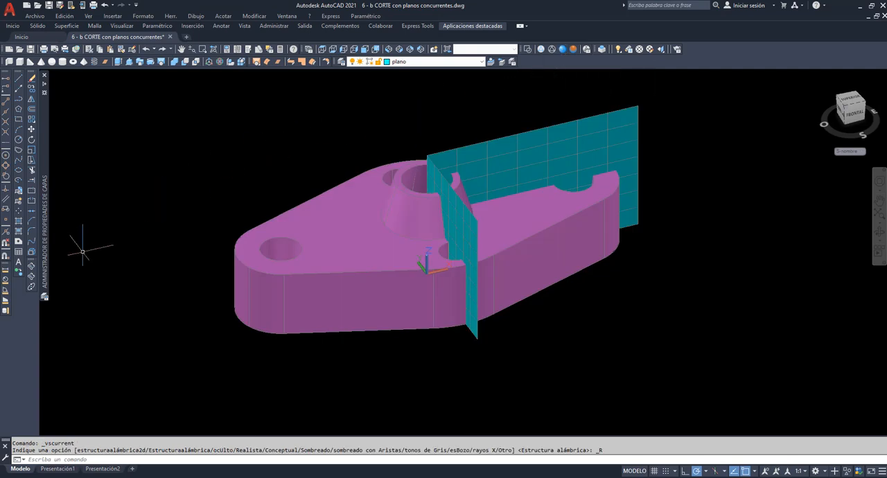
left_click(30, 268)
mouse_move(600, 228)
left_mouse_down()
mouse_move(539, 250)
mouse_move(509, 212)
mouse_move(531, 194)
mouse_move(540, 212)
mouse_move(576, 220)
mouse_move(596, 201)
mouse_move(594, 214)
left_mouse_up()
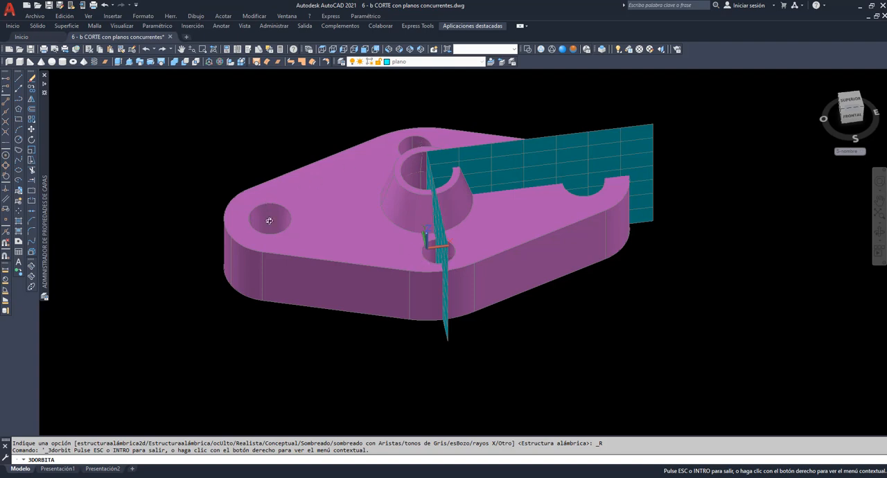
Make Contorno the current layer
left_click_drag(545, 264, 514, 231)
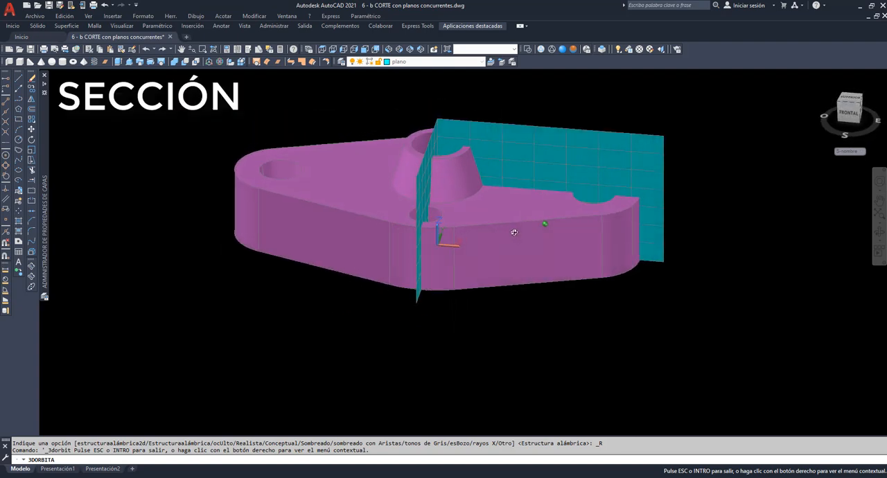
right_click(374, 102)
left_click(398, 106)
left_click(481, 62)
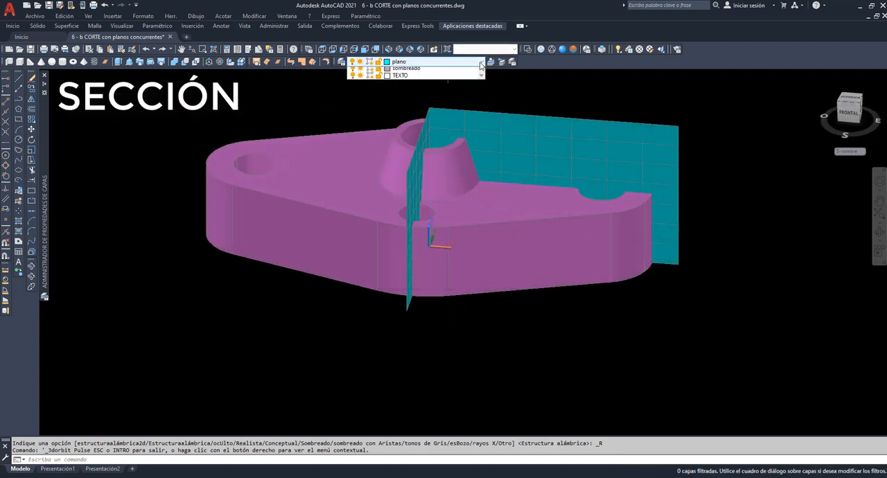
left_click(409, 88)
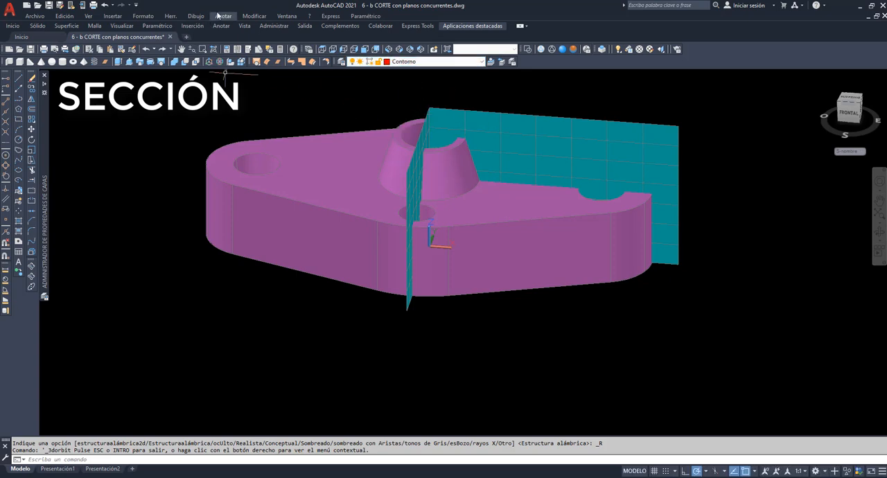
Run an interference check between the flange and the concurrent cutting planes, keeping the interference objects on closing
left_click(254, 15)
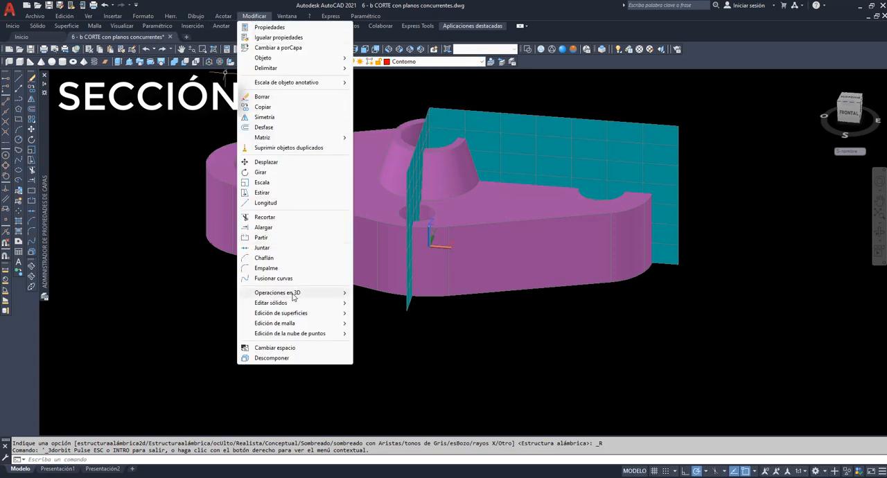
mouse_move(295, 295)
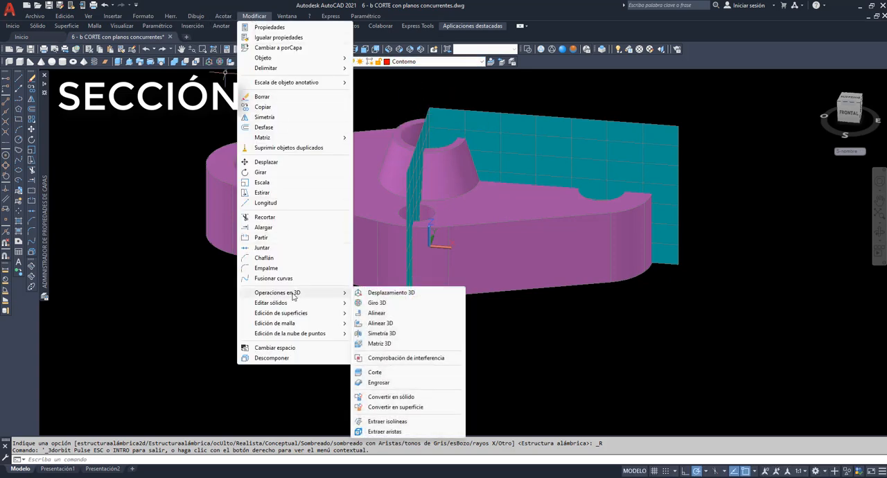
left_click(411, 358)
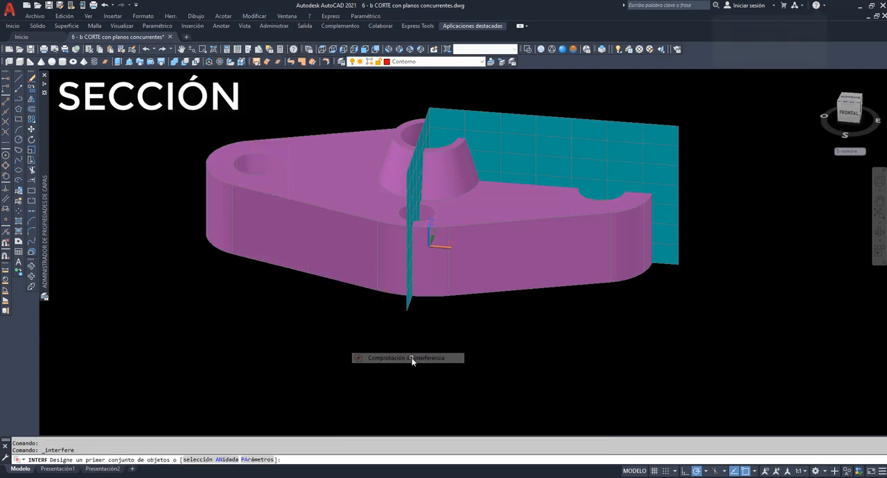
left_click(480, 280)
key("Return")
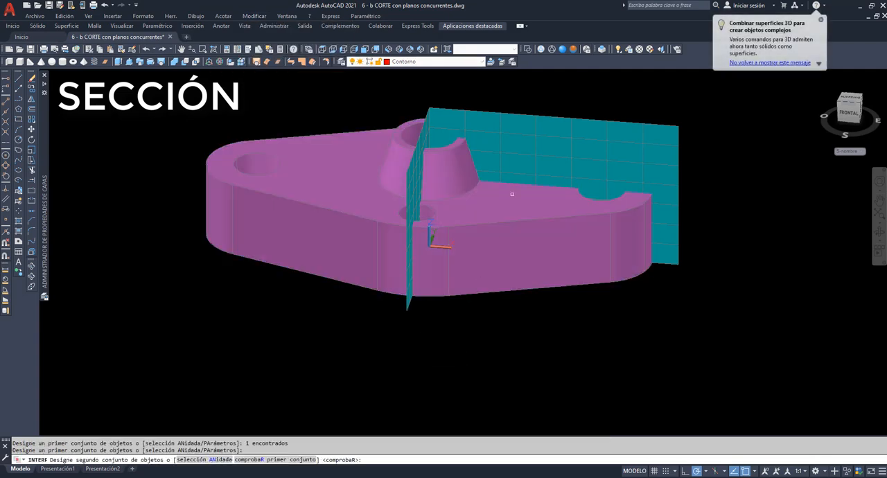
left_click(527, 165)
key("Return")
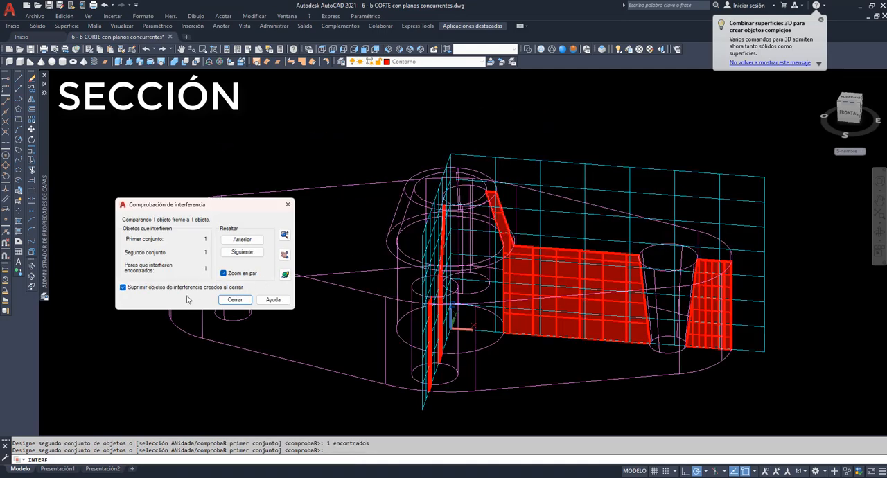
left_click(123, 288)
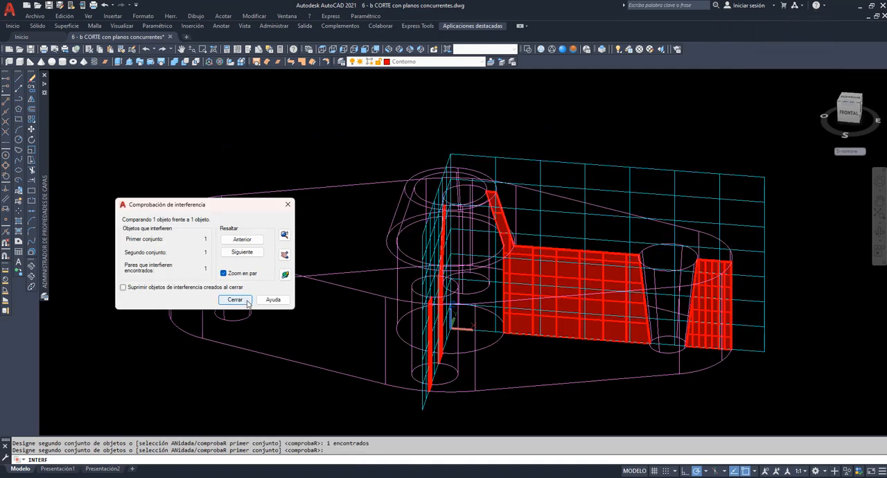
left_click(246, 302)
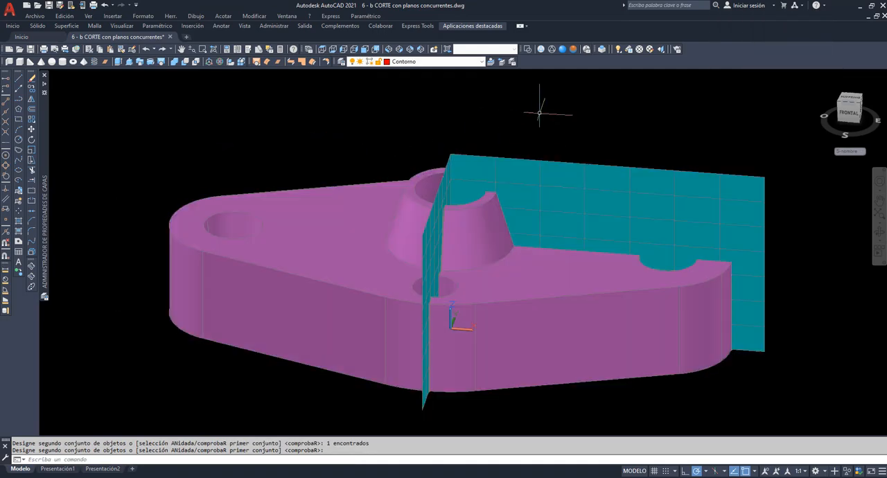
Show the model in wireframe and move the red section surfaces straight up, clear of the flange
left_click(541, 49)
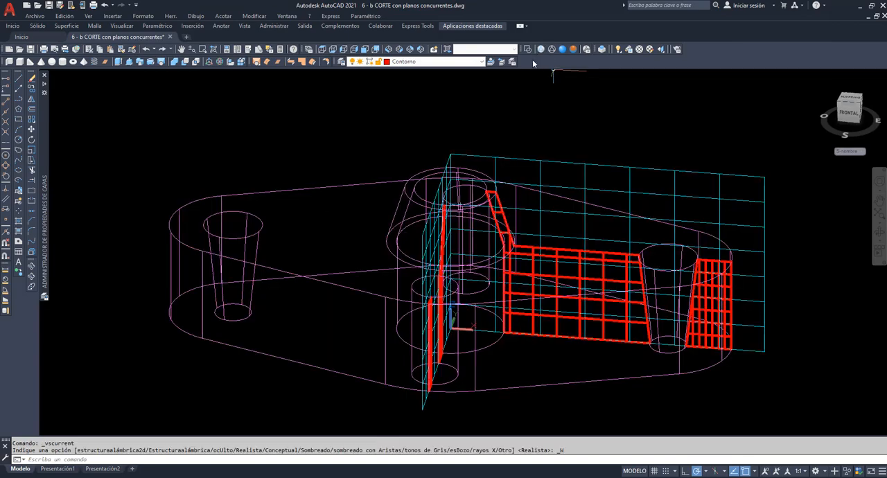
left_click(31, 129)
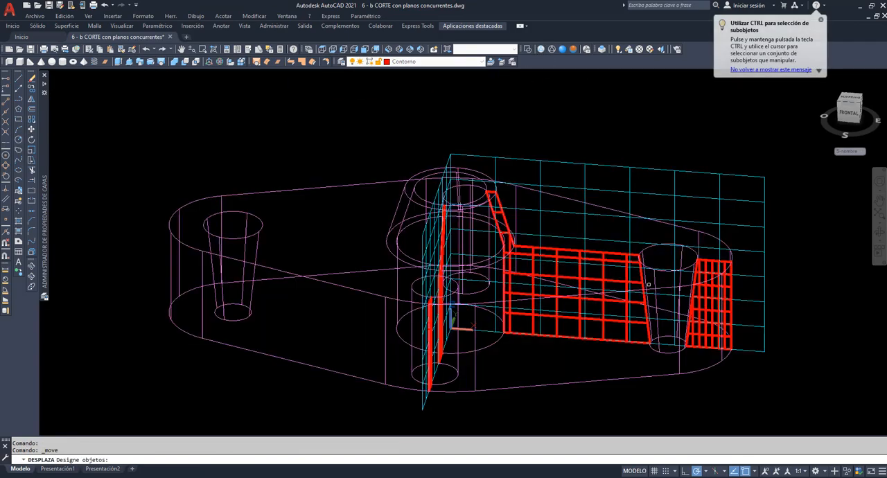
left_click(625, 275)
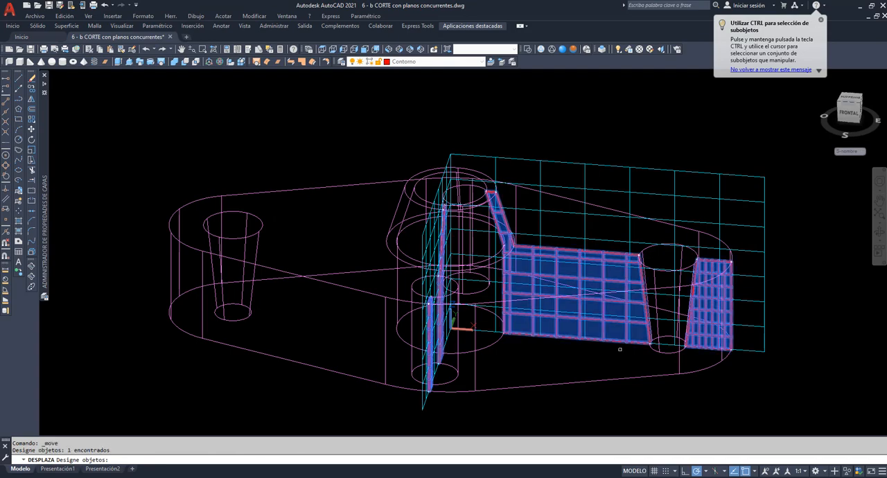
key("Return")
left_click(615, 419)
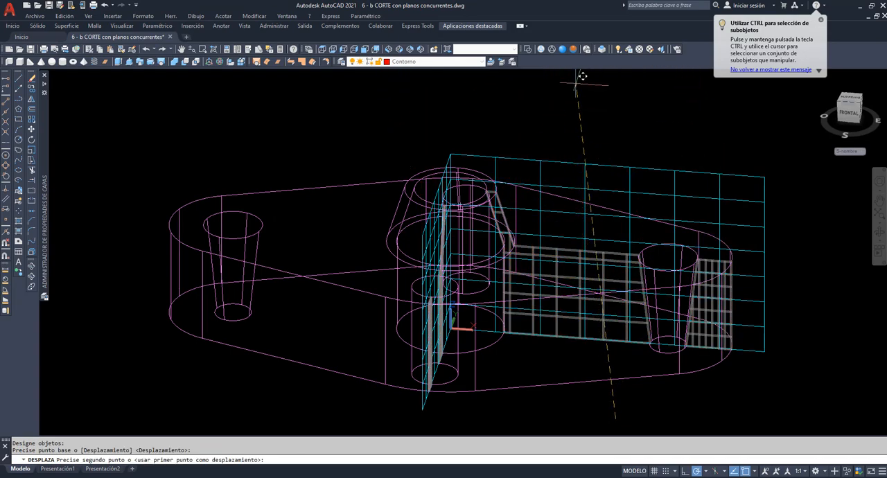
left_click(603, 81)
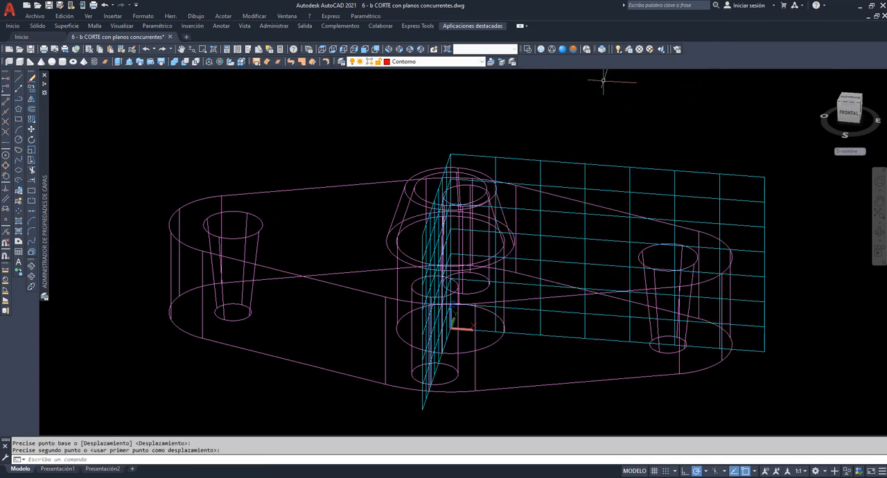
On the eje de seccion layer, draw a line along the base of the two wide section faces, extending past where the planes meet
left_click(182, 50)
left_click_drag(257, 115, 228, 285)
left_click_drag(401, 208, 359, 287)
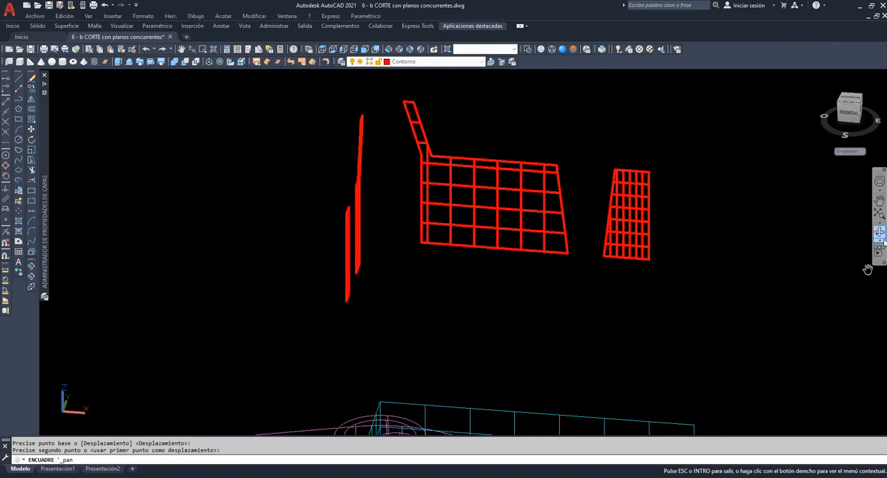
middle_click_drag(821, 260, 680, 271, "shift")
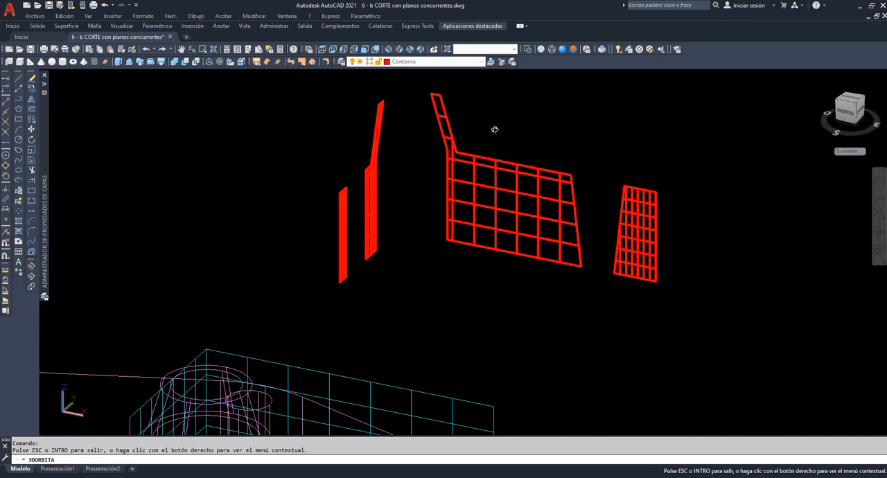
scroll(487, 118, "up", 4)
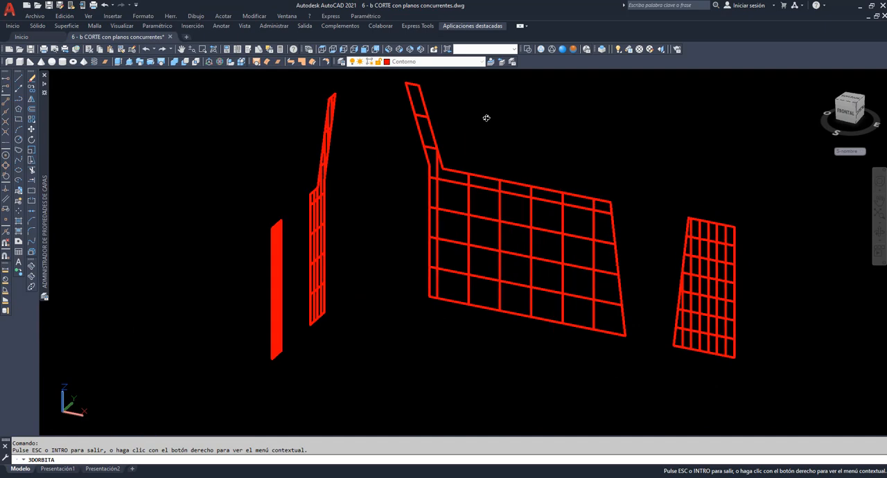
right_click(487, 118)
left_click(509, 125)
left_click(478, 62)
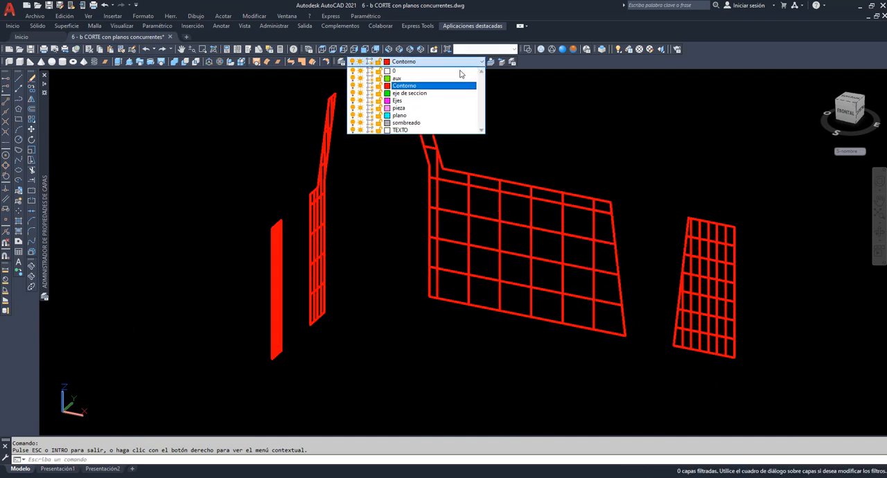
left_click(416, 93)
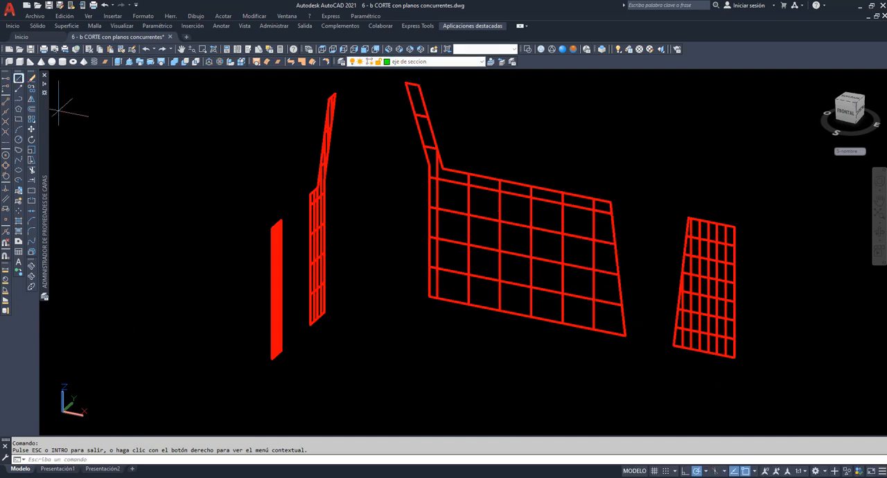
left_click(18, 78)
left_click(736, 357)
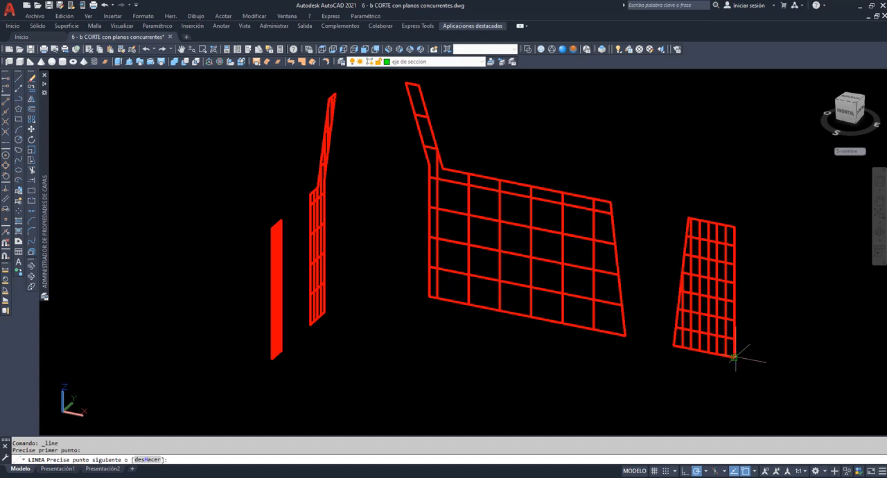
left_click(350, 281)
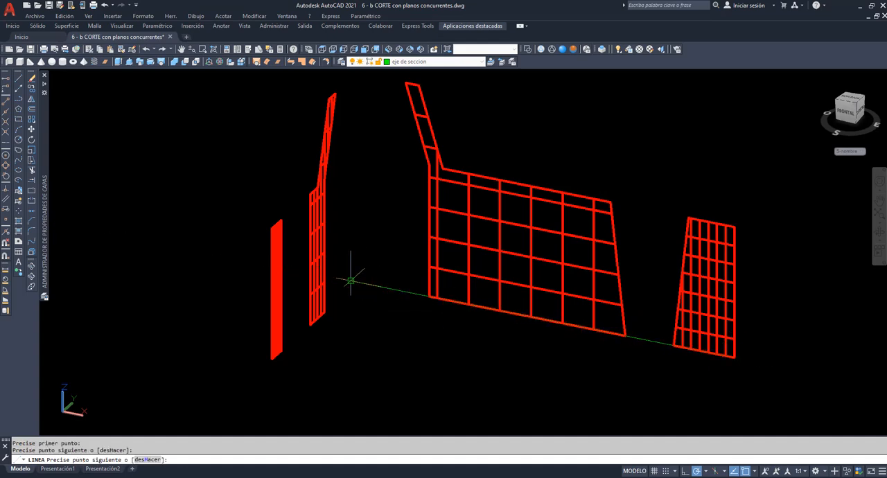
key("Return")
key("Return")
Draw a second line along the base of the two narrow section faces, crossing the first line
left_click(272, 359)
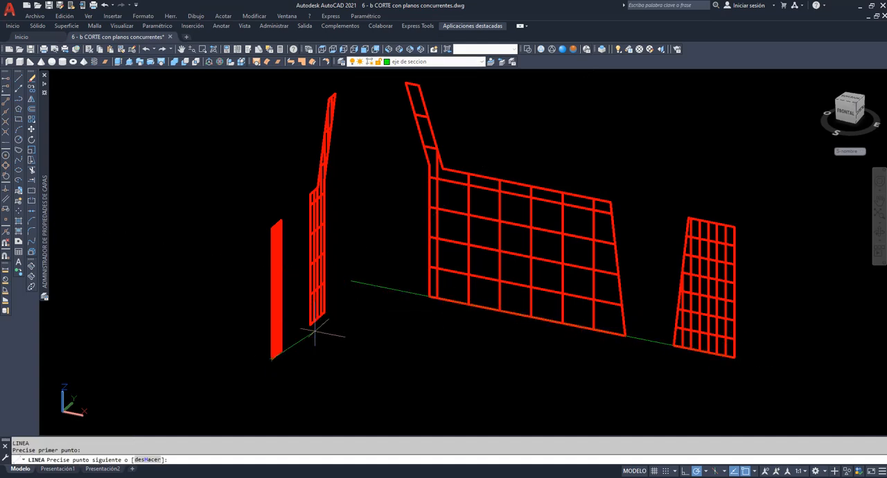
left_click(378, 264)
key("Return")
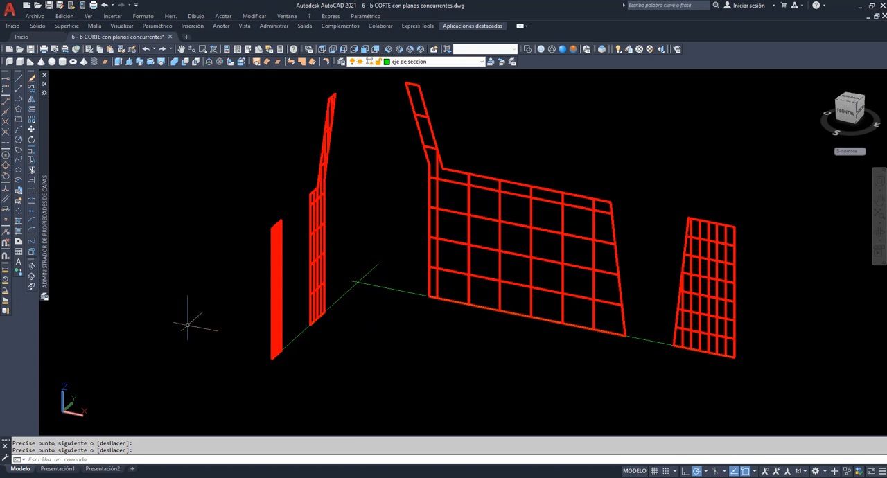
Measure the angle between the two green section-axis lines
left_click(5, 292)
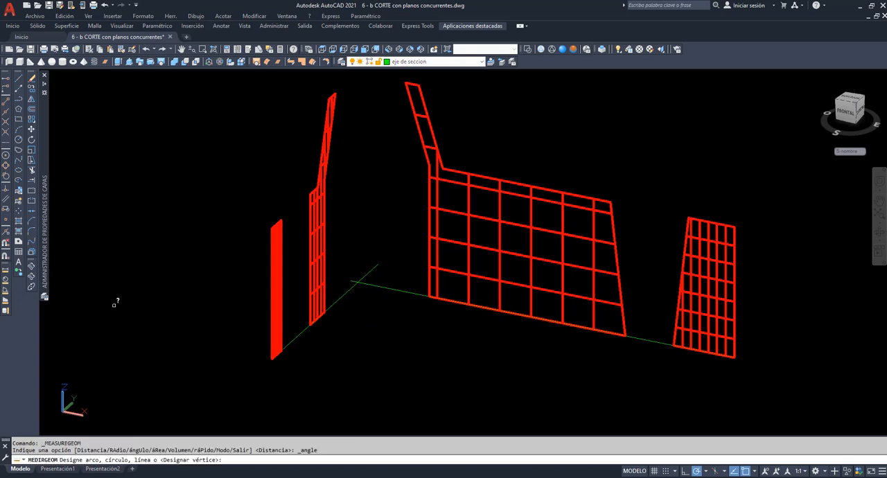
left_click(378, 288)
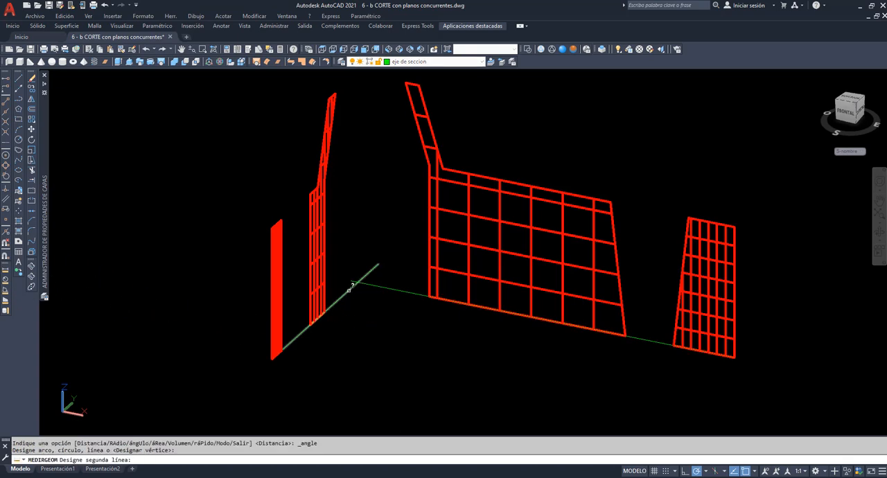
left_click(352, 288)
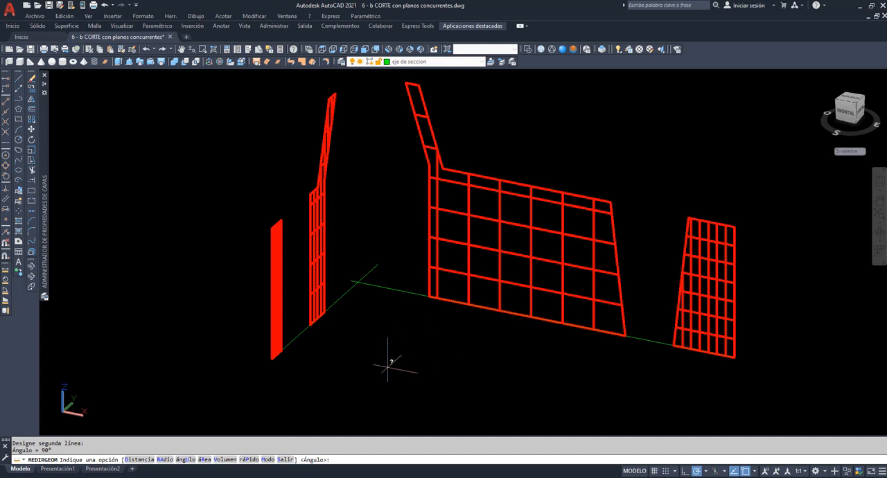
Explode the red section surface into separate faces
left_click(31, 253)
left_click(274, 263)
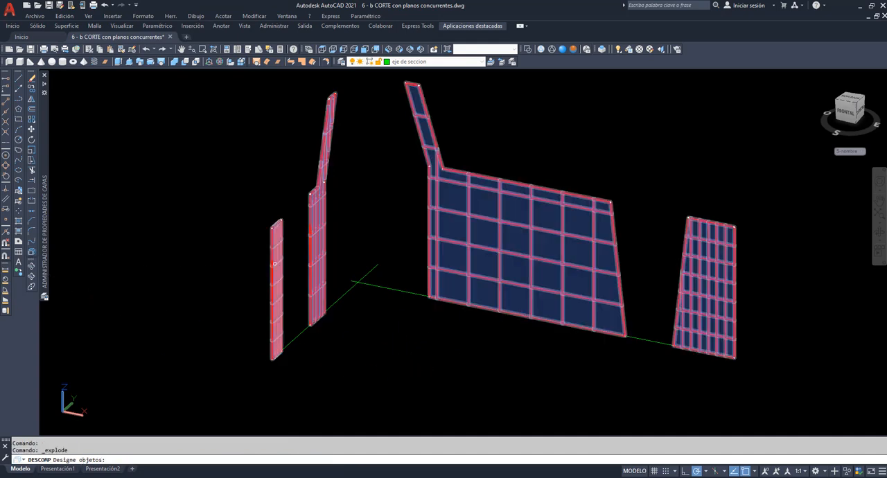
left_click(468, 263)
key("Return")
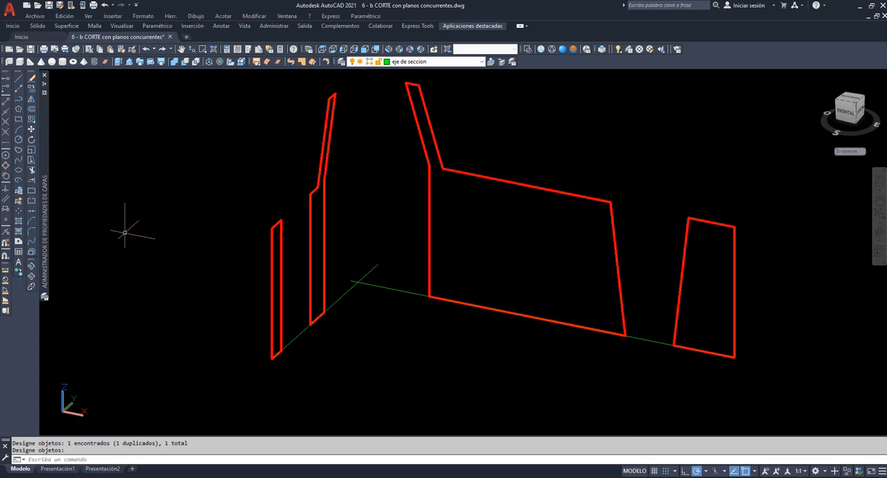
Rotate the two narrow section faces -90° about the intersection of the green axis lines, aligning them with the wide faces
left_click(31, 140)
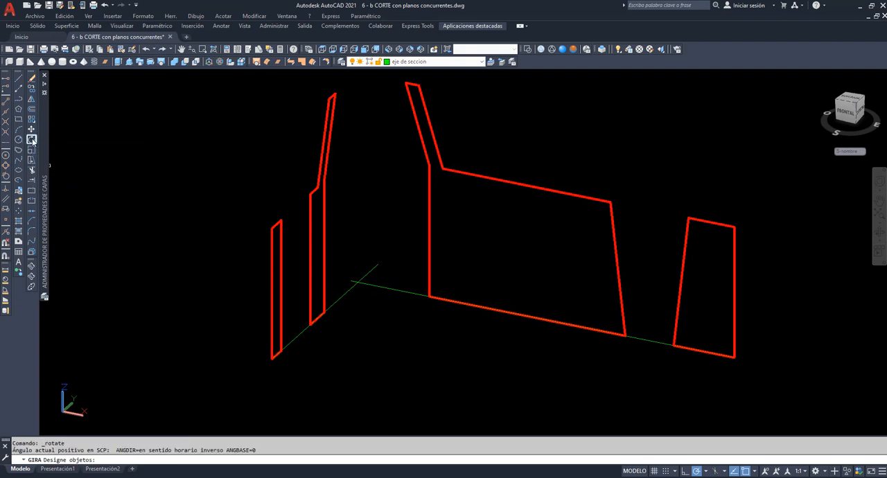
left_click(336, 260)
left_click(279, 227)
key("Return")
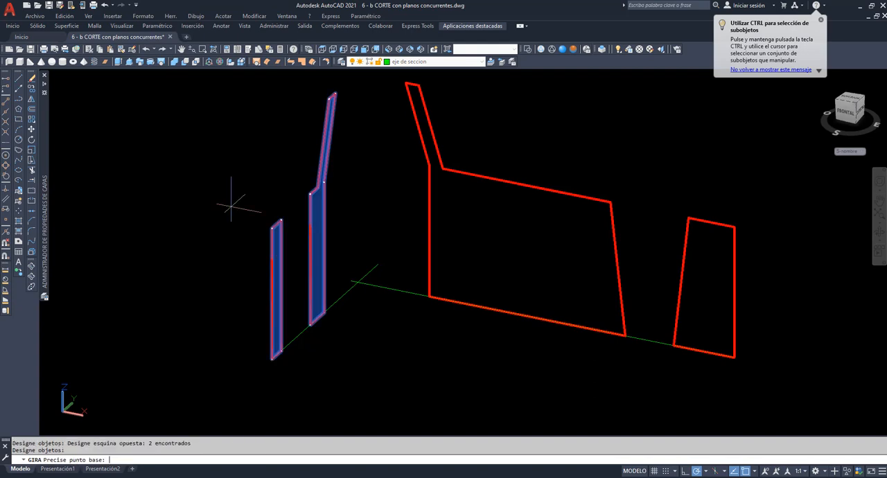
left_click(357, 283)
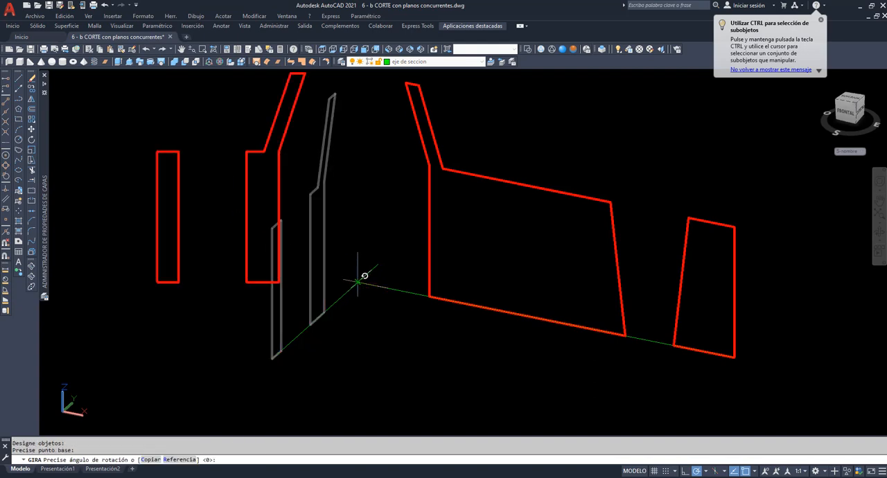
type("-90")
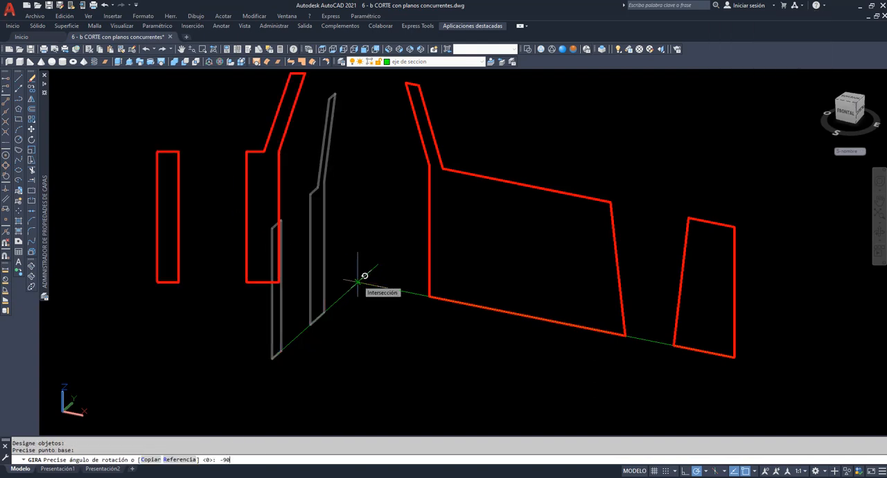
key("Return")
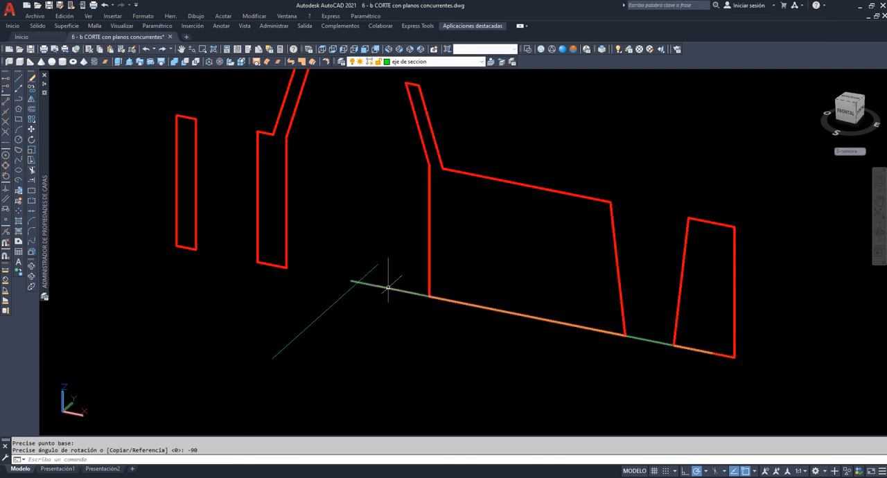
Stretch the section-axis line along the base of the wide faces so it extends beyond the outermost narrow face
left_click(389, 287)
left_click(351, 282)
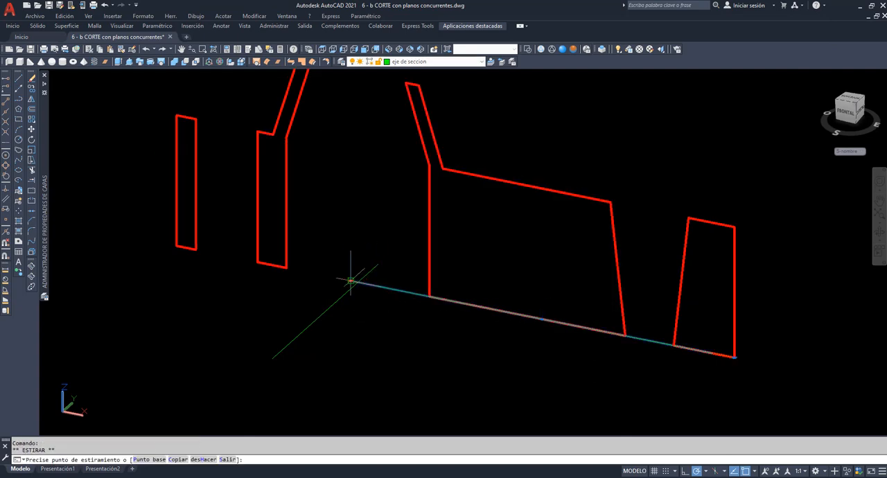
left_click(117, 233)
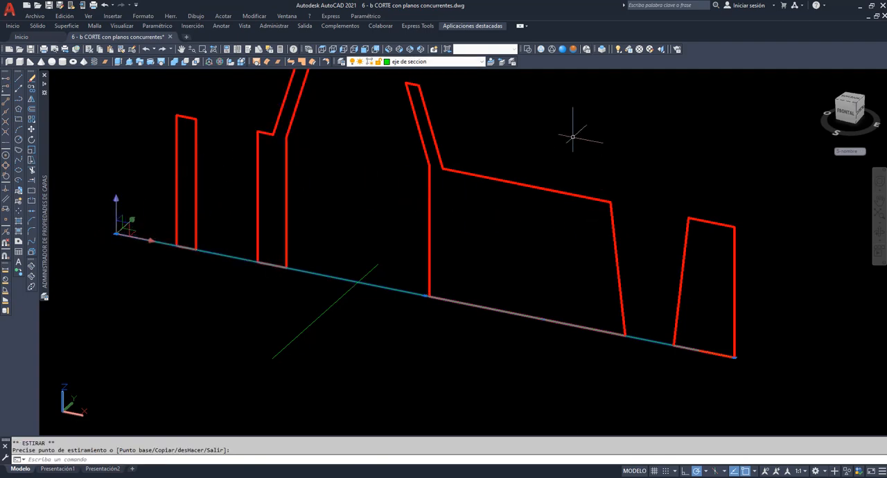
In the front view, move the UCS origin to the outer base corner of the outermost narrow section face
left_click(344, 50)
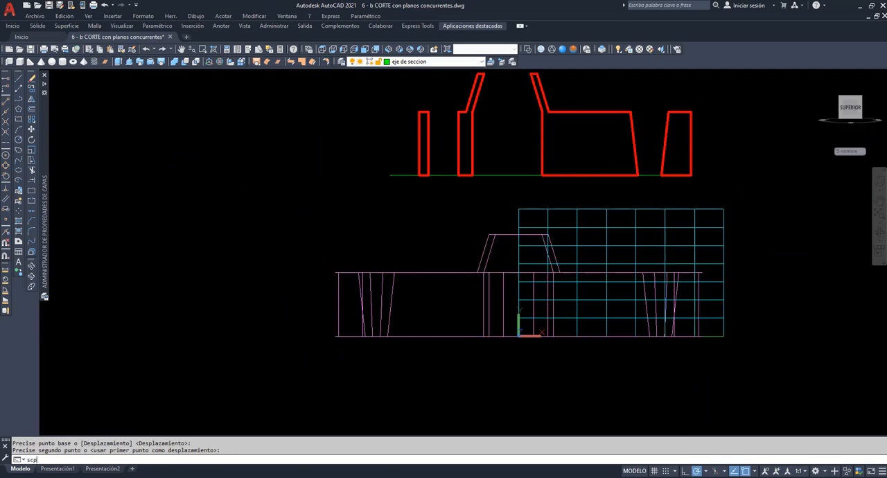
key("Return")
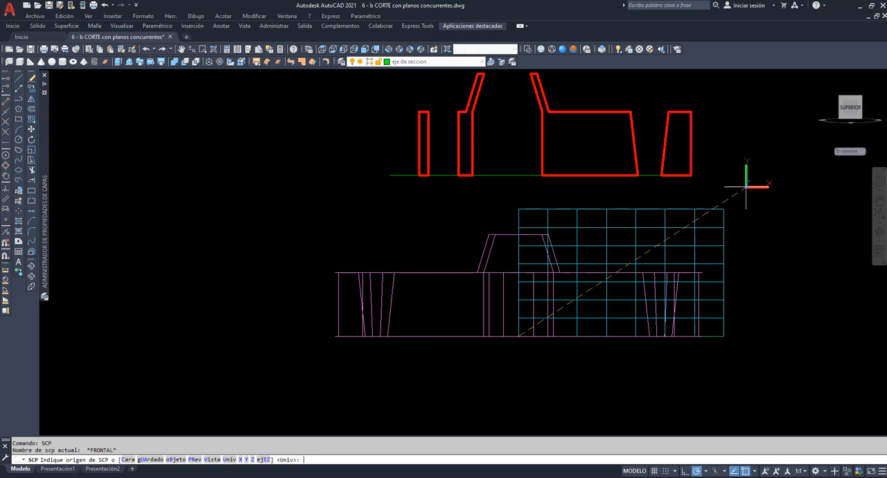
left_click(419, 174)
key("Return")
key("Return")
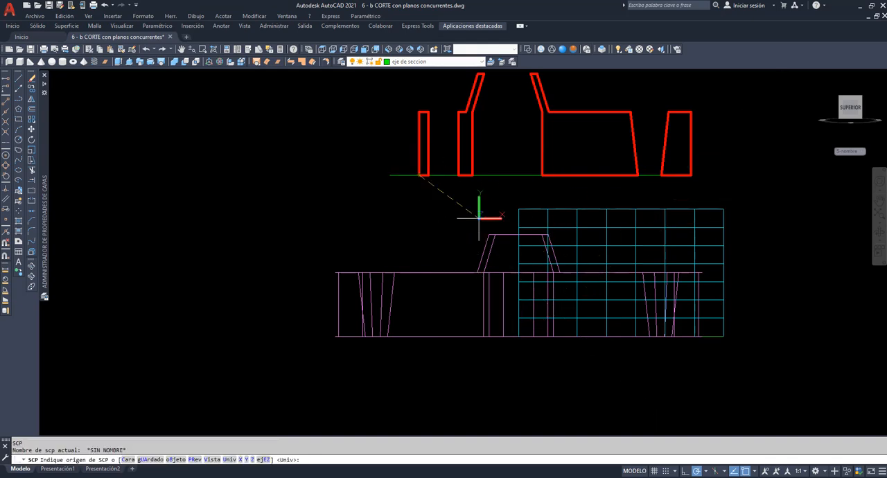
left_click(419, 174)
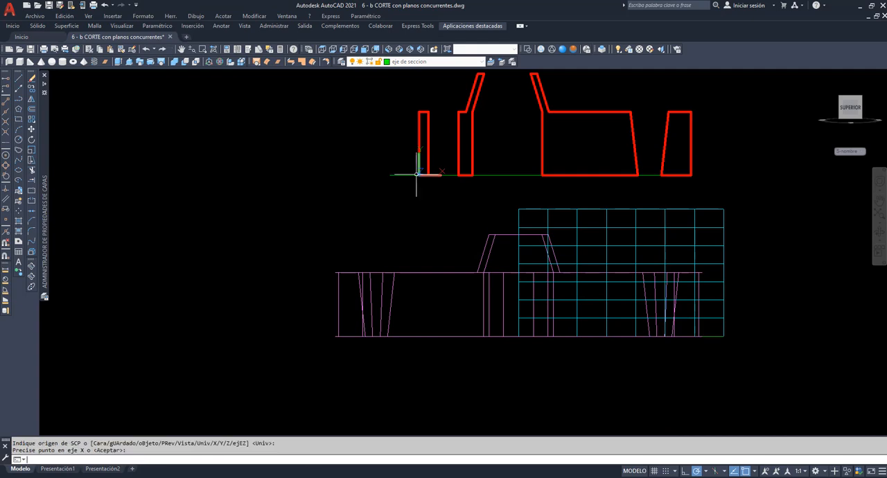
Make sombreado the current layer and set the hatch pattern to ANSI31
left_click(474, 62)
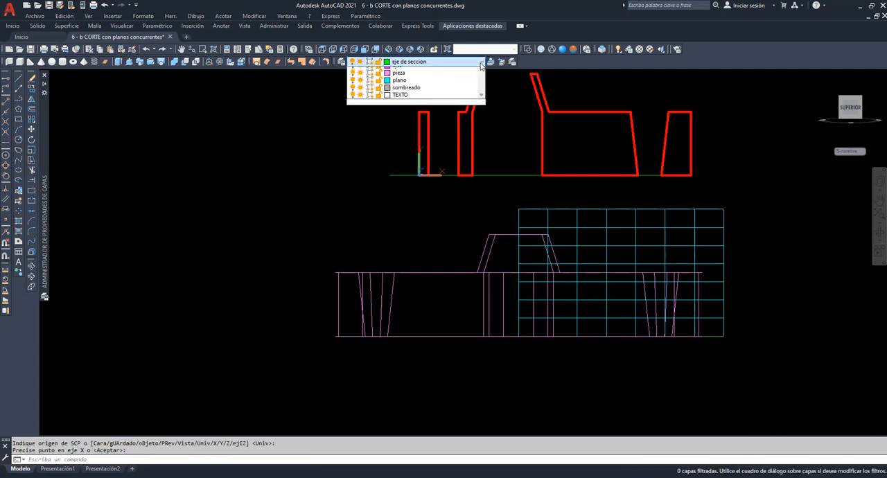
left_click(415, 123)
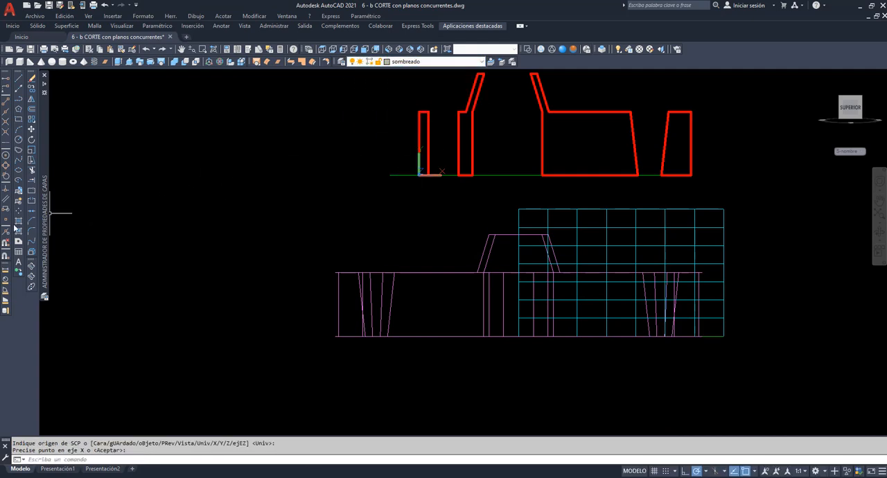
left_click(19, 221)
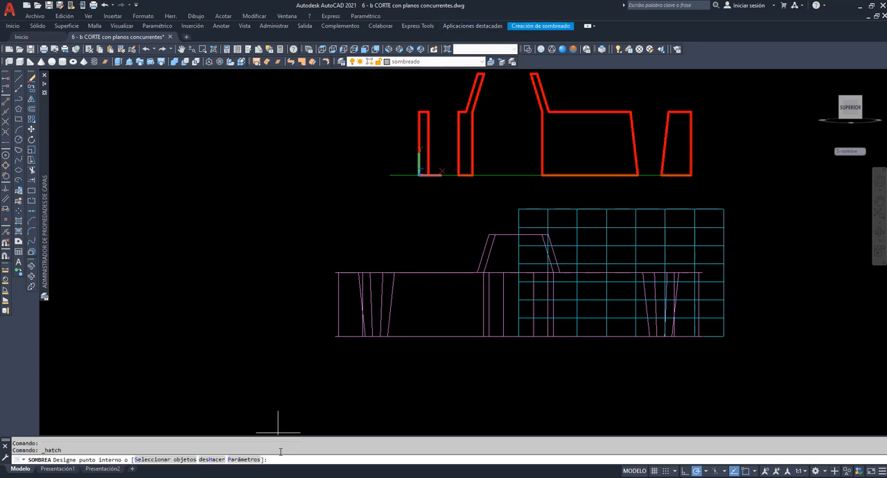
left_click(244, 459)
left_click(400, 180)
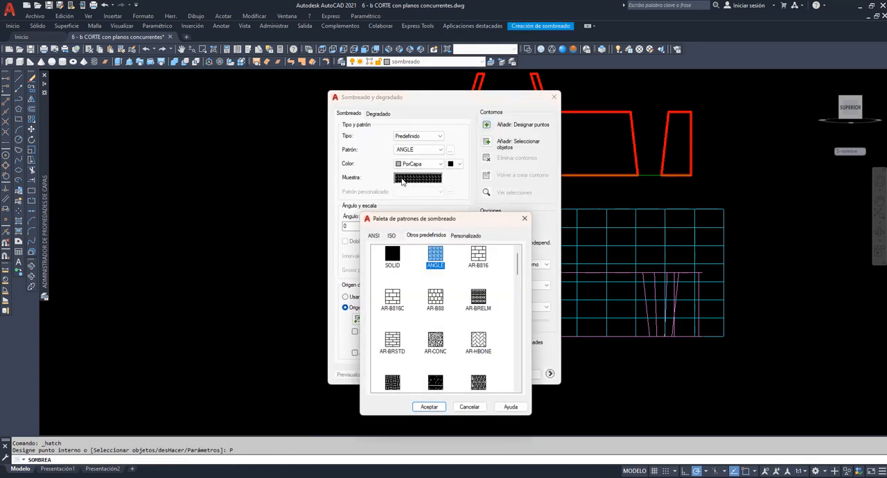
left_click(373, 237)
left_click(391, 256)
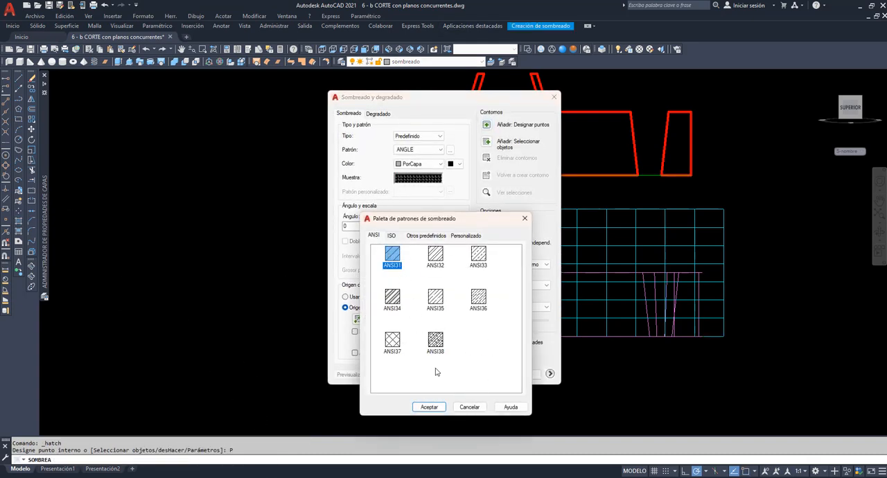
left_click(429, 406)
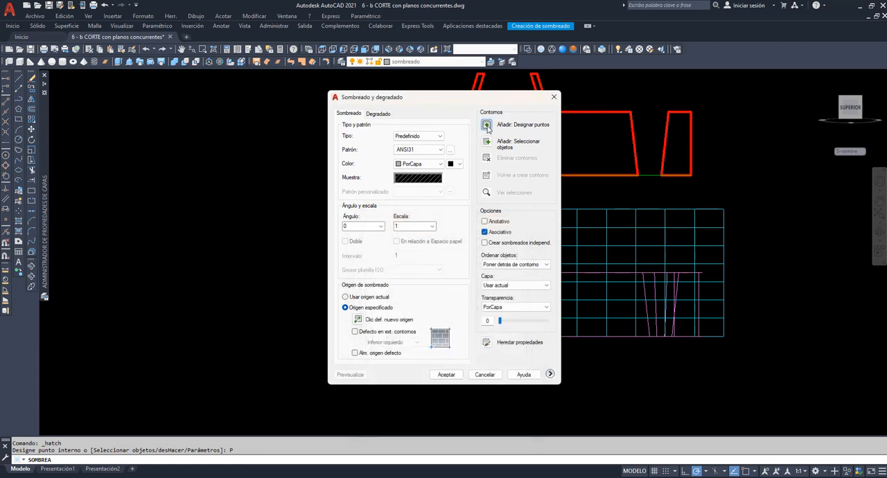
Hatch the interiors of the four aligned section faces
left_click(487, 126)
left_click(422, 143)
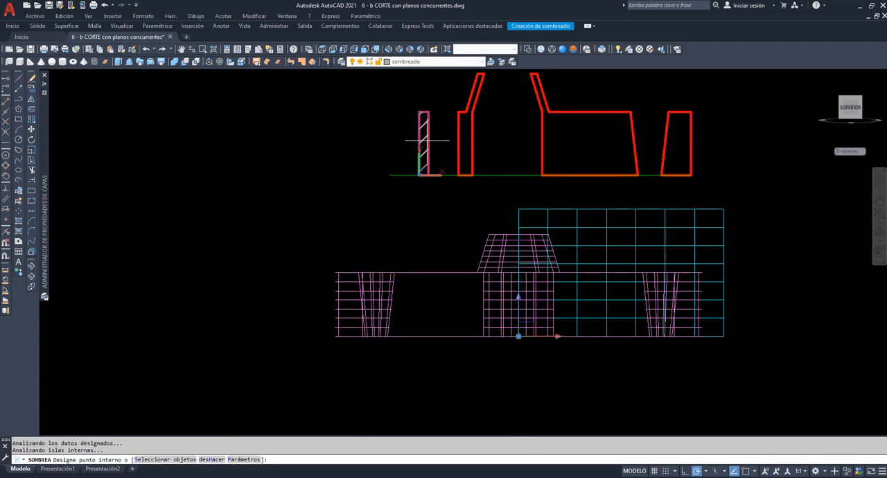
left_click(466, 144)
left_click(580, 155)
left_click(685, 148)
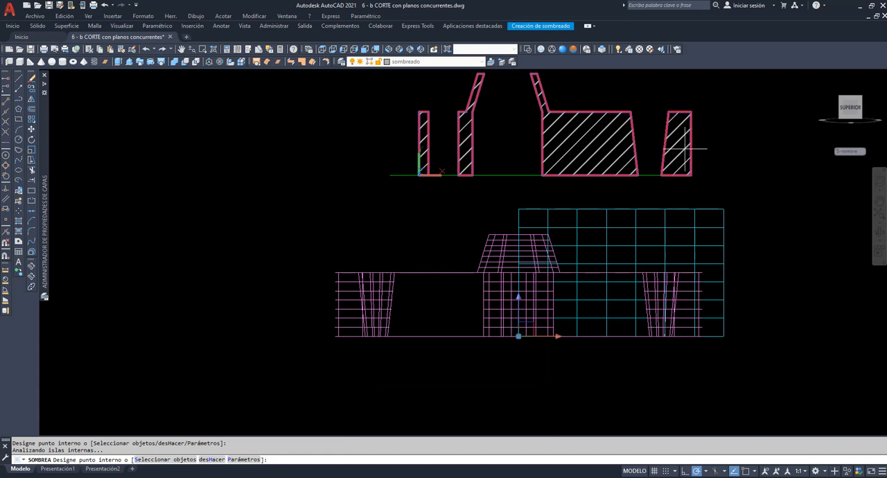
key("Return")
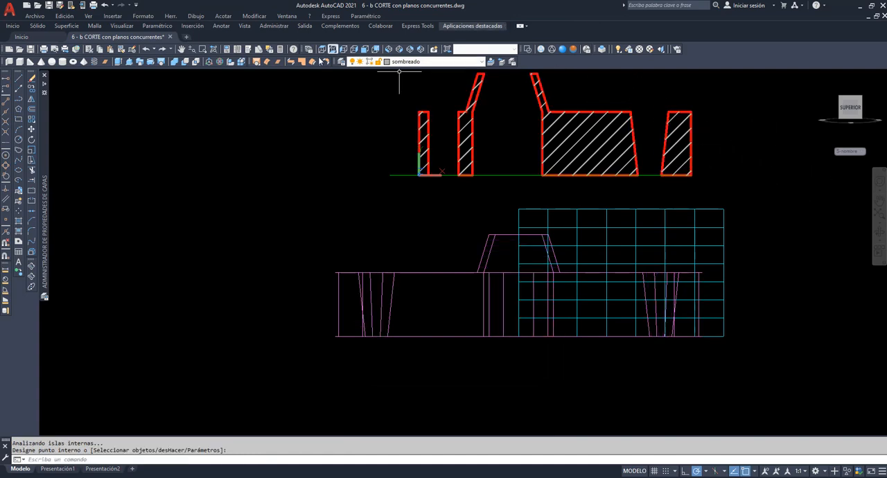
Shade the model in the Realistic visual style and examine the hatched section faces above the flange from front and oblique views
left_click(364, 51)
left_click(562, 50)
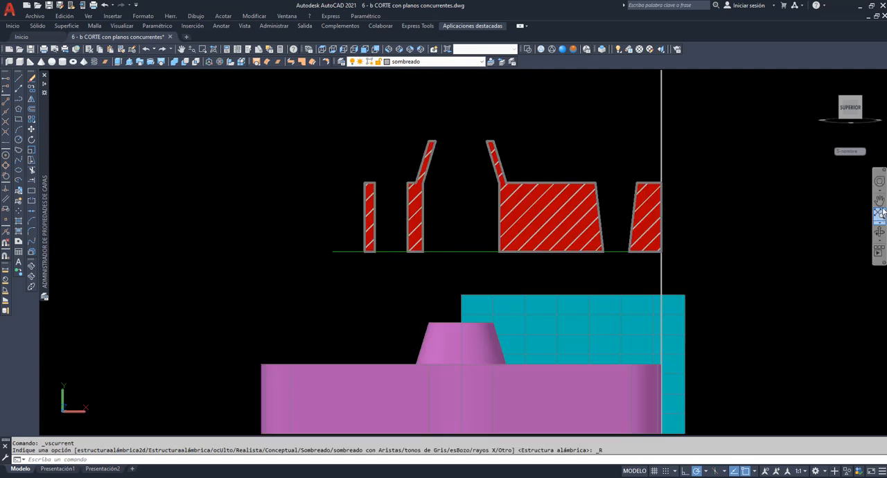
left_click(881, 201)
left_click_drag(695, 258, 639, 215)
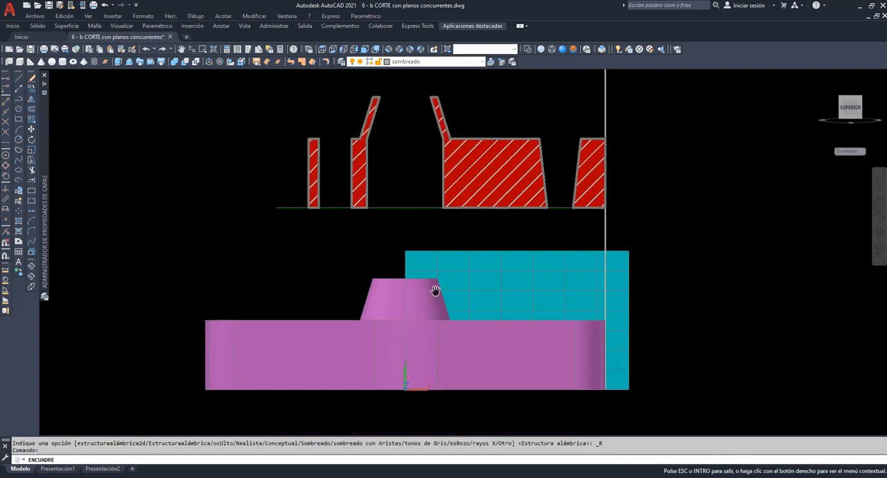
left_click(882, 238)
left_click_drag(636, 287, 611, 180)
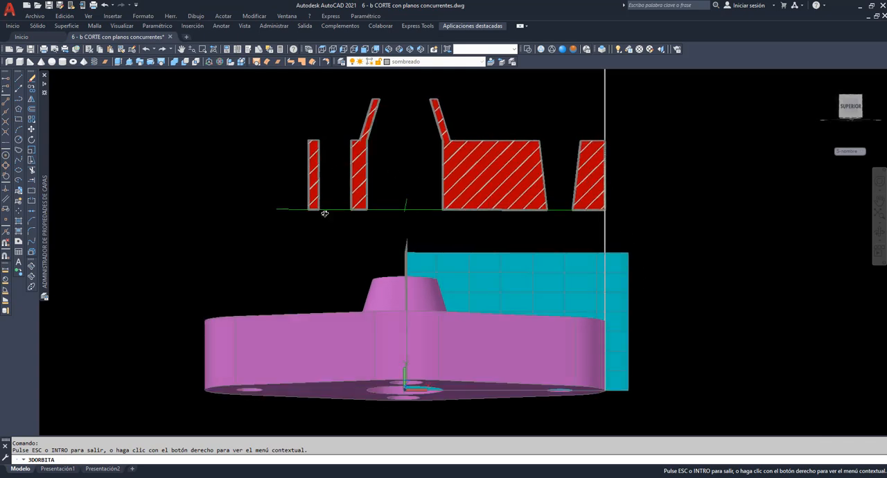
left_click_drag(494, 296, 477, 296)
right_click(645, 168)
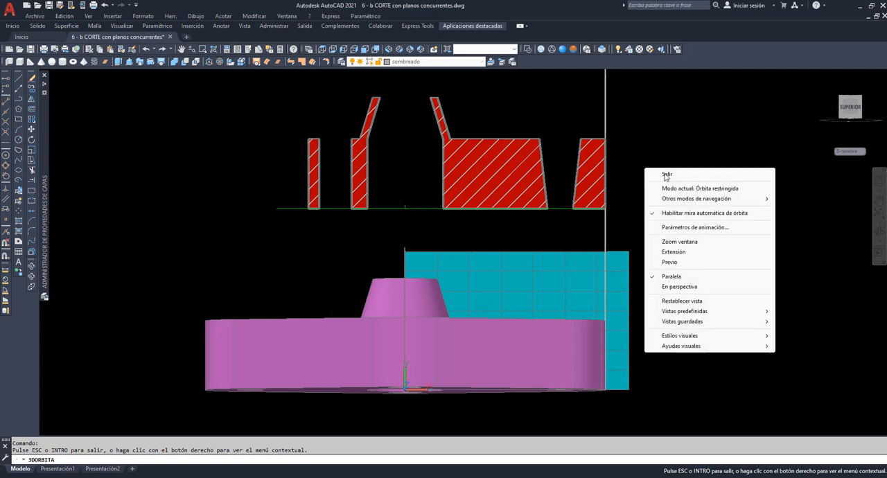
left_click(657, 174)
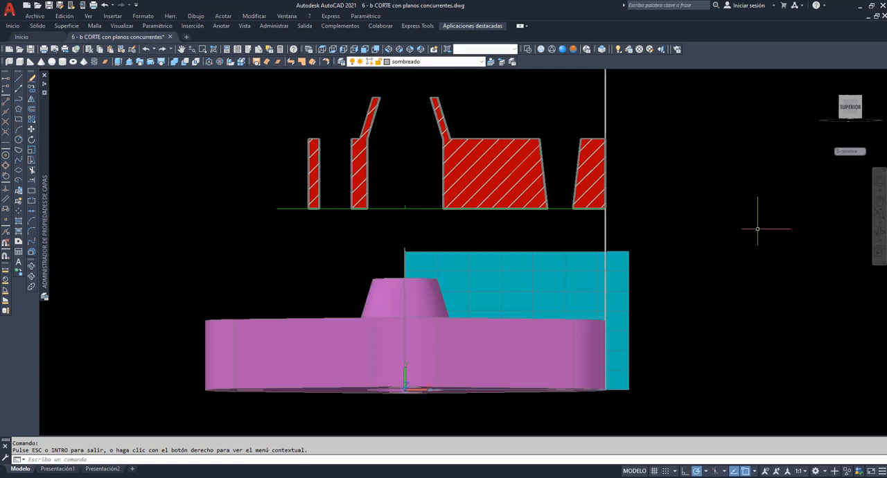
left_click(880, 239)
left_click_drag(544, 317, 387, 249)
right_click(341, 210)
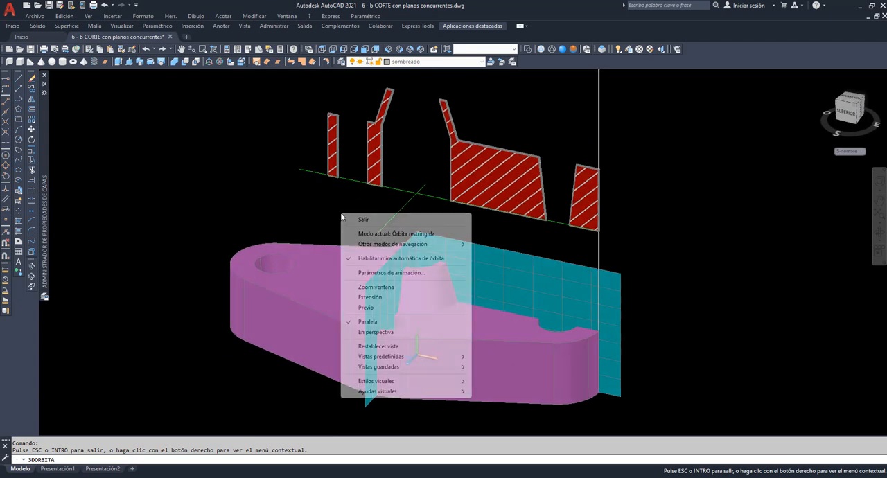
left_click(355, 222)
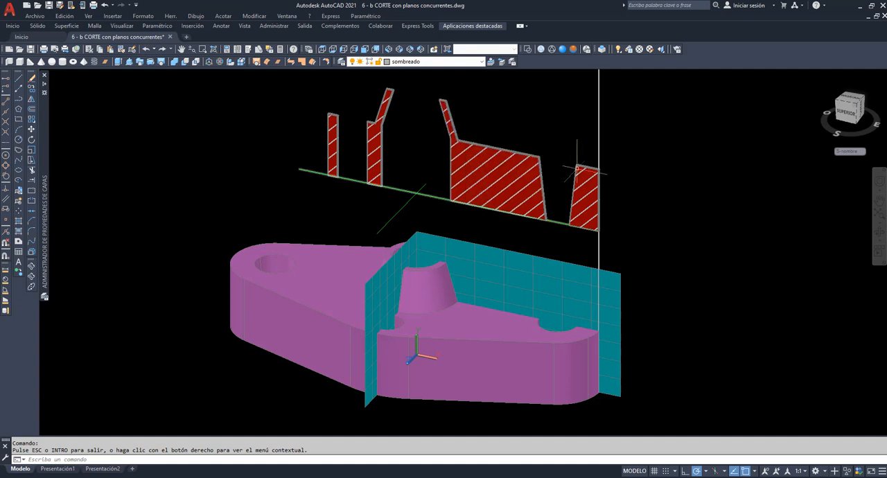
left_click(457, 133)
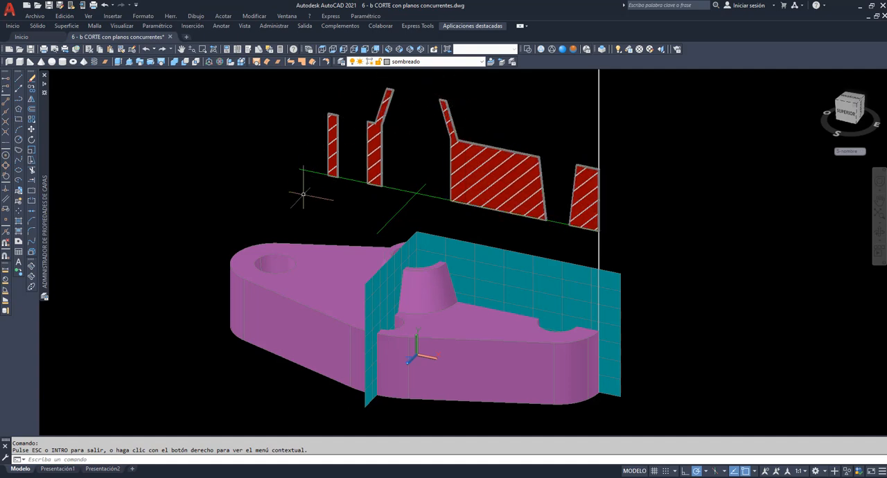
Copy the flange together with its cutting surface to the empty area on the far side of the original
scroll(569, 243, "up", 2)
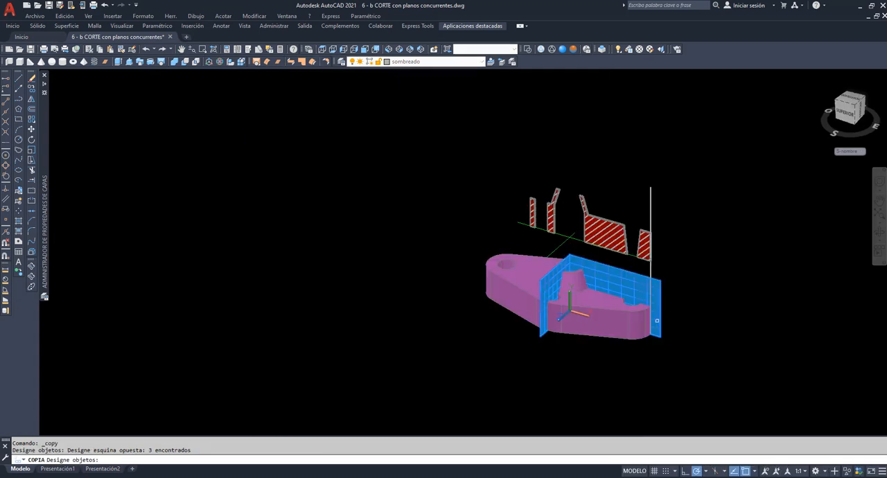
left_click(635, 357)
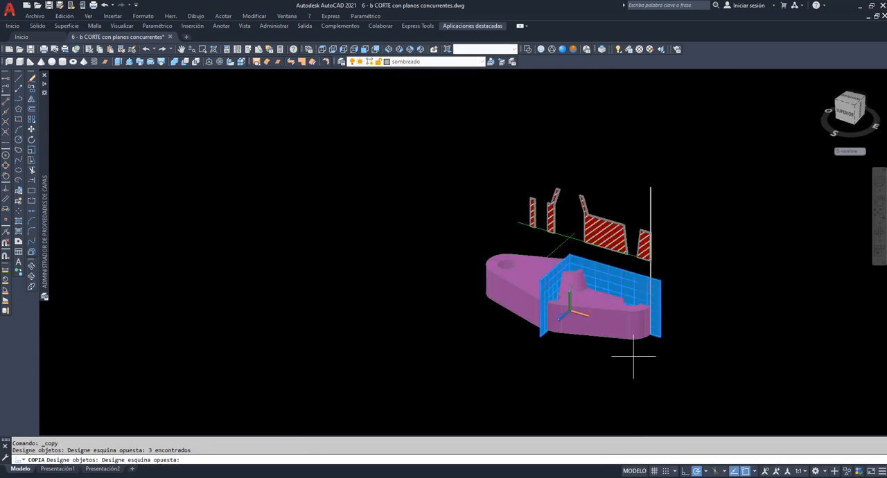
left_click(538, 324)
key("Return")
left_click(568, 362)
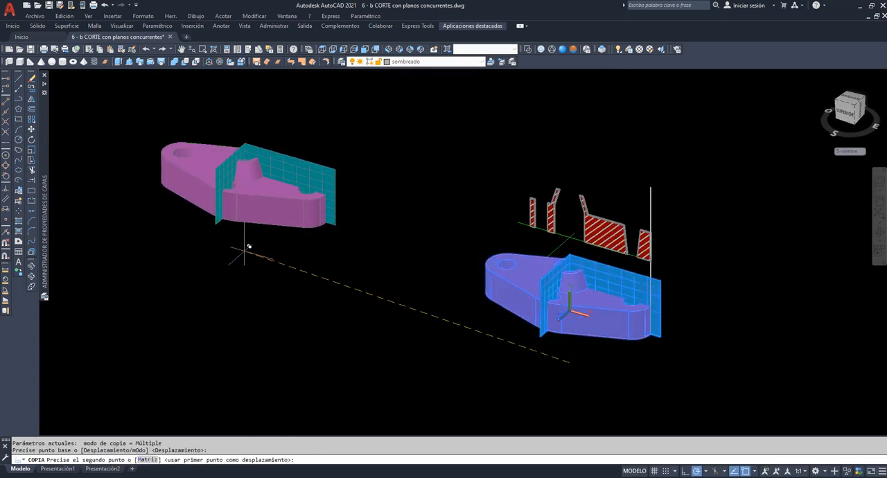
left_click(236, 251)
key("Return")
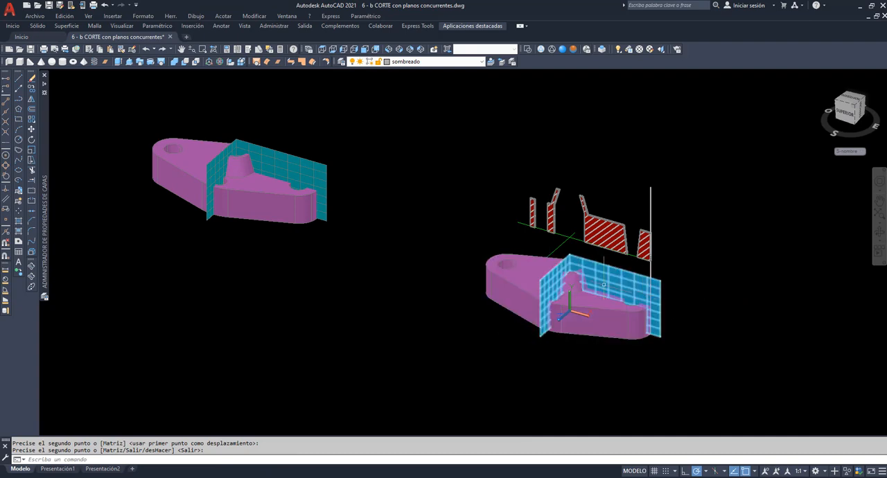
Explode the cutting surface through the original flange, beneath the hatched faces, into separate planes
left_click(202, 49)
left_click(461, 217)
left_click(701, 343)
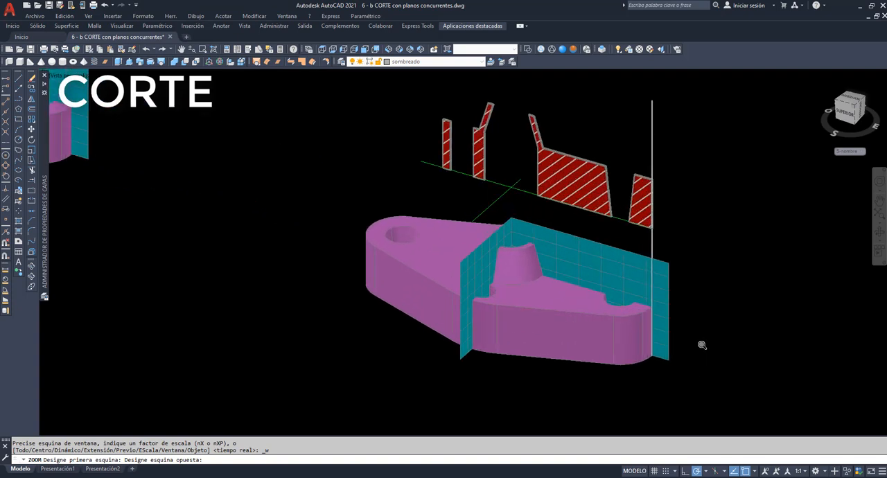
left_click(31, 253)
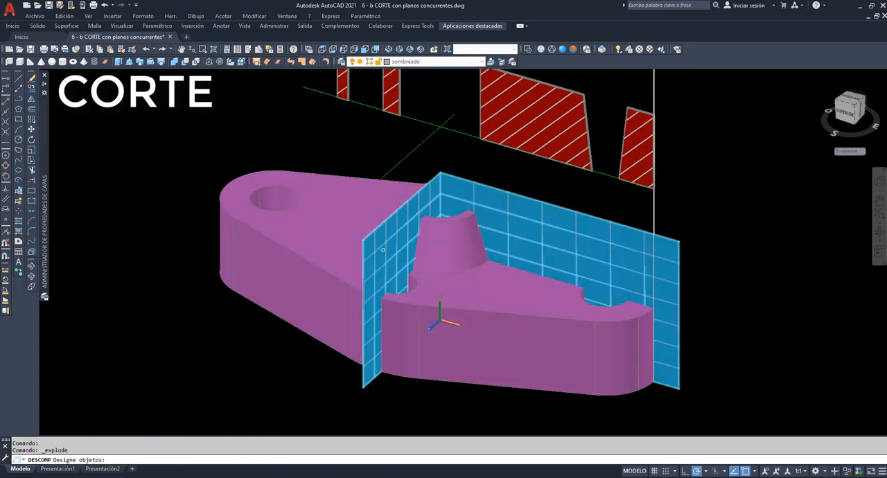
left_click(377, 247)
key("Return")
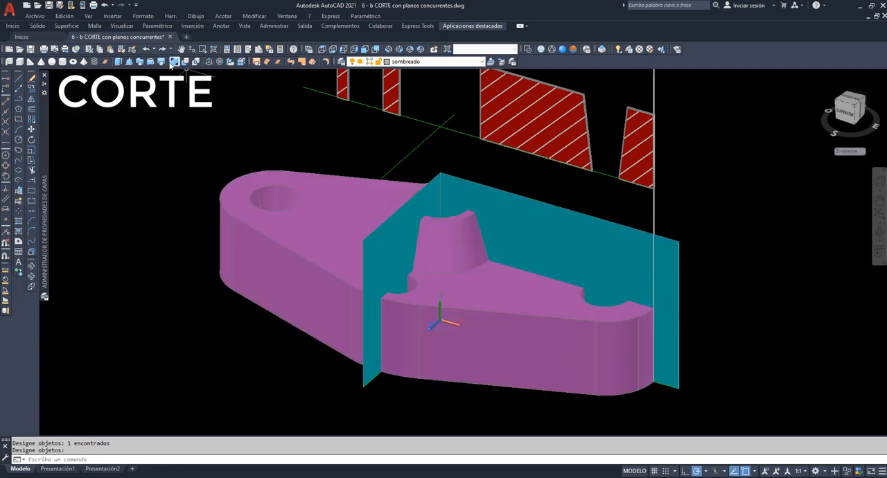
Extrude the shorter cutting plane into a solid block that encloses the front portion of the flange
left_click(119, 62)
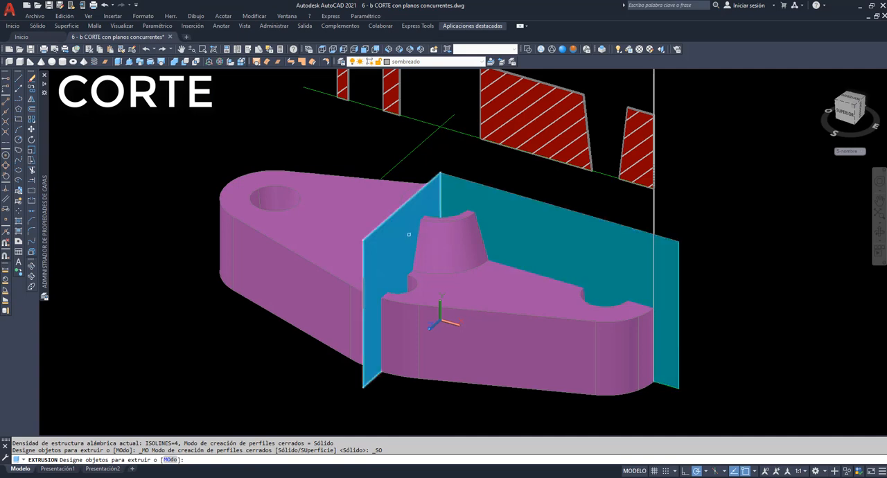
left_click(407, 233)
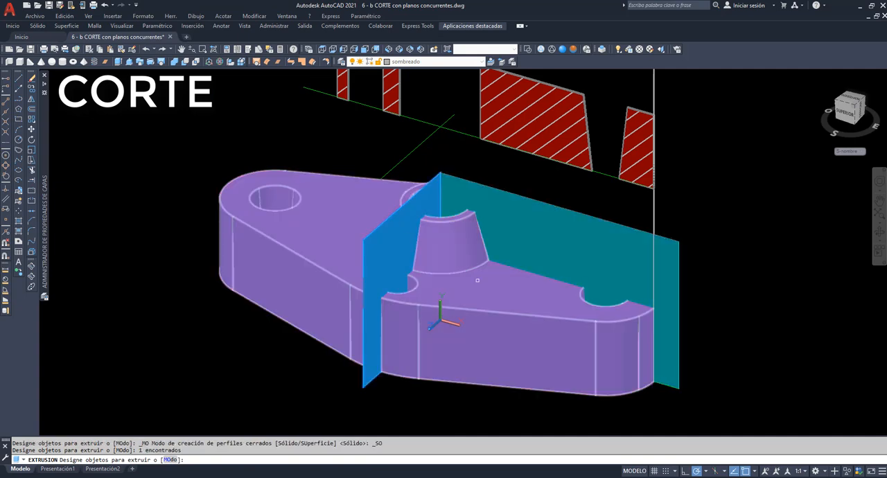
key("Return")
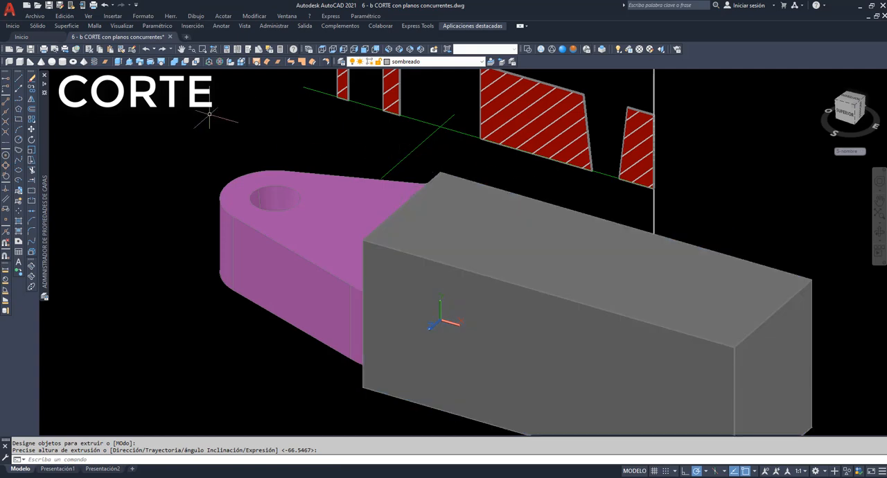
Subtract the extruded block from the original flange and show the cut part from the front
left_click(186, 62)
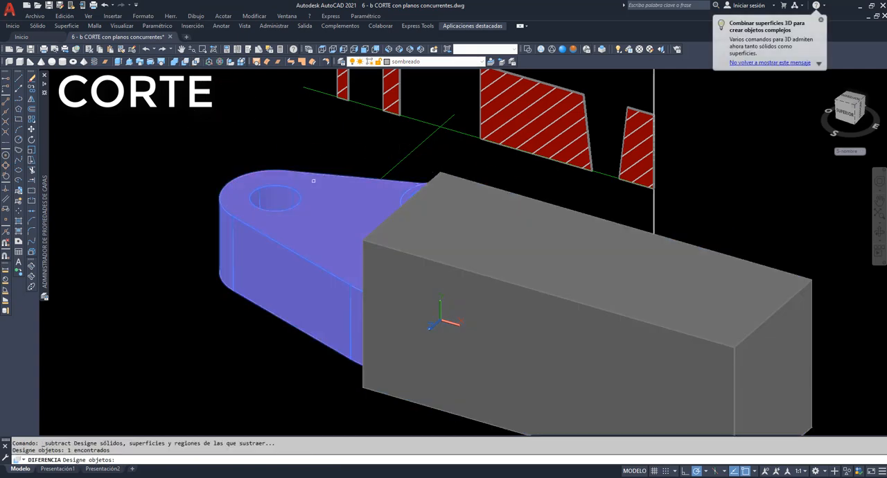
left_click(388, 228)
key("Return")
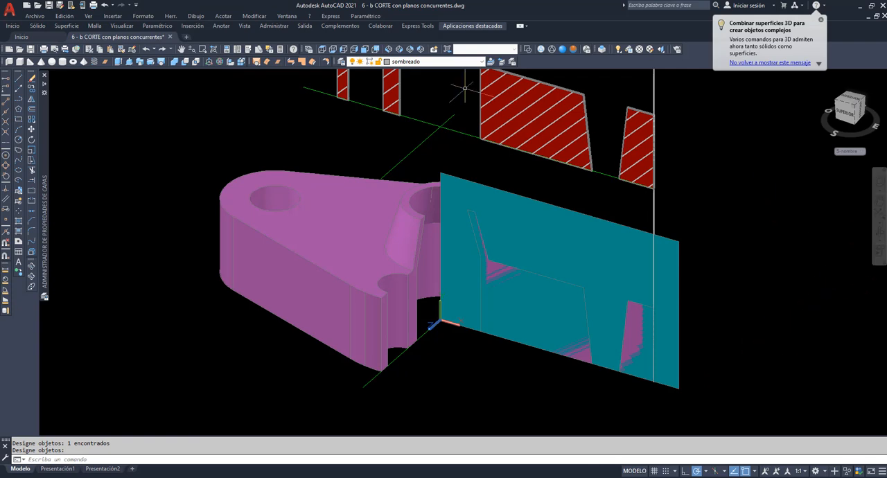
left_click(365, 50)
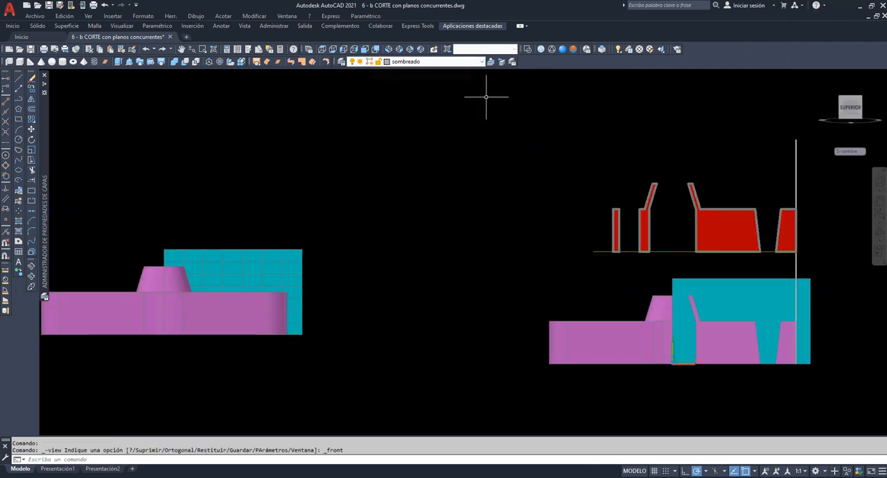
Delete the remaining cutting plane standing in front of the cut flange
left_click(879, 199)
left_click_drag(721, 299, 484, 246)
scroll(484, 249, "up", 5)
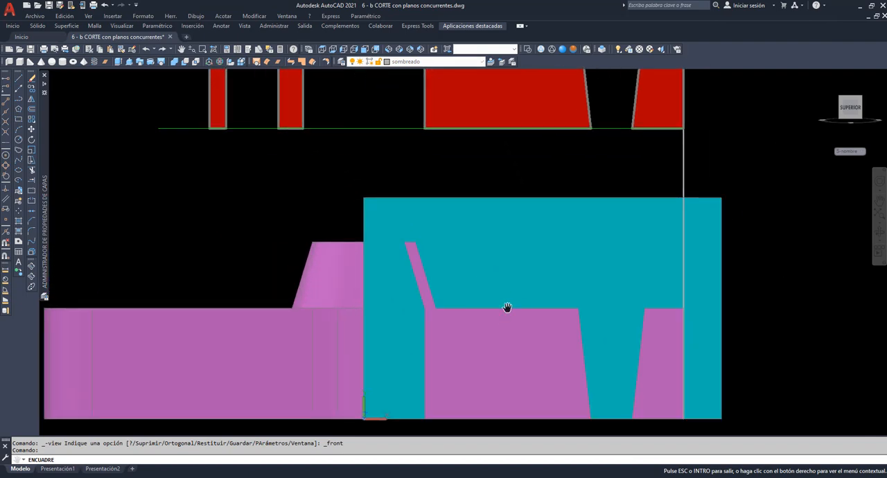
left_click_drag(507, 307, 470, 217)
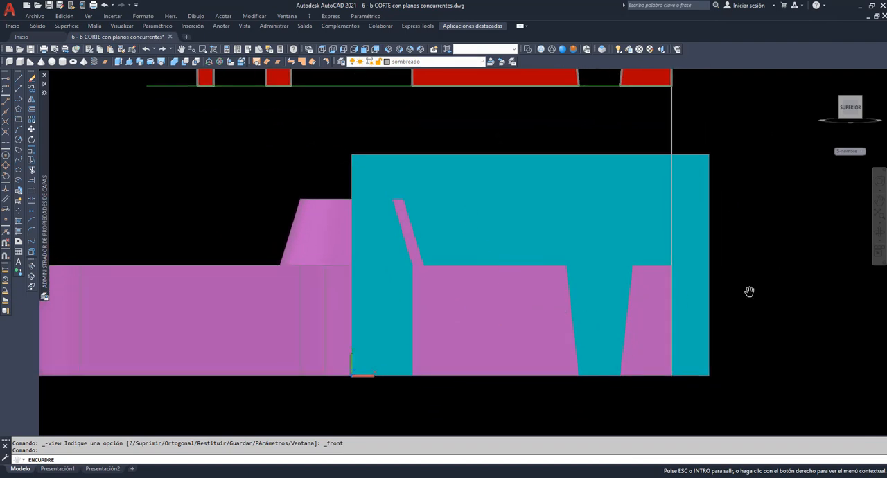
left_click(879, 235)
left_click_drag(658, 295, 641, 268)
right_click(733, 108)
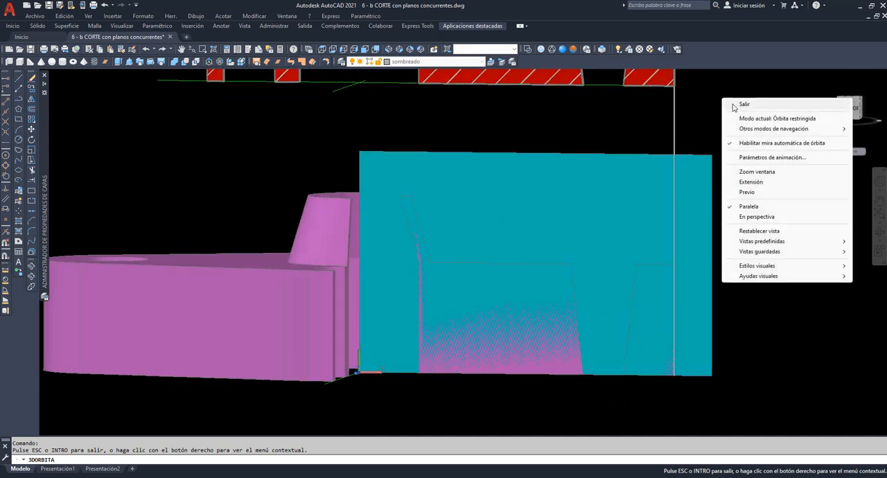
left_click(744, 104)
left_click(616, 186)
key("Delete")
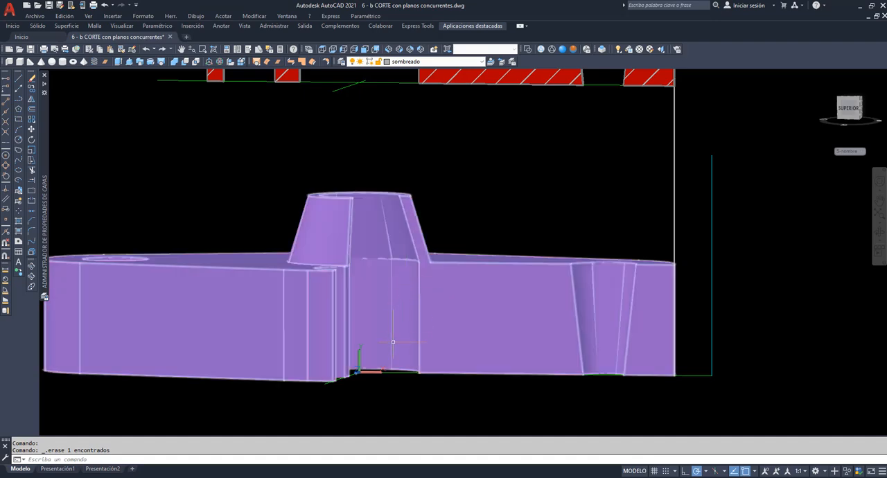
Reset the user coordinate system to World
left_click(31, 266)
left_click_drag(447, 322, 403, 356)
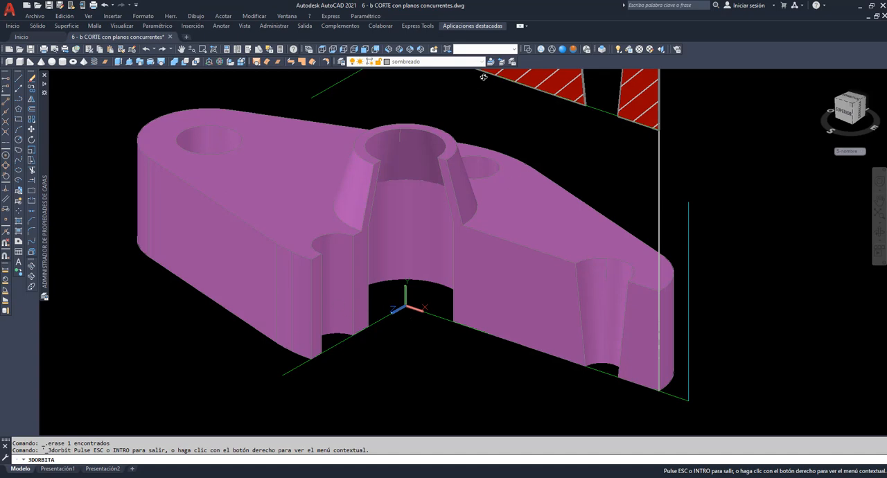
right_click(465, 98)
left_click(482, 106)
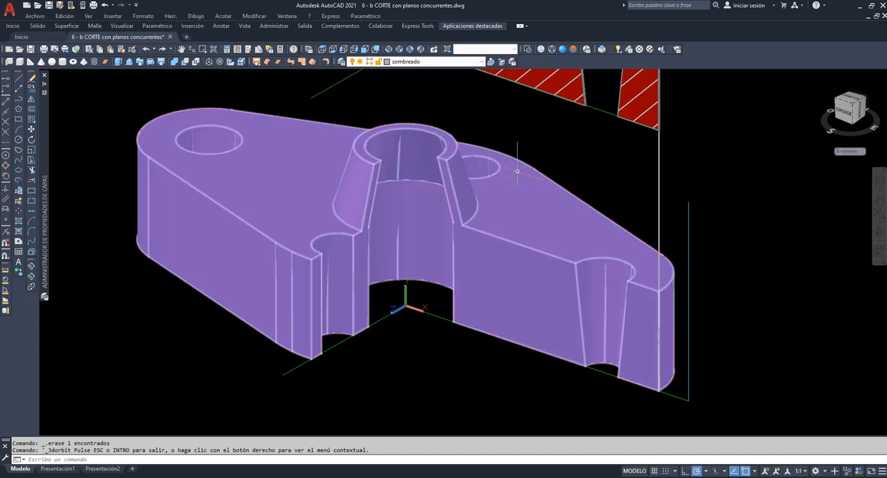
type("scp")
key("Return")
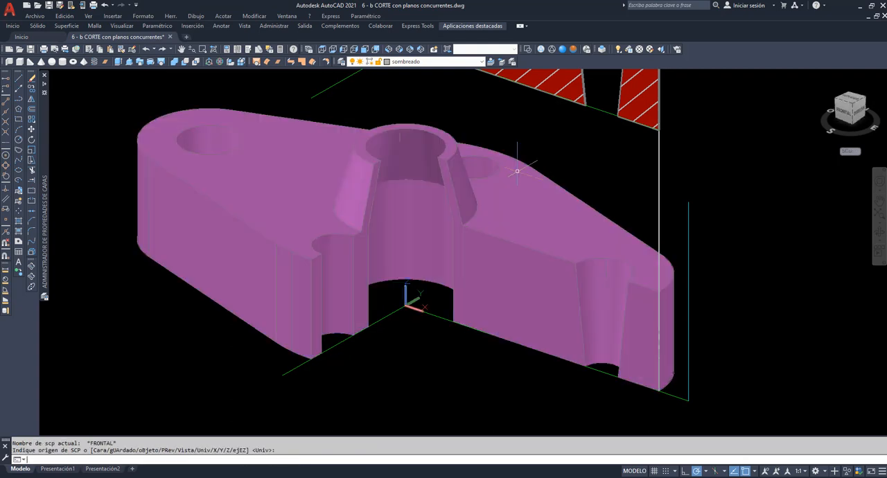
Slice the cut flange along the YZ plane through the coordinate origin, keeping both sides
type("corte")
key("Return")
left_click(519, 206)
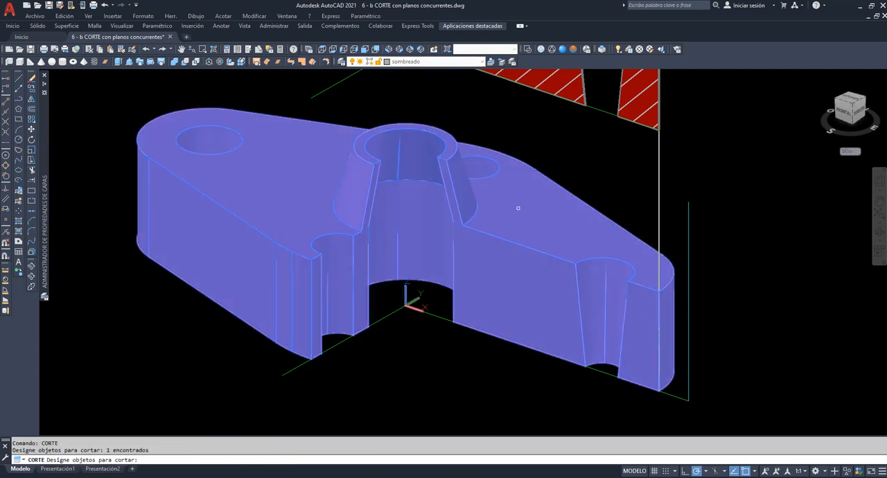
key("Return")
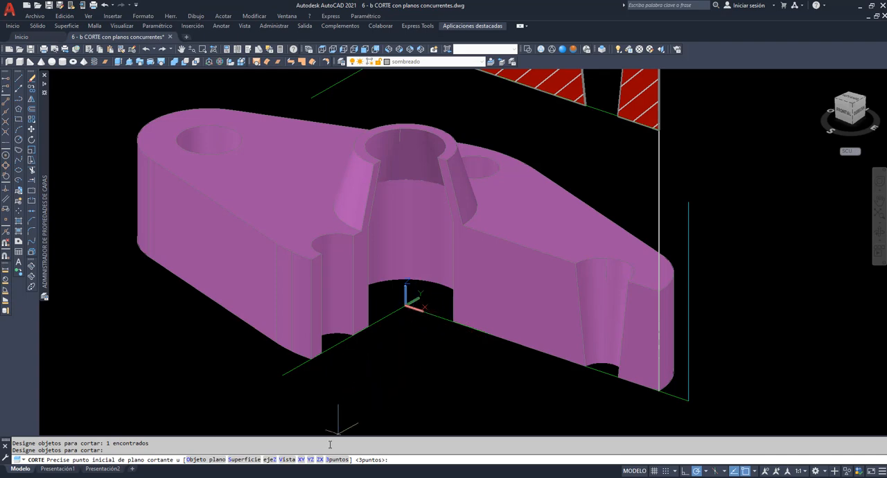
left_click(310, 459)
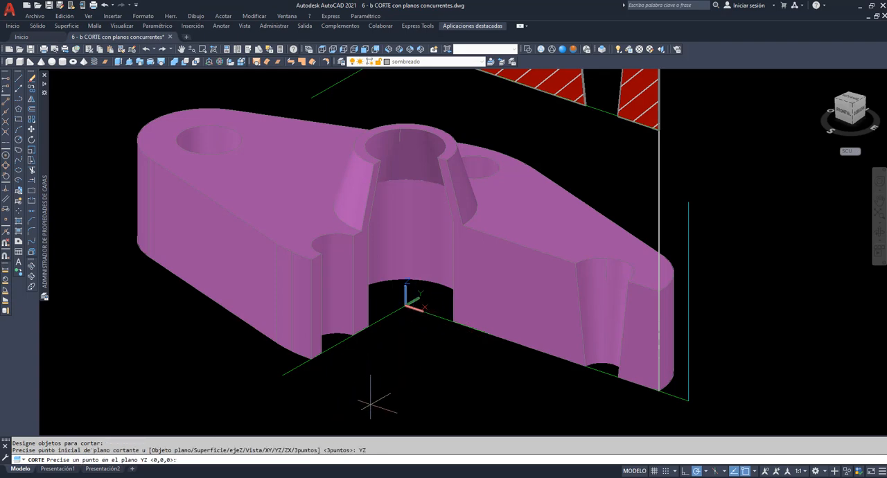
left_click(405, 306)
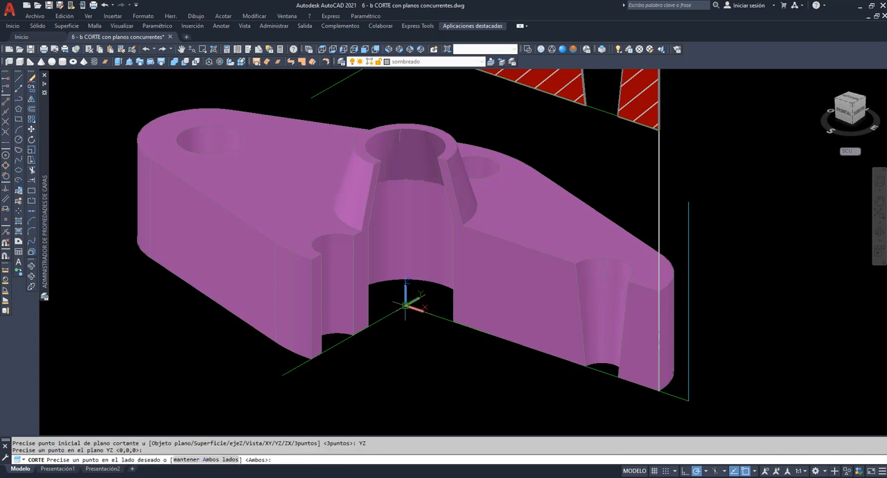
key("Return")
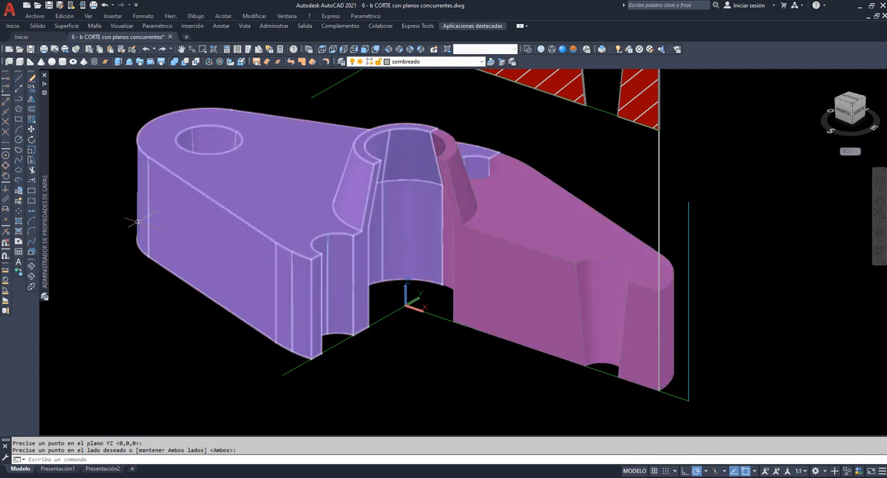
Rotate the half with the forward-facing cut by -90 degrees about the coordinate origin so both cut faces align
left_click(31, 139)
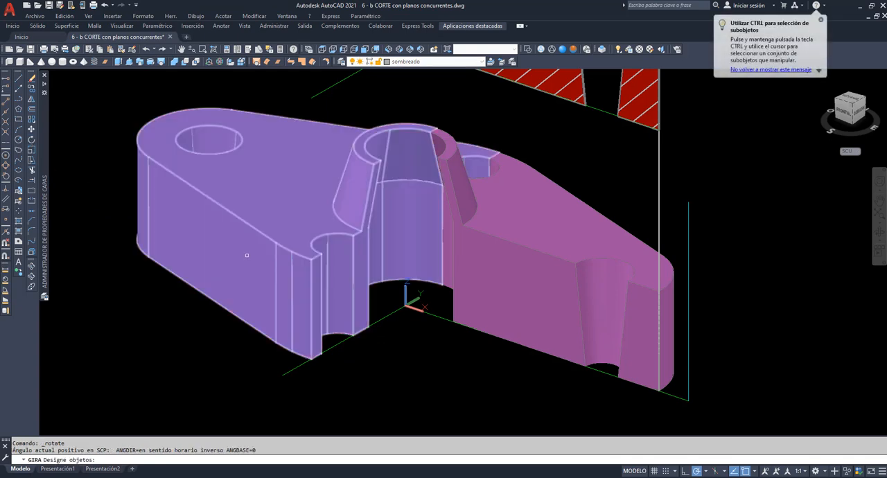
left_click(244, 255)
key("Return")
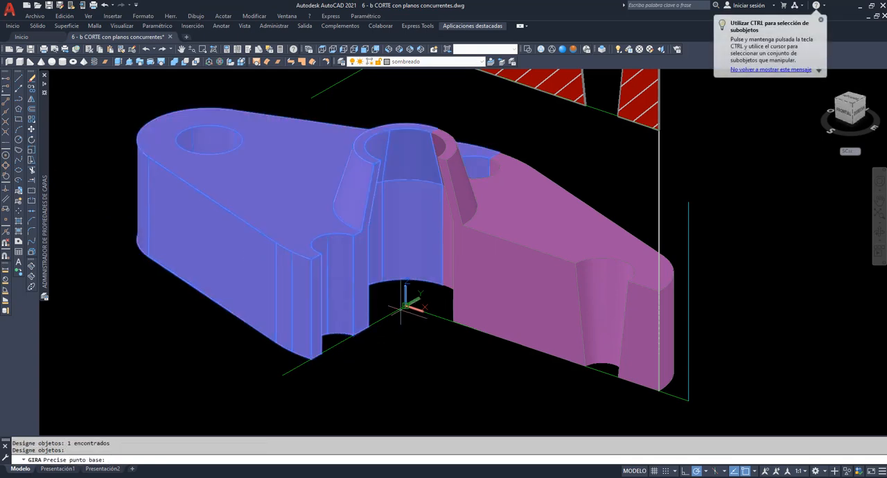
left_click(406, 305)
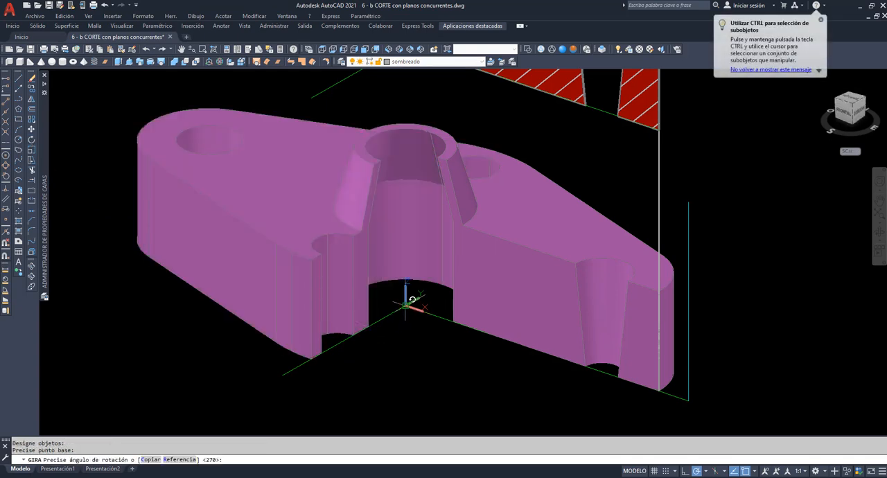
type("-90")
key("Return")
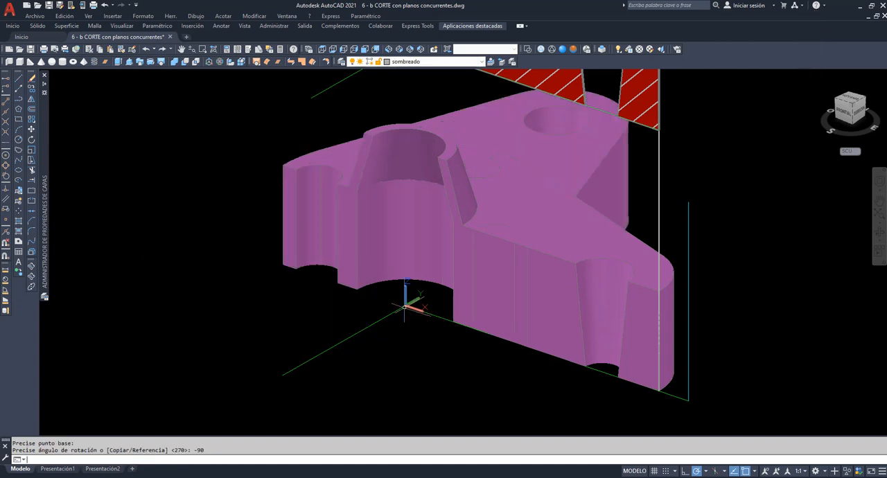
Try uniting the rotated half and the fixed half into one solid, and undo the union
left_click(175, 62)
left_click(394, 163)
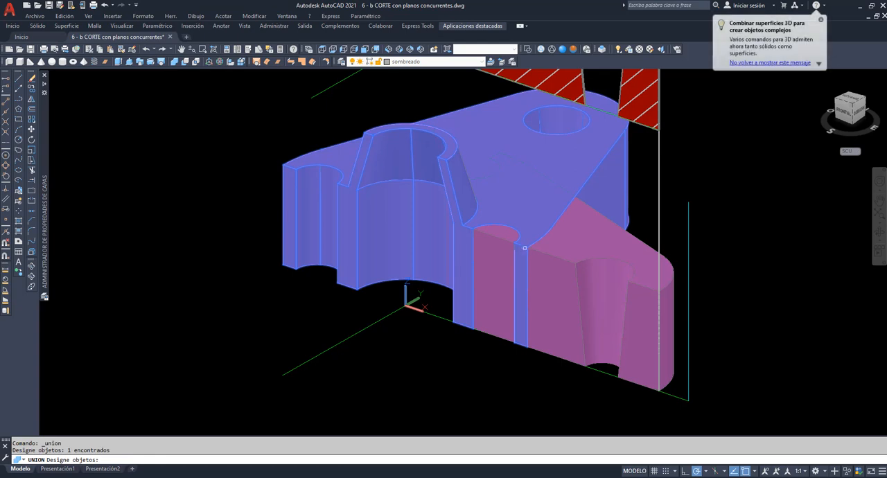
left_click(544, 255)
key("Return")
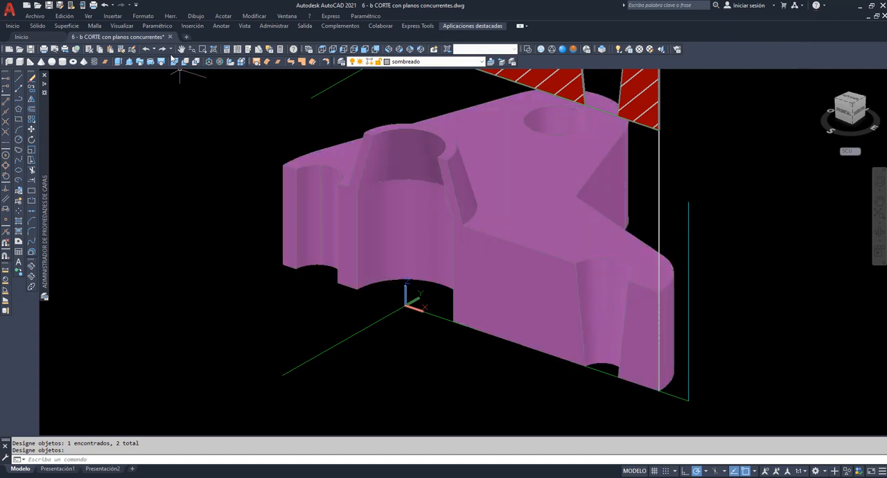
left_click(146, 49)
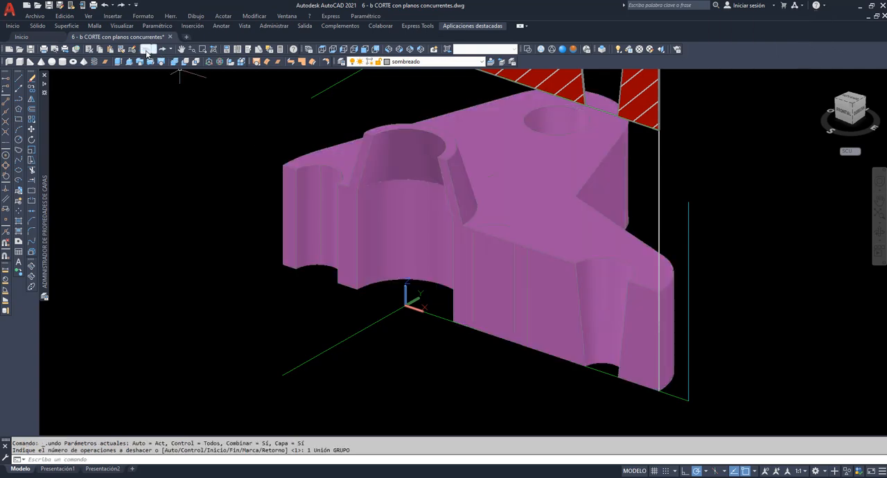
Show the aligned flange from the front and place the coordinate system origin at the lower-left corner of its cut face
left_click(364, 49)
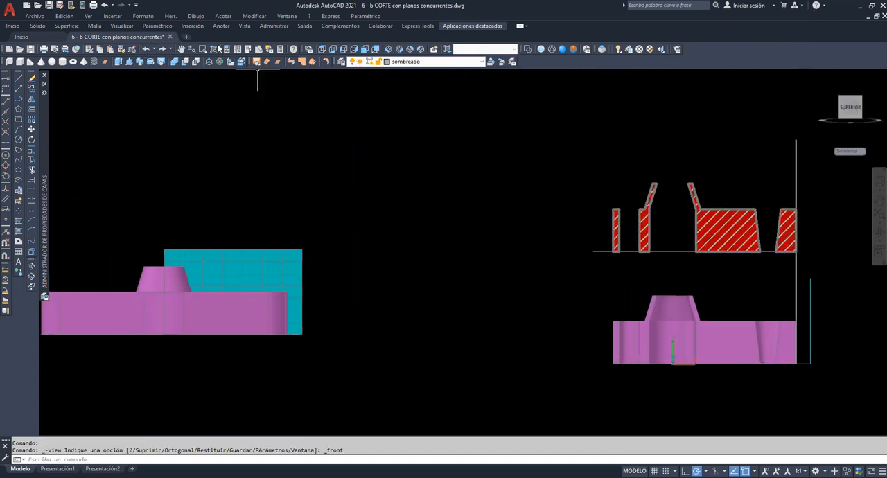
left_click(203, 49)
left_click(590, 176)
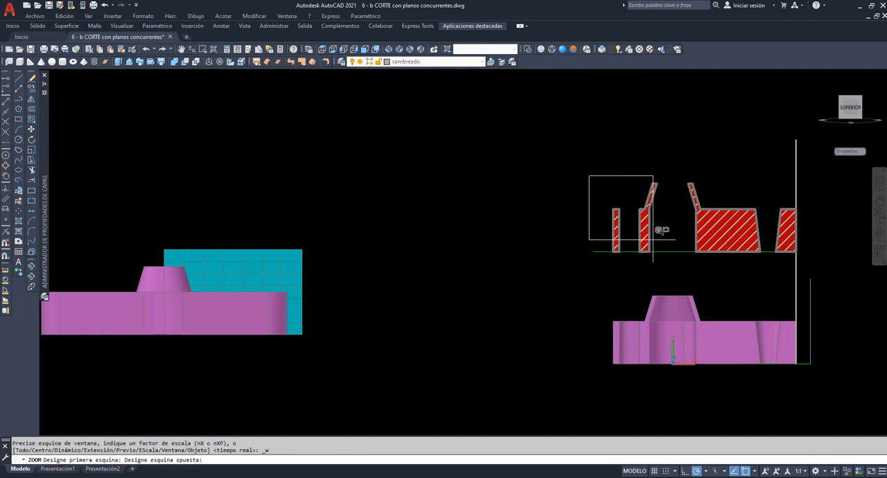
left_click(806, 369)
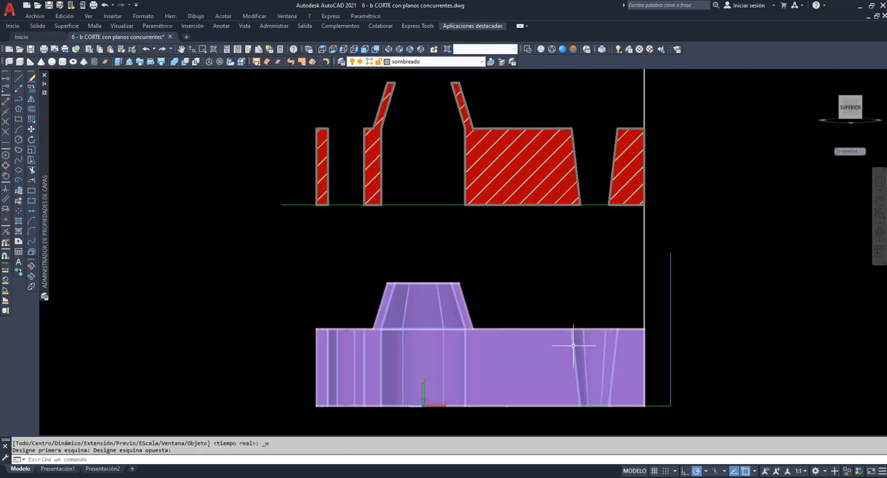
type("scp")
key("Return")
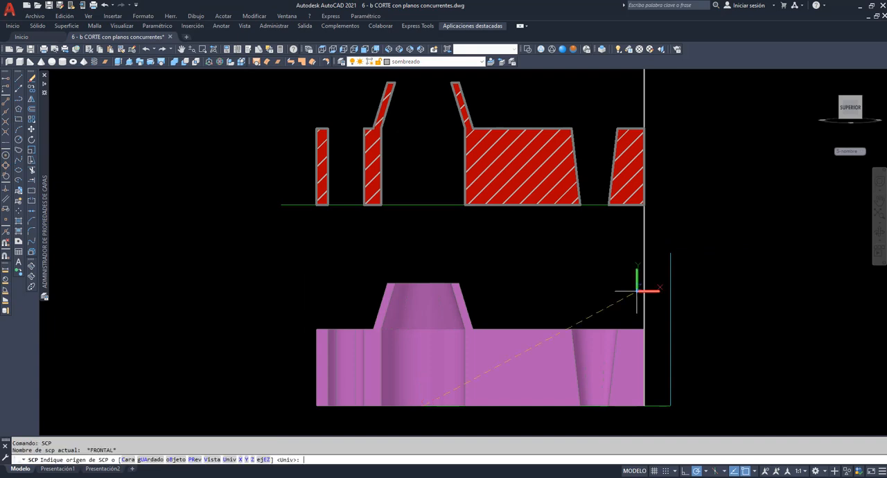
left_click(316, 405)
key("Return")
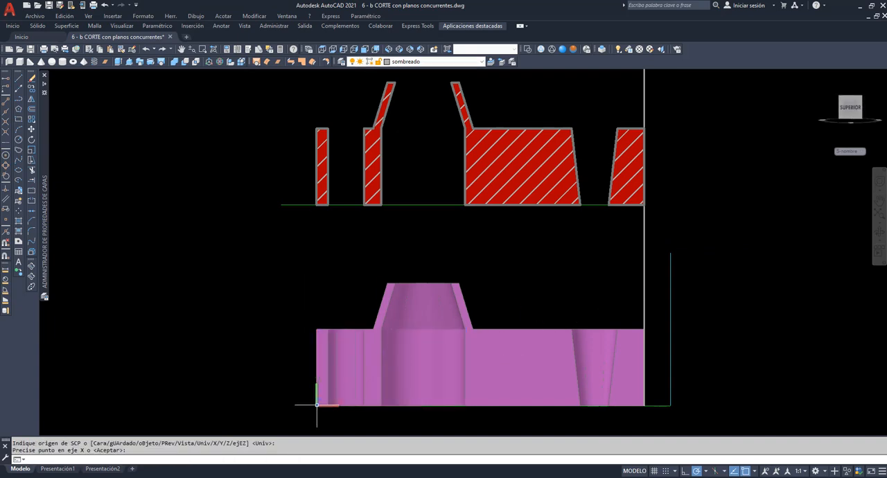
key("Return")
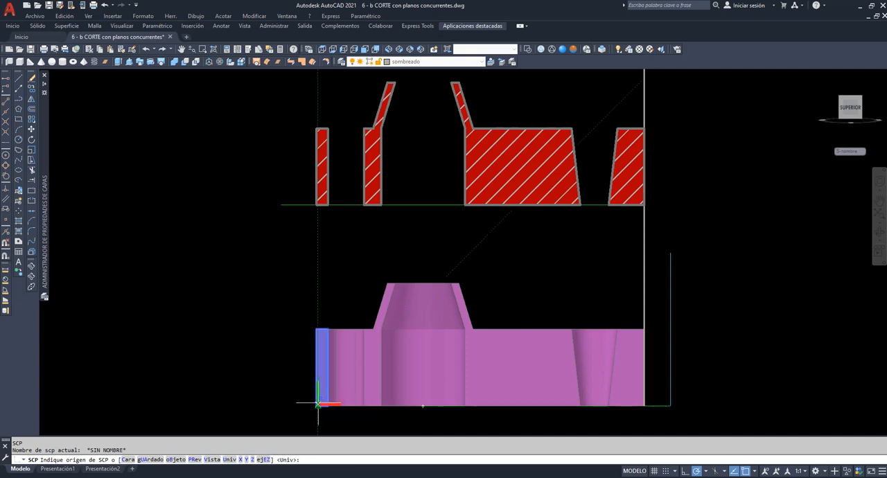
left_click(318, 403)
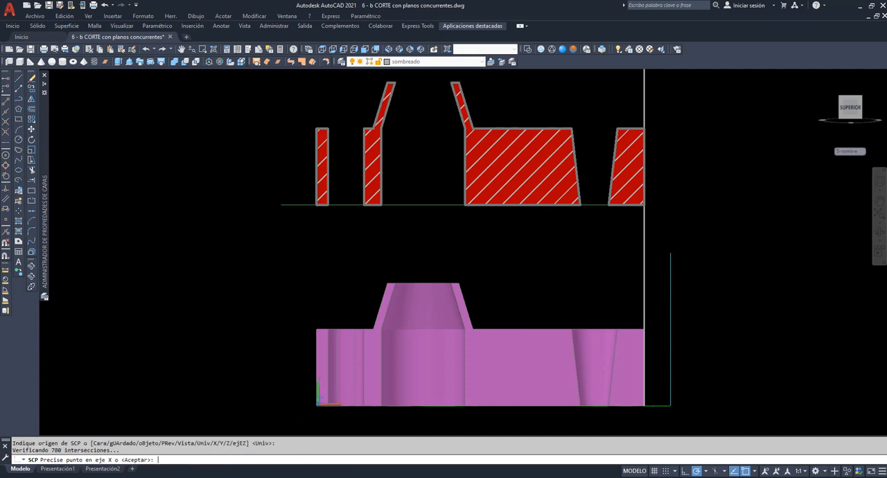
key("Return")
Hatch the flange's aligned cut faces with the predefined ANSI31 pattern at scale 1 and angle 0, and inspect the hatched cut in 3D
scroll(278, 353, "up", 3)
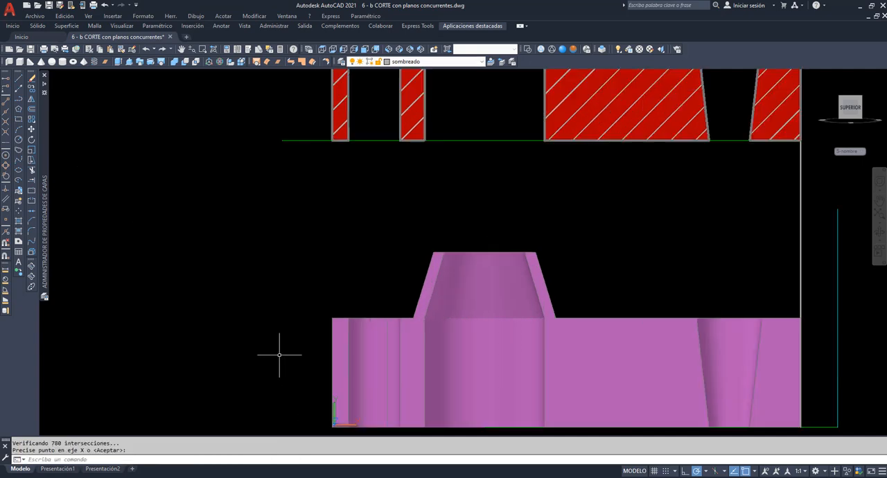
scroll(297, 349, "down", 4)
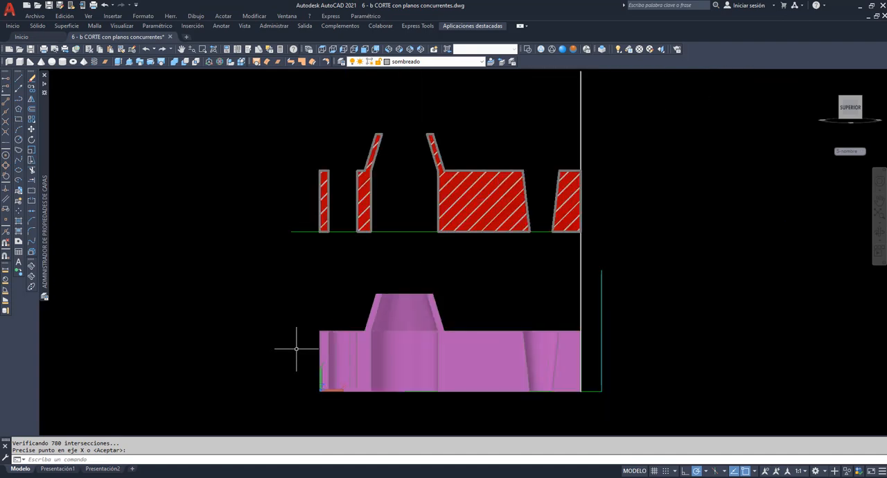
left_click(18, 221)
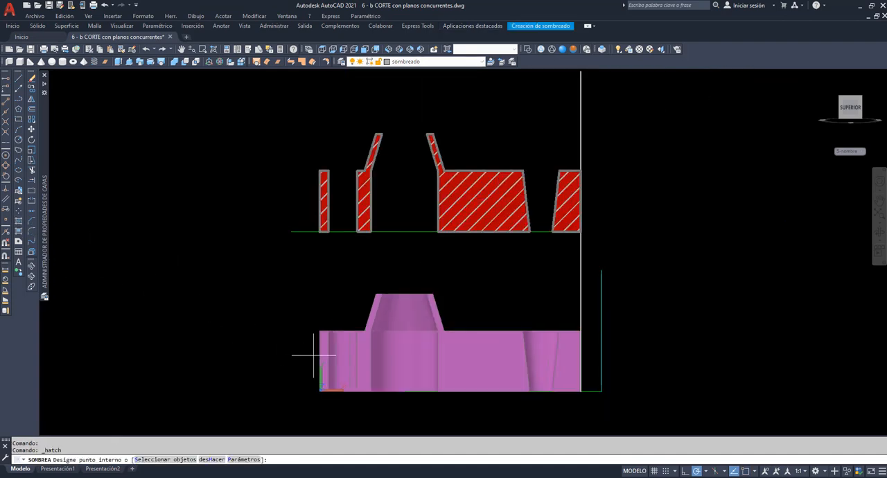
left_click(244, 459)
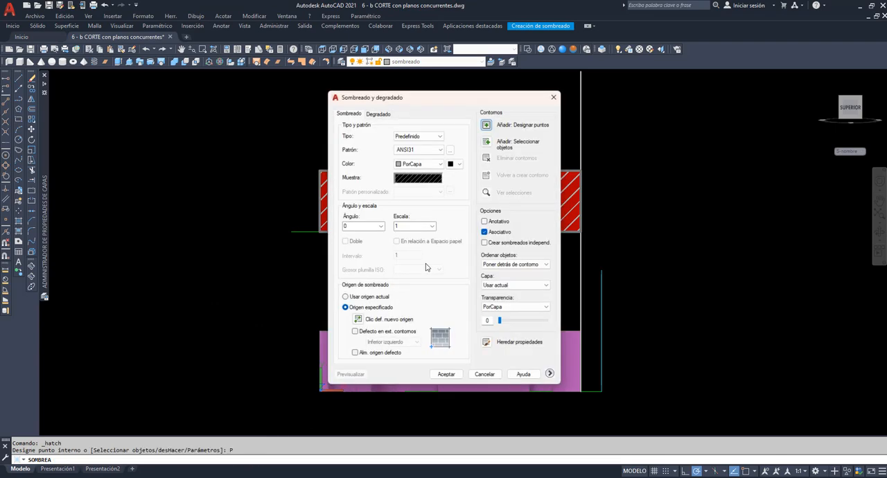
left_click(486, 125)
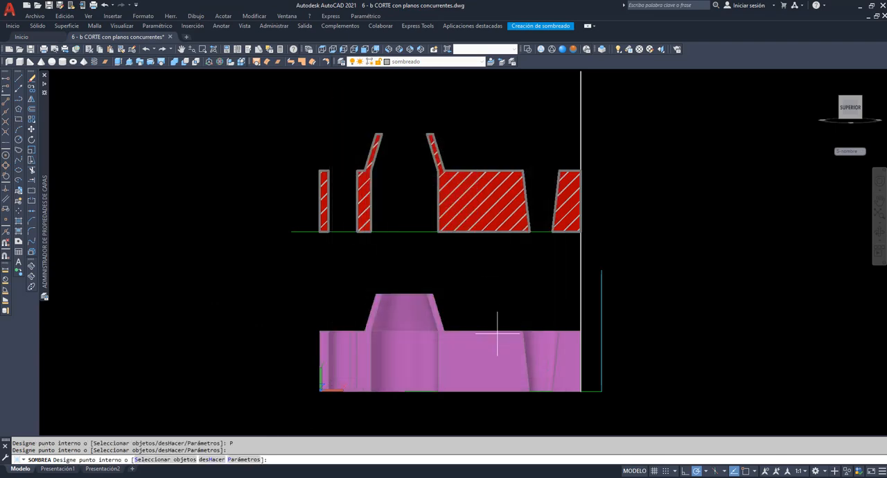
left_click(569, 368)
left_click(489, 370)
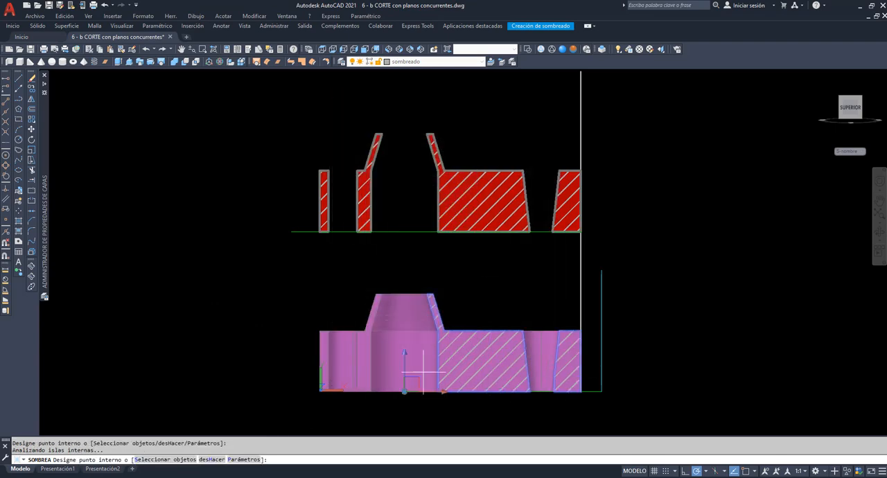
left_click(369, 357)
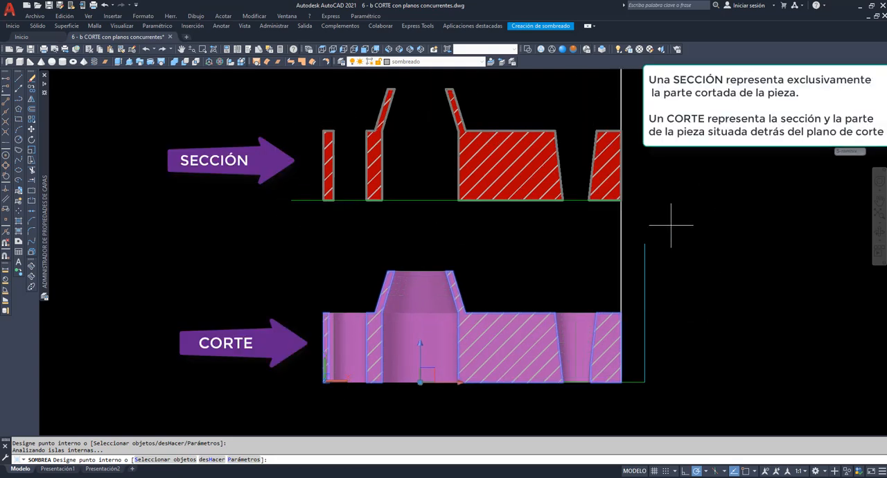
key("Escape")
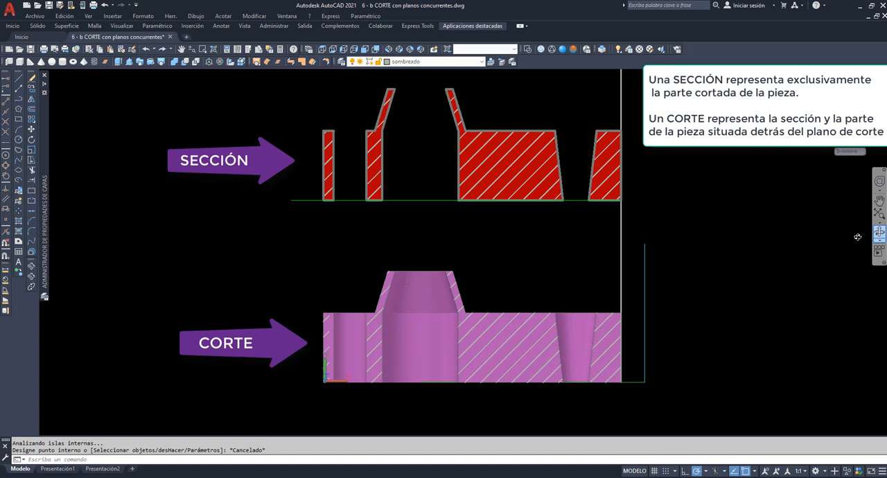
left_click_drag(858, 237, 701, 283)
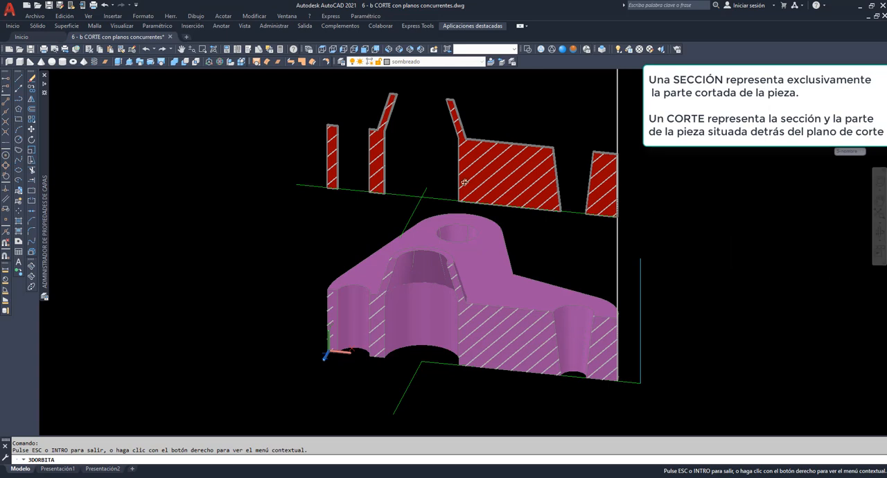
Show the model from the front and assign the whole flange solid to layer 0
left_click(365, 49)
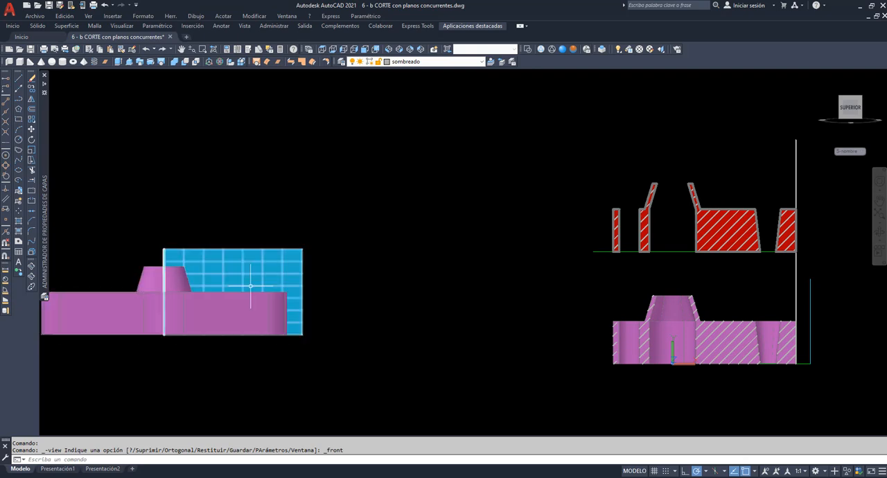
left_click(233, 305)
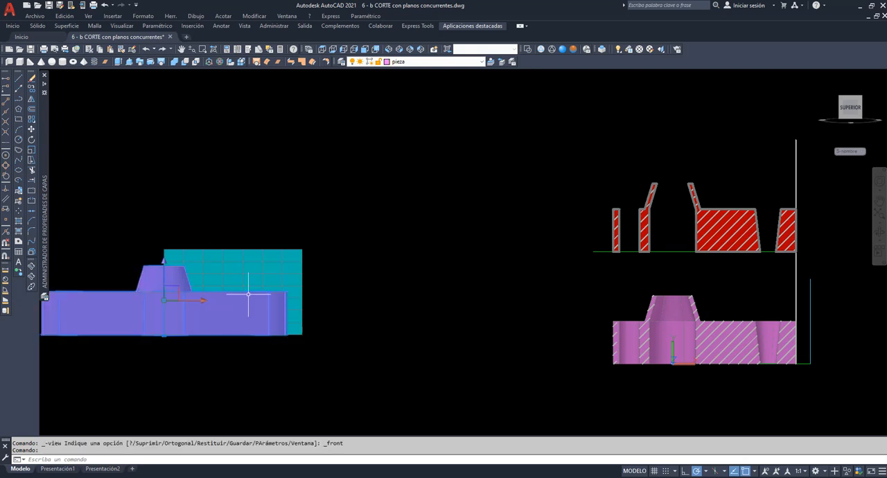
left_click(483, 61)
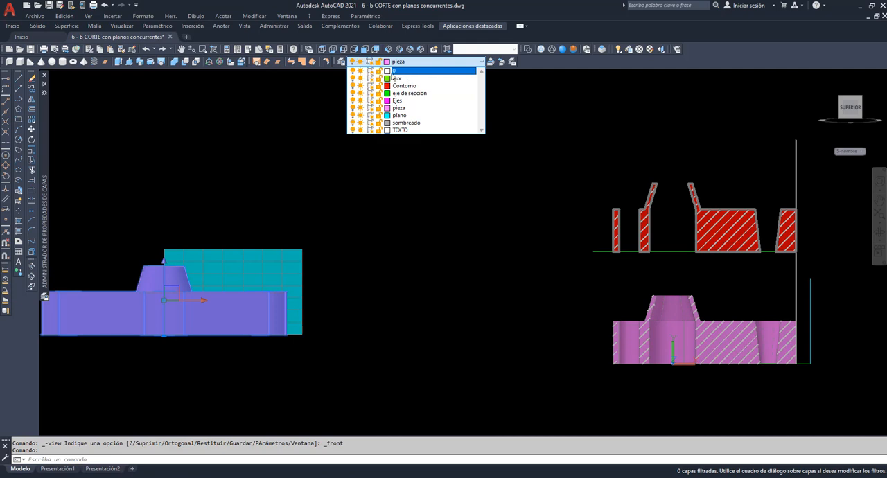
left_click(393, 72)
Turn off the Contorno, pieza and sombreado layers, leaving the whole flange on display
left_click(482, 62)
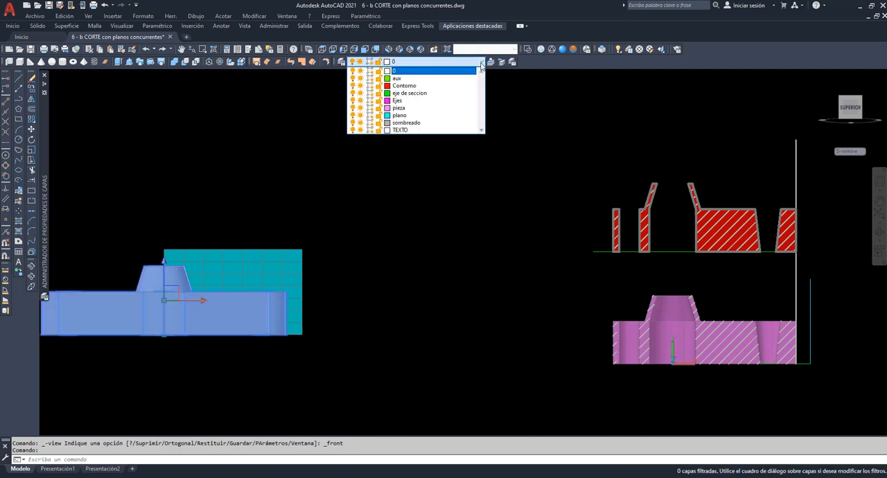
left_click(353, 86)
left_click(353, 108)
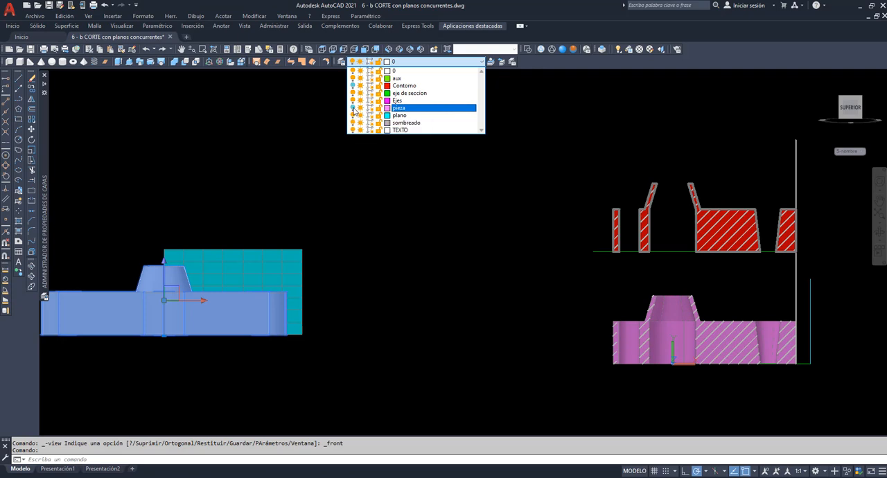
left_click(354, 123)
left_click(379, 182)
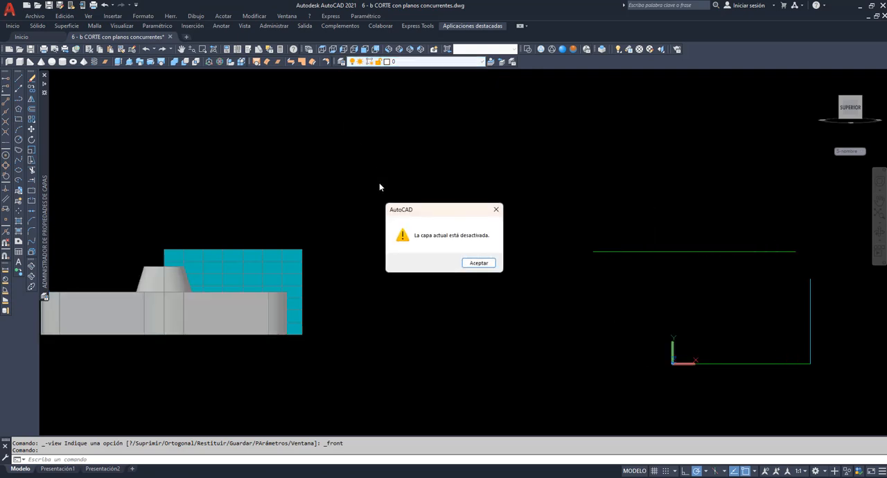
left_click(474, 261)
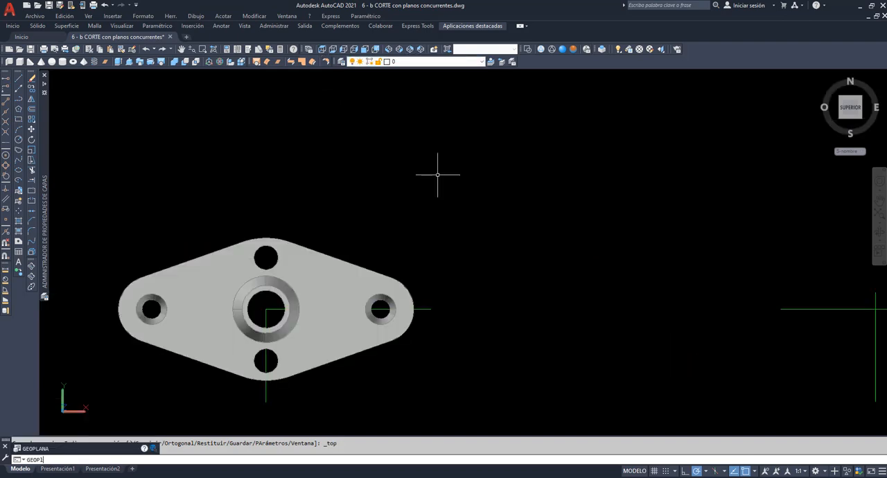
Flatten the flange's top view with GEOPLANA as a new block, inserted behind the flange at scale 1 and rotation 0
type("GEOPLANA")
key("Return")
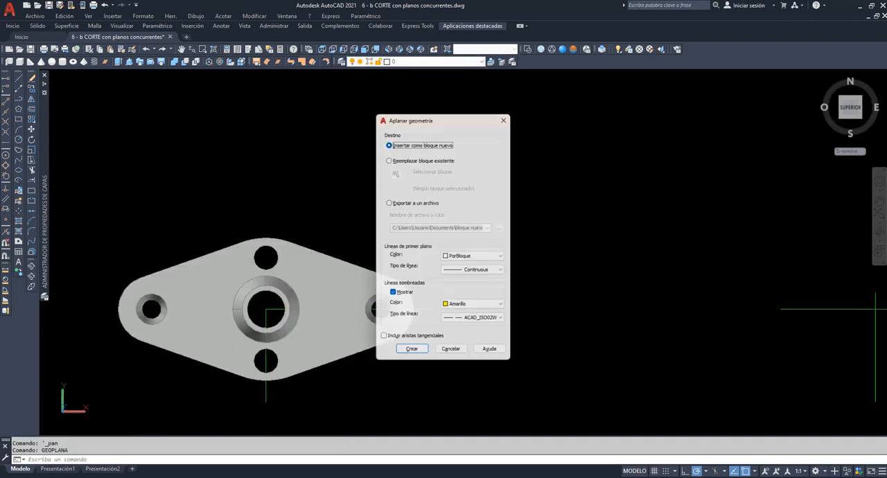
left_click(411, 355)
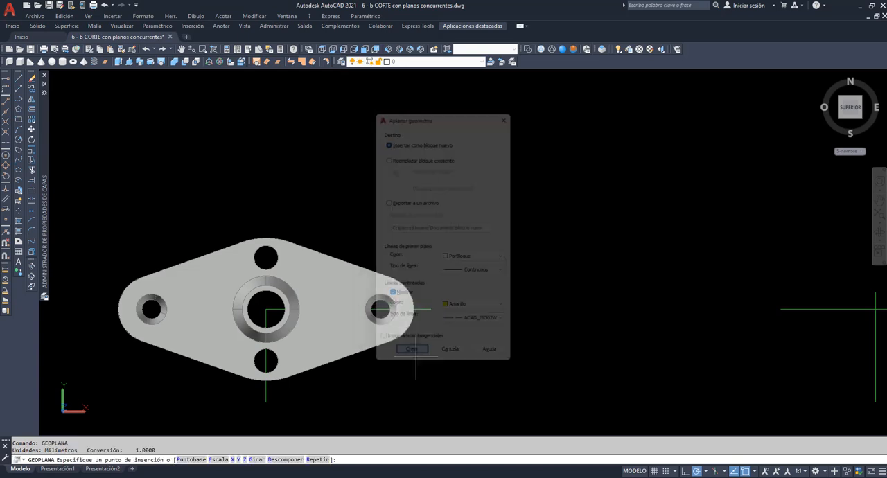
scroll(472, 126, "down", 3)
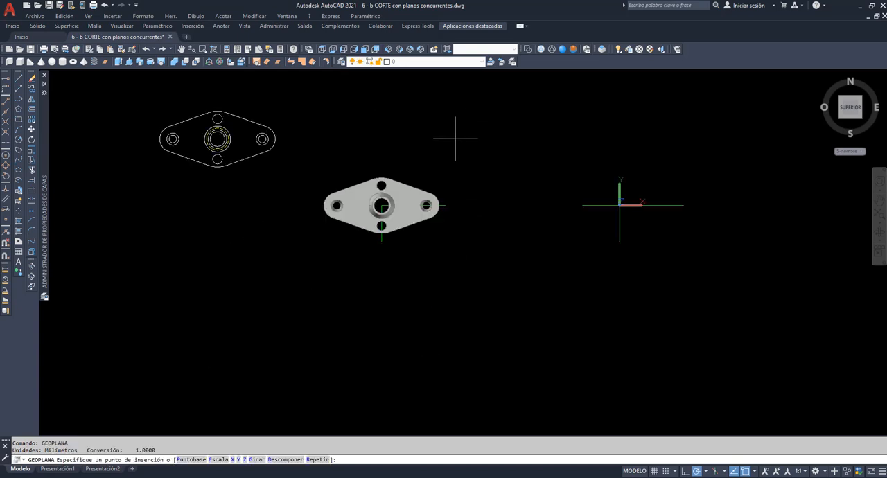
left_click(626, 117)
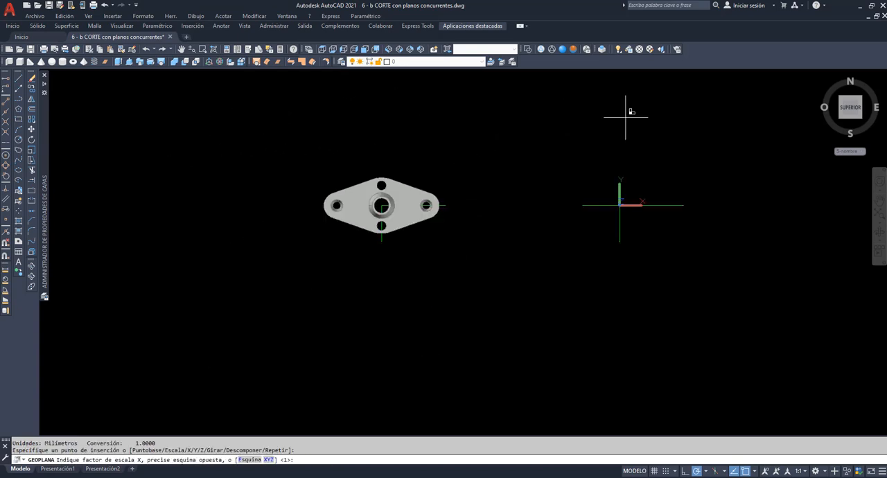
key("Return")
key("Return")
key("Return")
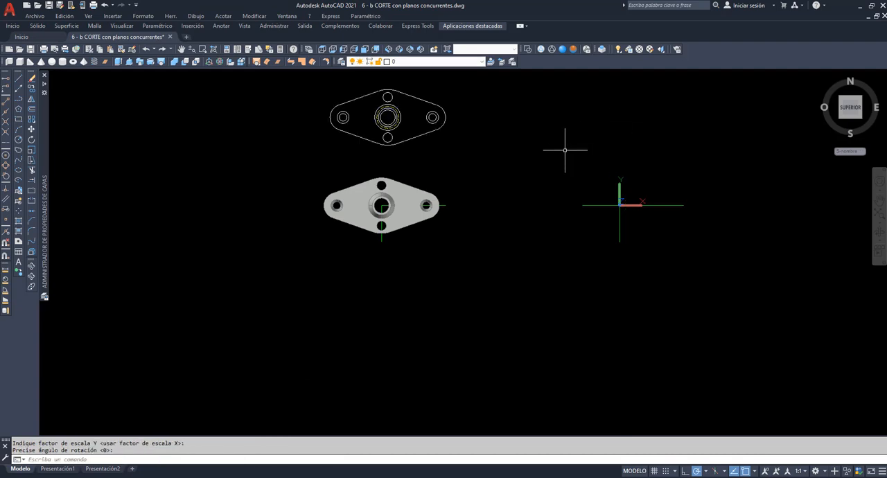
Turn the Contorno, pieza, plano and sombreado layers back on and show the model obliquely from above
left_click(879, 234)
left_click_drag(683, 255, 547, 174)
right_click(464, 121)
left_click(480, 128)
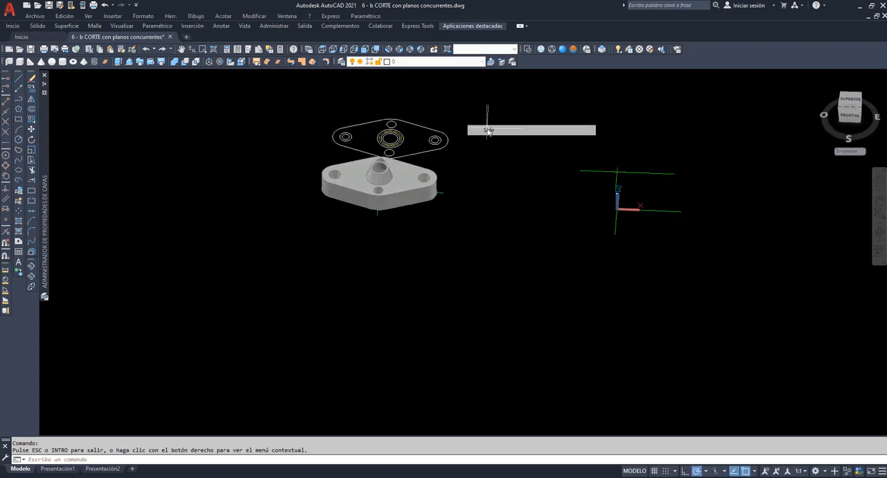
left_click(482, 61)
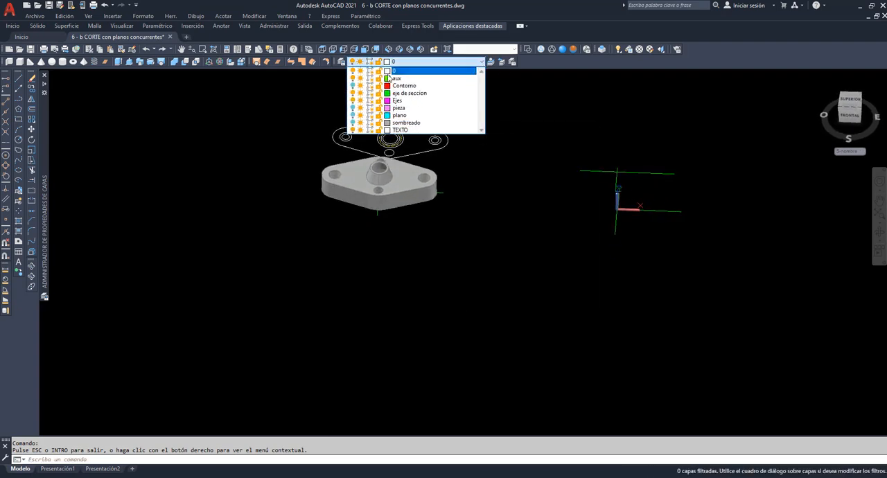
left_click(354, 123)
left_click(290, 135)
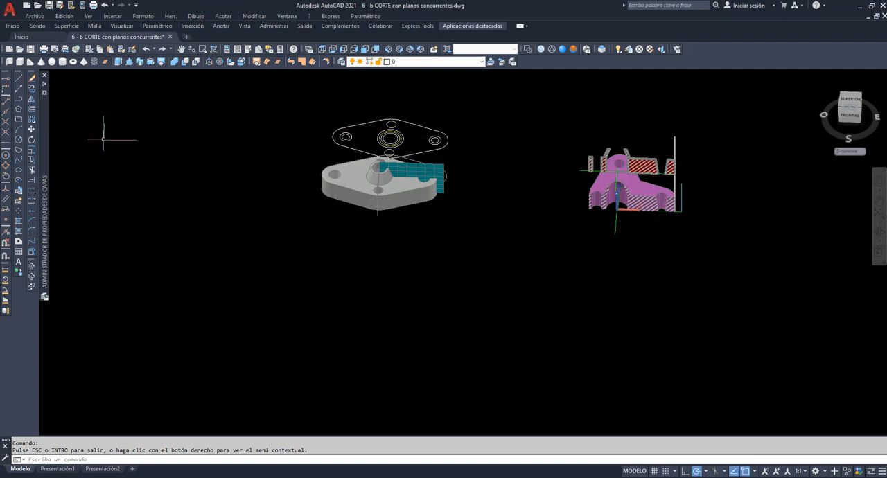
Move the flattened plan block by its centre to a free spot in front of the cut flange
left_click(32, 128)
left_click(334, 138)
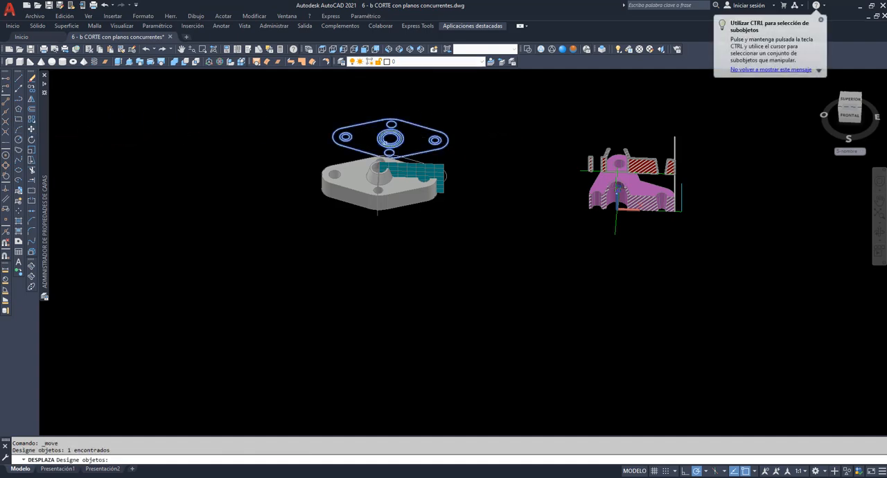
key("Return")
left_click(390, 139)
left_click(632, 259)
right_click(244, 131)
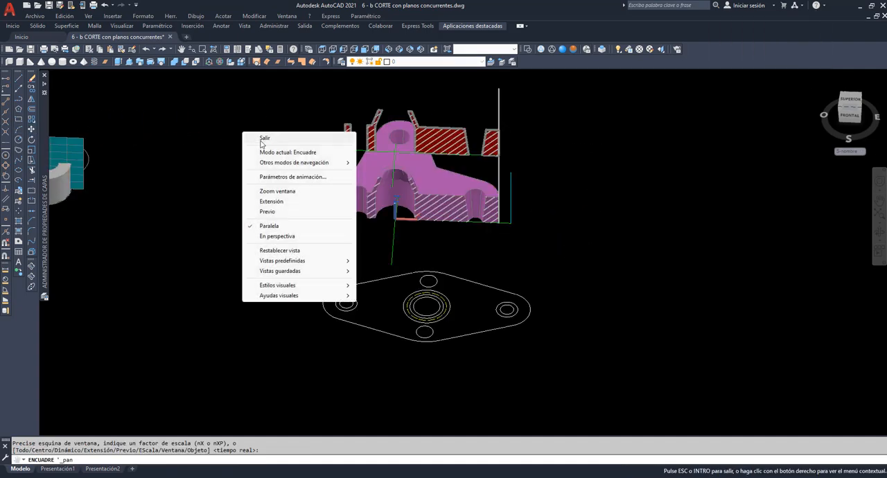
left_click(262, 144)
Rotate the flattened plan block 90 degrees in 3D about the X axis through its centre
left_click(220, 62)
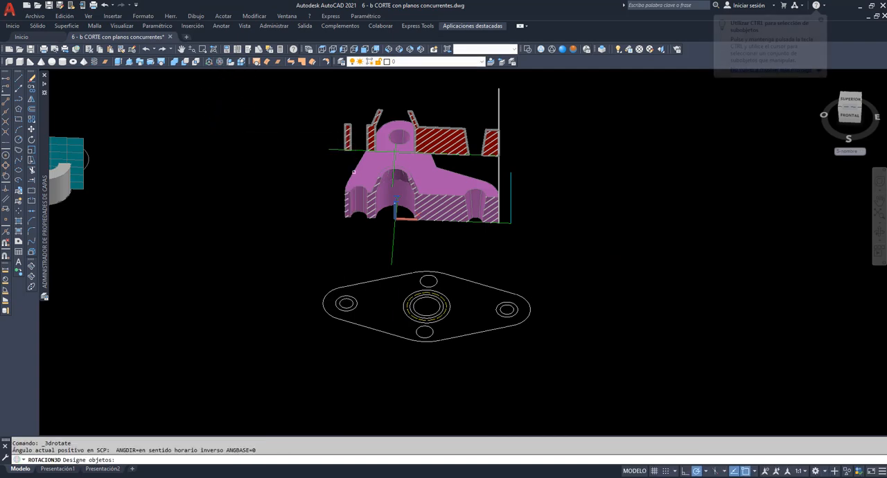
left_click(547, 351)
left_click(287, 268)
key("Return")
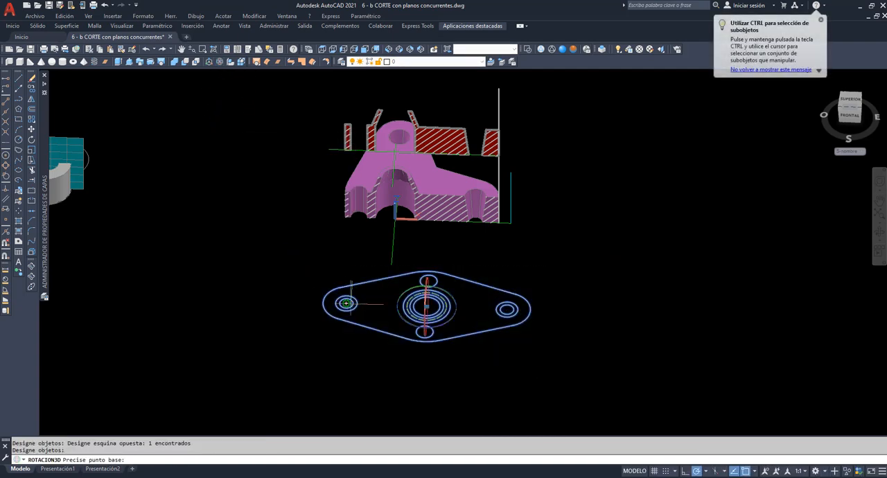
left_click(427, 306)
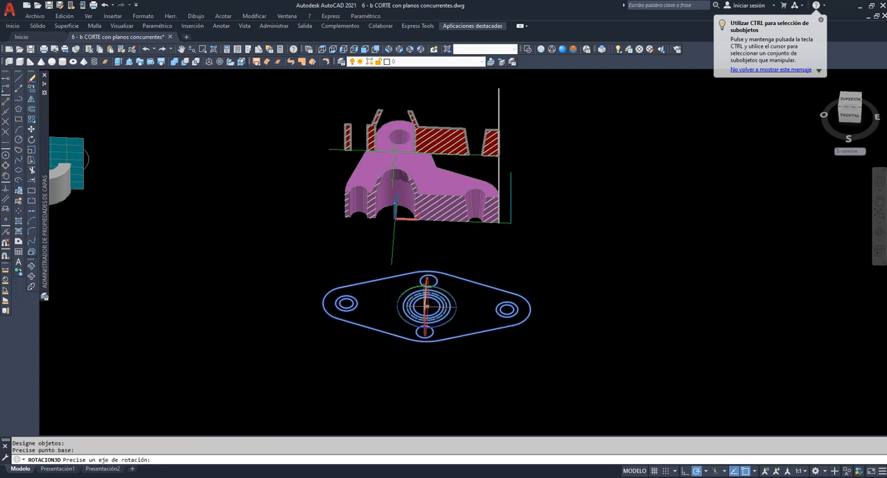
left_click(427, 295)
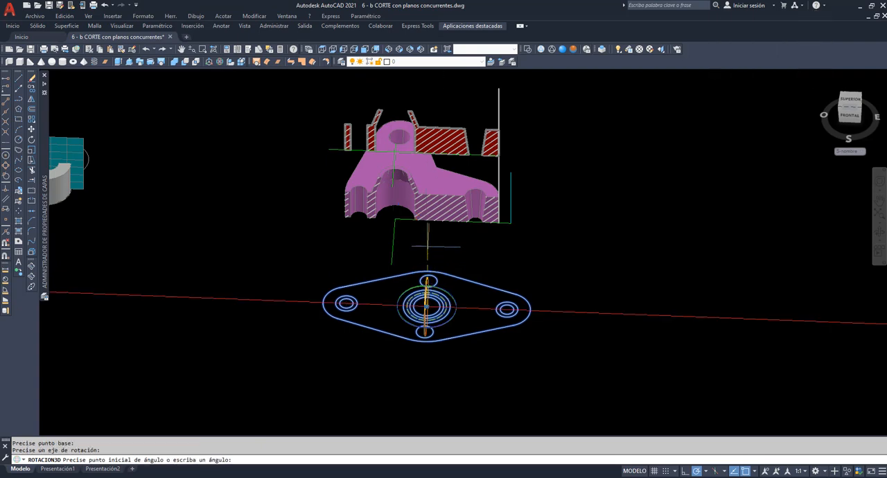
key("Return")
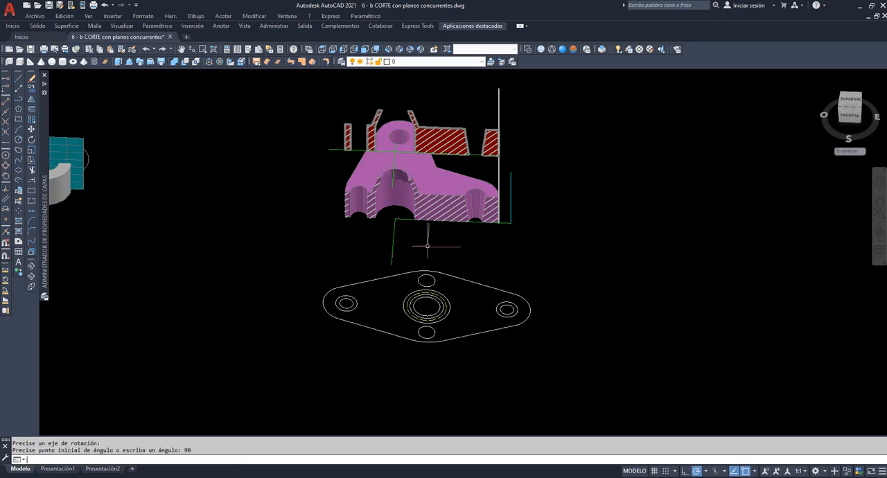
Move the upright plan block directly below the cut flange, centred on its axis, and frame the three views from the front
left_click(878, 235)
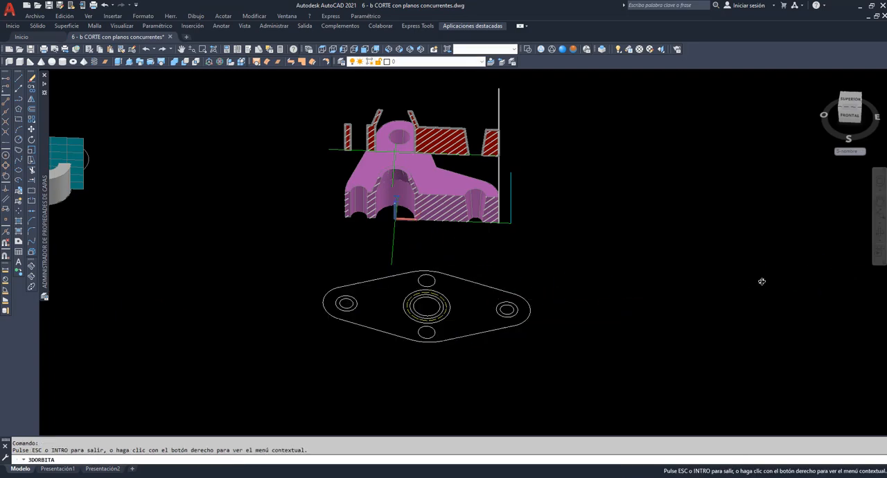
mouse_move(761, 280)
left_mouse_down()
mouse_move(691, 298)
mouse_move(682, 278)
mouse_move(728, 226)
left_mouse_up()
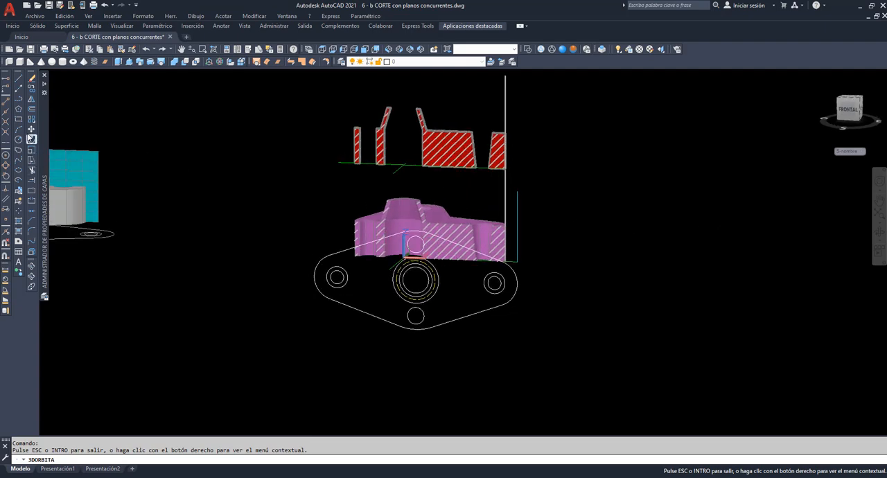
left_click(32, 130)
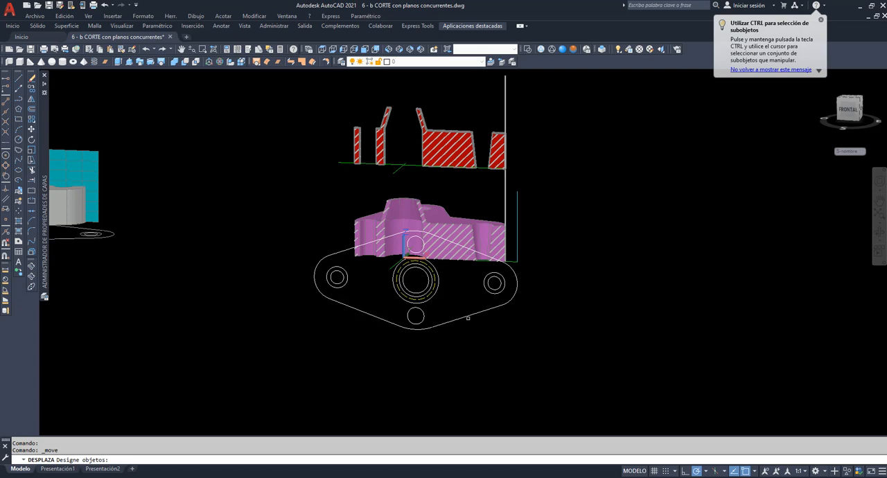
left_click(468, 318)
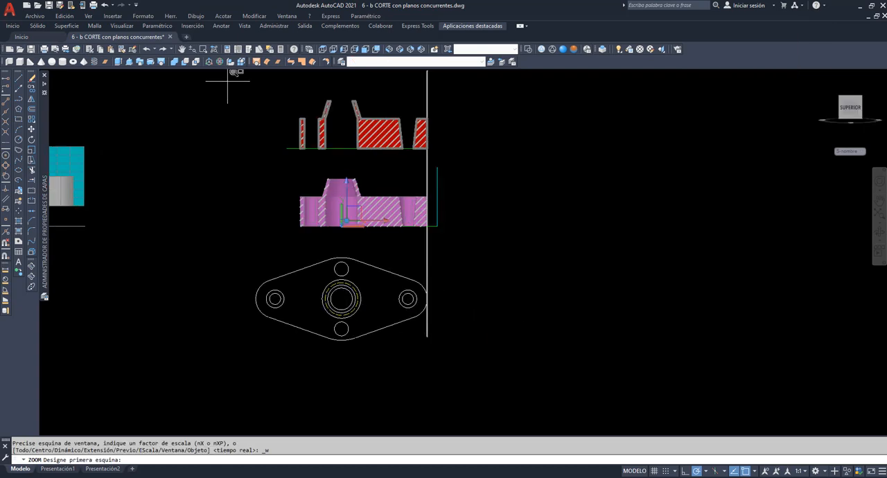
left_click(232, 84)
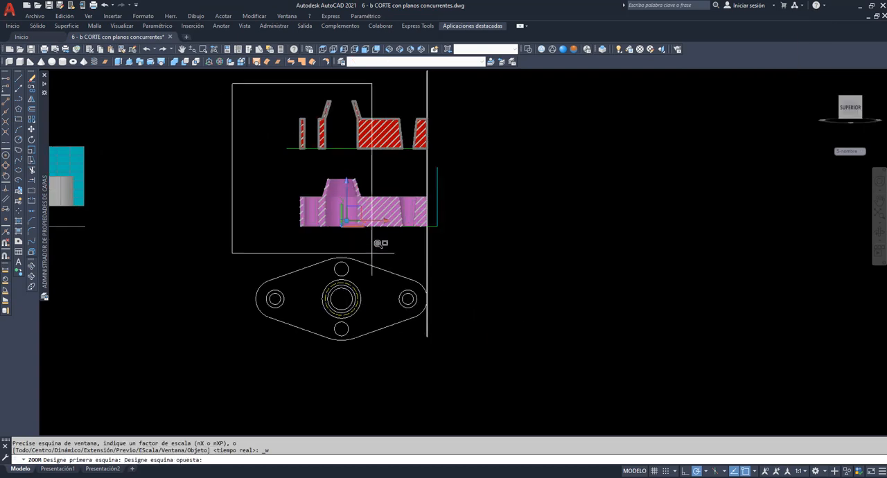
left_click(454, 361)
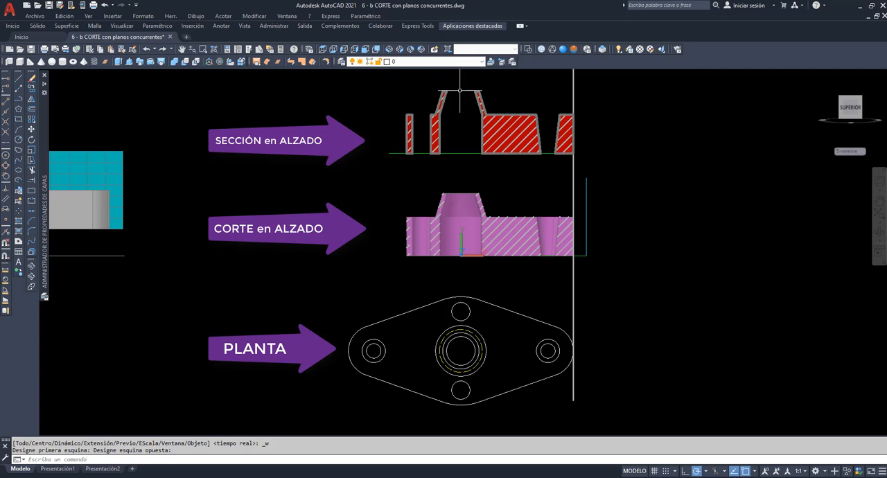
On the eje de seccion layer, draw an L-shaped polyline from the plan's right hole centre through the central bore to the lower hole centre
left_click(482, 62)
left_click(409, 91)
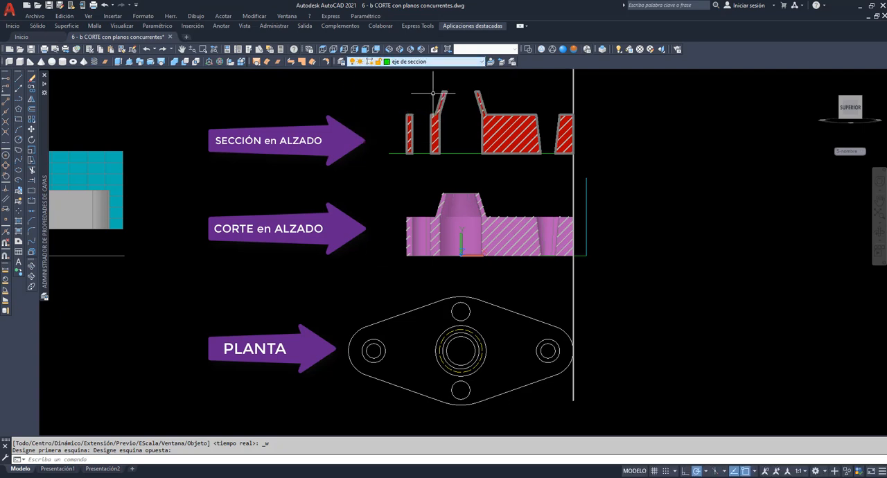
left_click(19, 98)
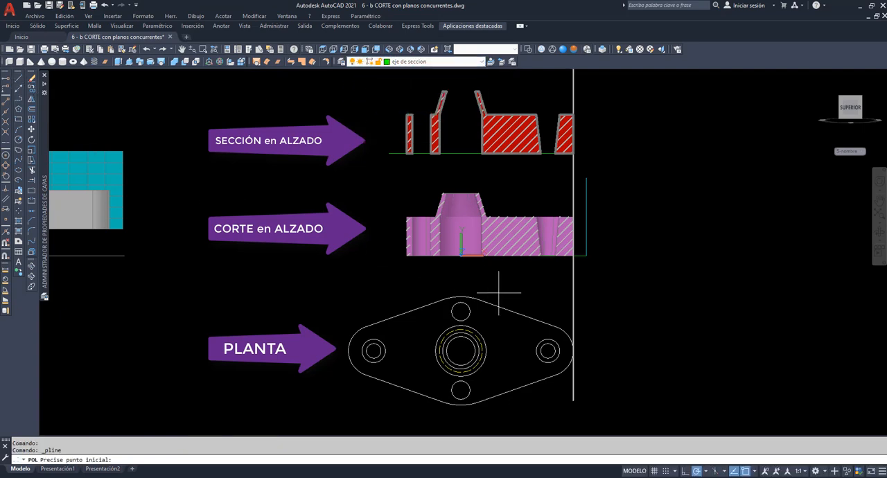
left_click(547, 351)
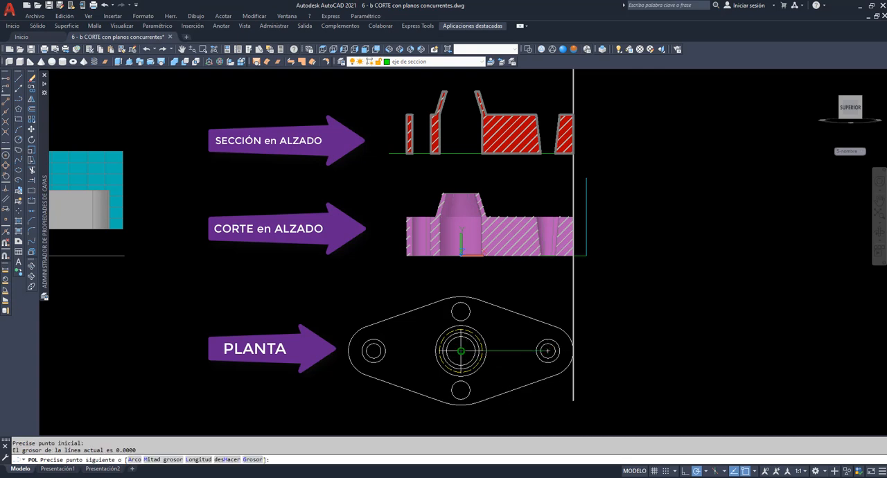
left_click(461, 350)
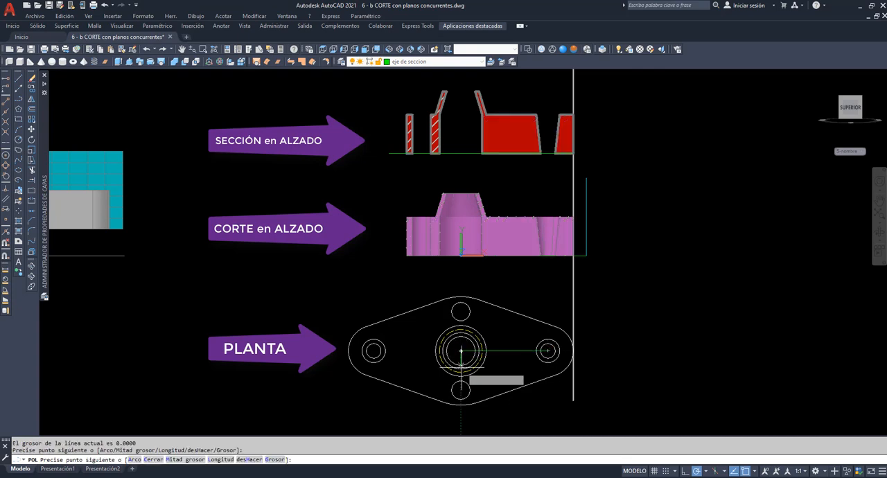
left_click(461, 390)
key("Return")
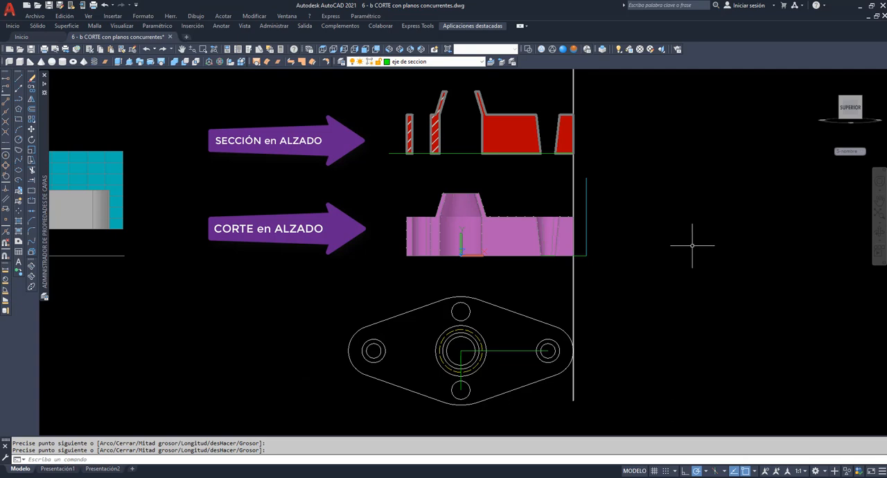
Split the model space into two vertical viewports
left_click(88, 16)
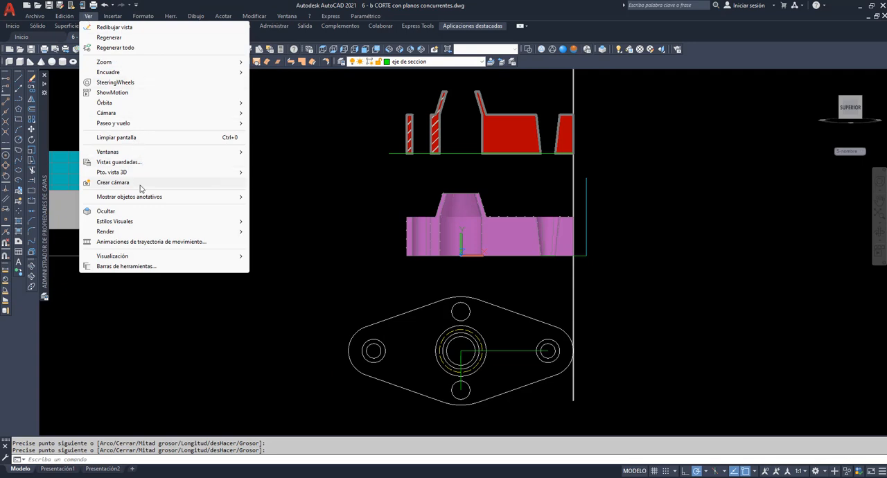
mouse_move(139, 151)
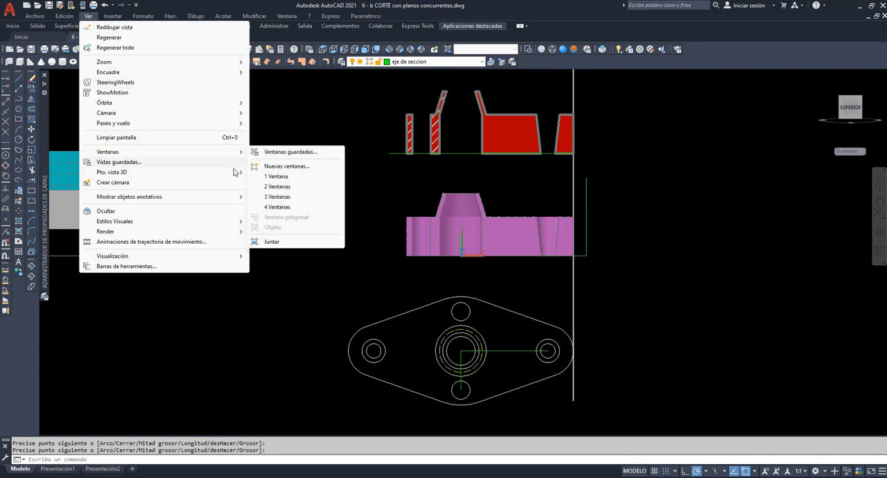
left_click(276, 186)
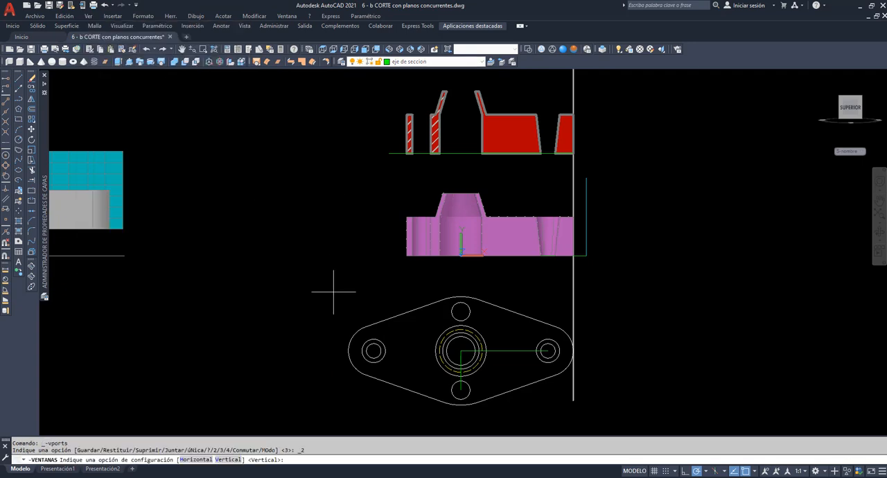
key("Return")
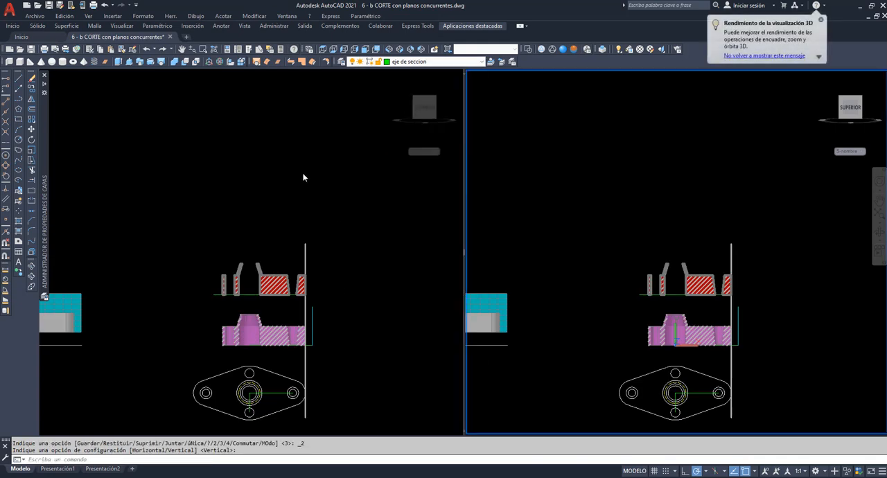
Frame the section, the hatched cut flange and the plan with its cutting path in the first viewport
left_click(382, 219)
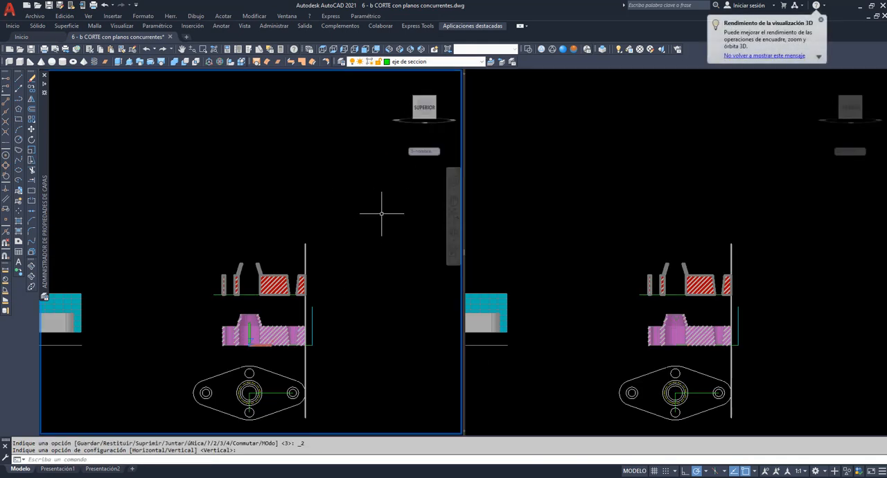
left_click(454, 202)
left_click_drag(300, 321, 300, 319)
scroll(299, 318, "up", 4)
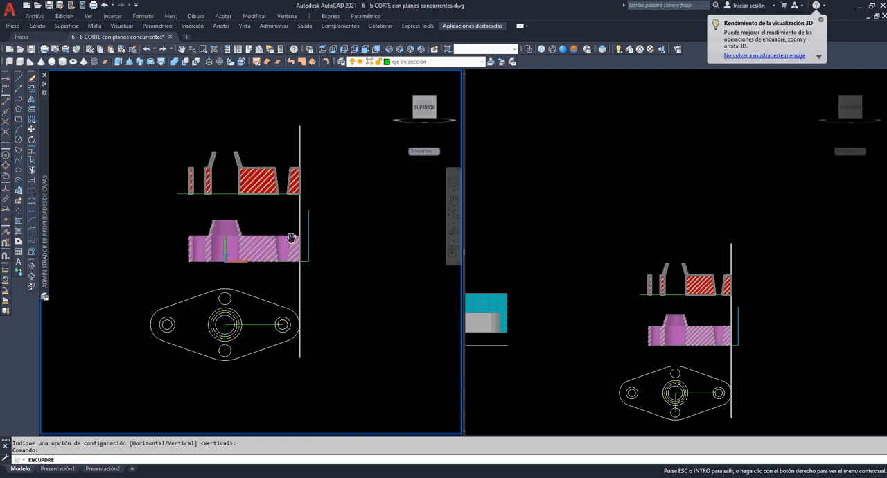
left_click_drag(249, 266, 299, 210)
right_click(352, 180)
left_click(371, 182)
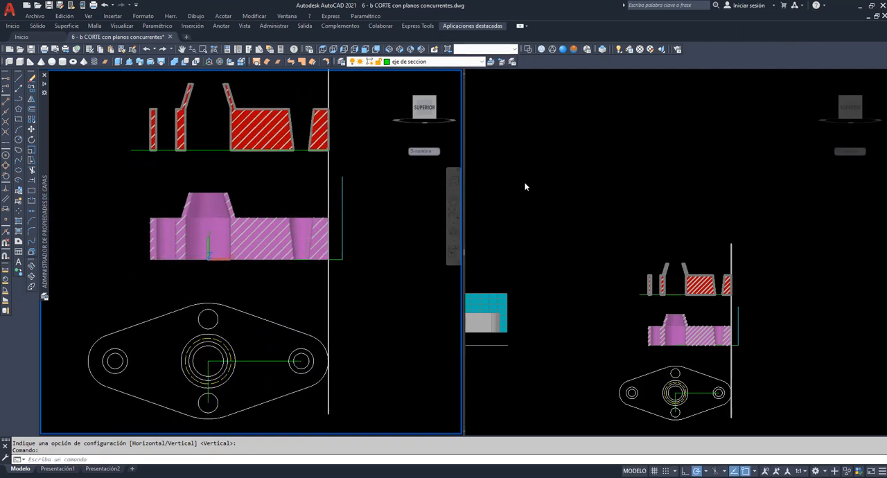
Set the second viewport to the SW isometric view and frame the grey 3D flange with its cyan cutting plane
left_click(525, 183)
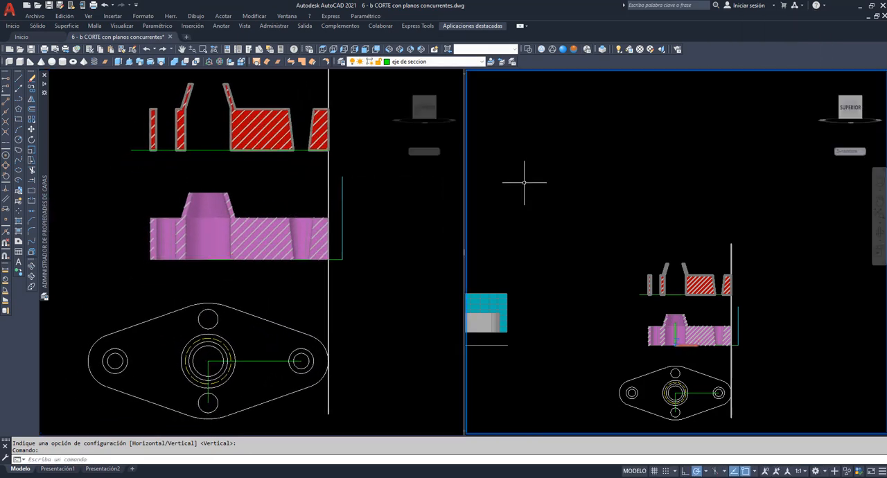
left_click(879, 202)
left_click_drag(599, 289, 774, 220)
left_click_drag(622, 273, 664, 251)
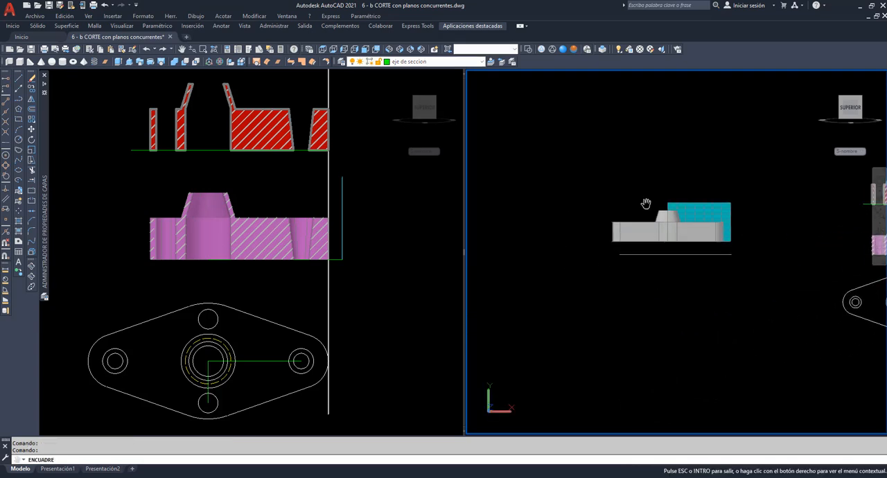
left_click(387, 50)
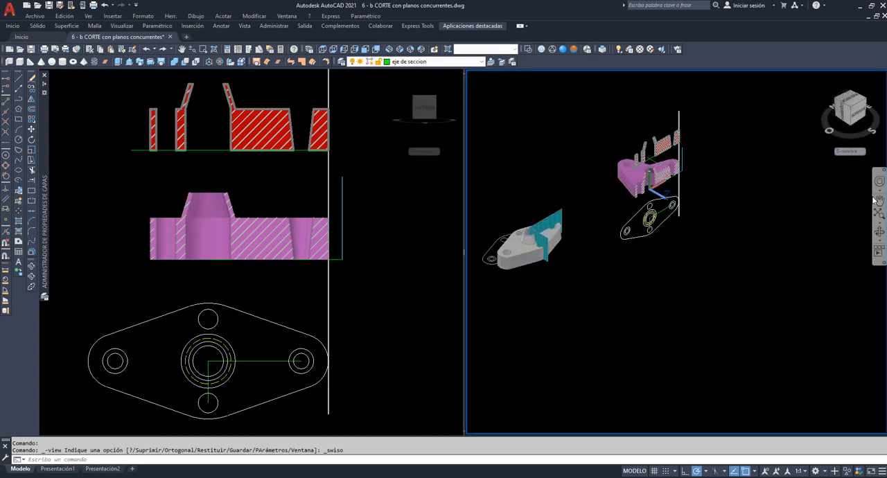
middle_click_drag(704, 315, 711, 318)
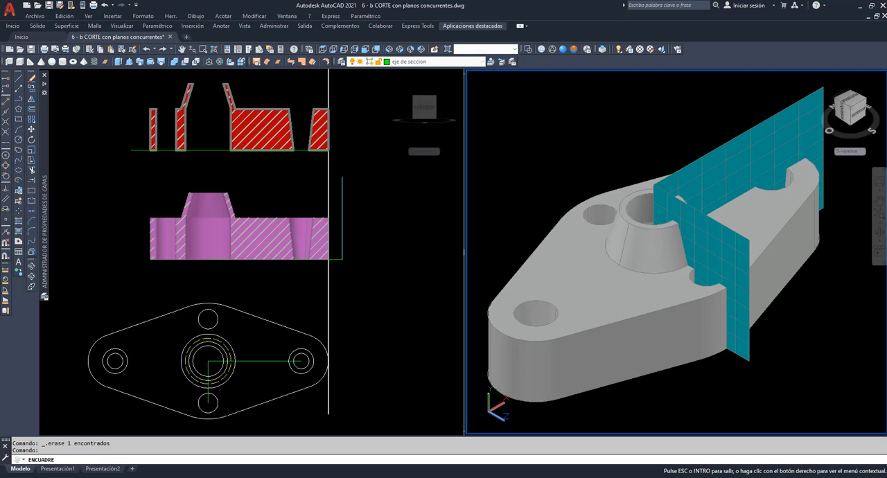
Open the layer properties manager
mouse_move(46, 132)
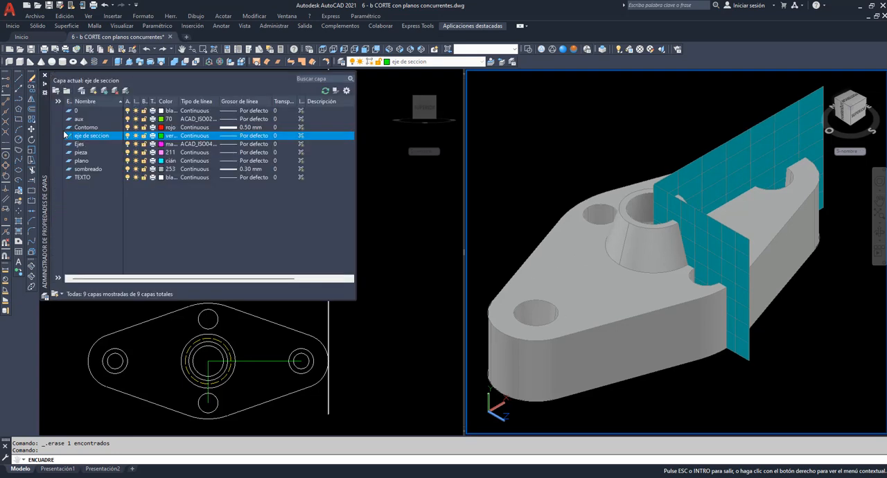